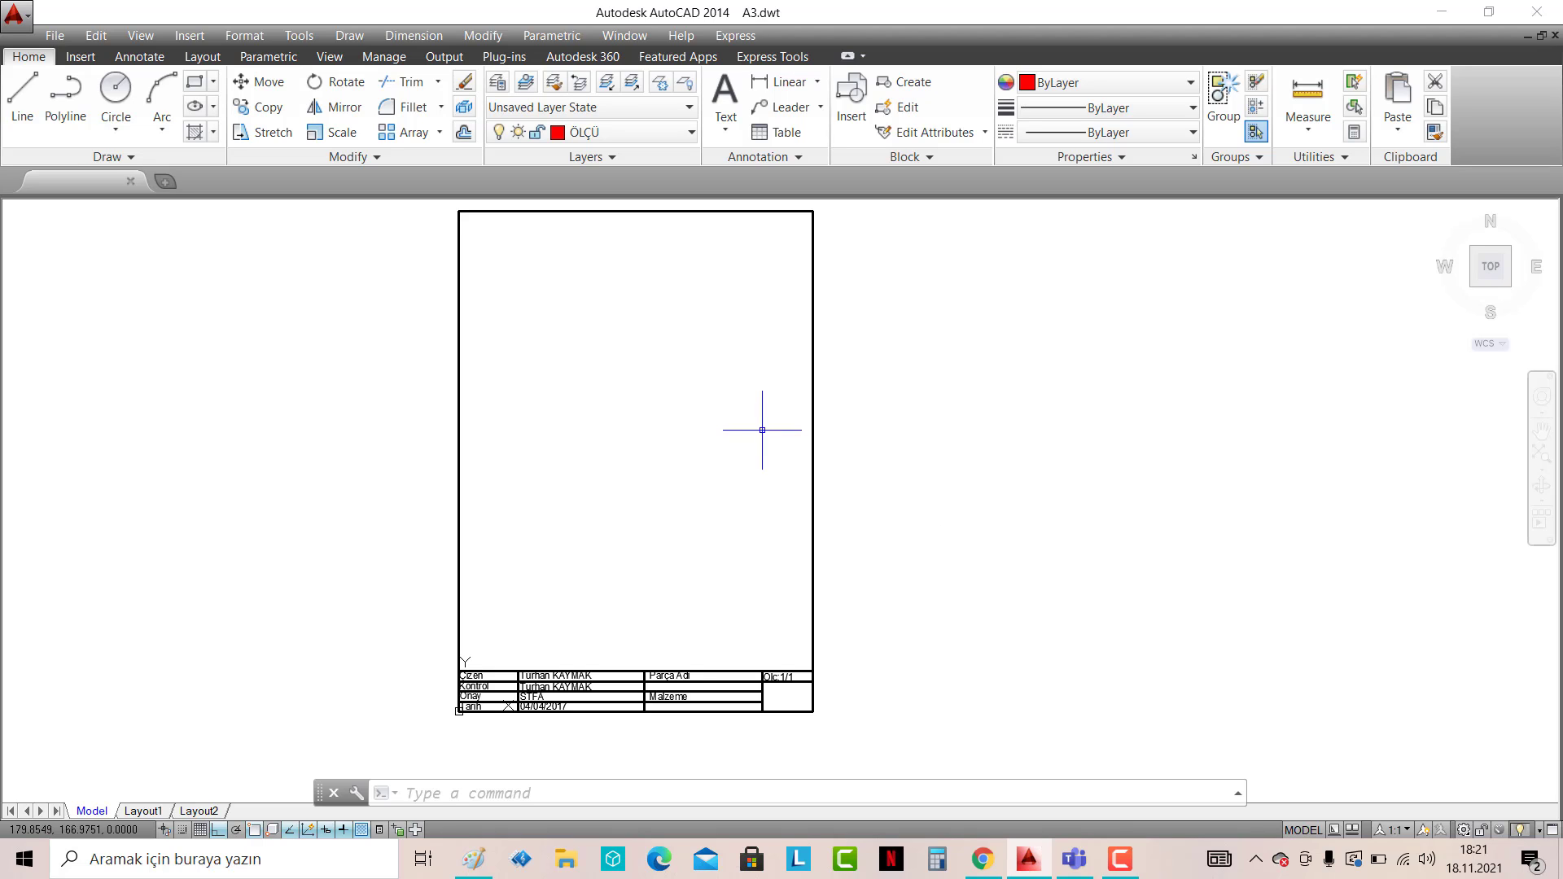
- Pan the view so the A4 title-block sheet shifts right and down
middle_drag(659, 398, 721, 428)
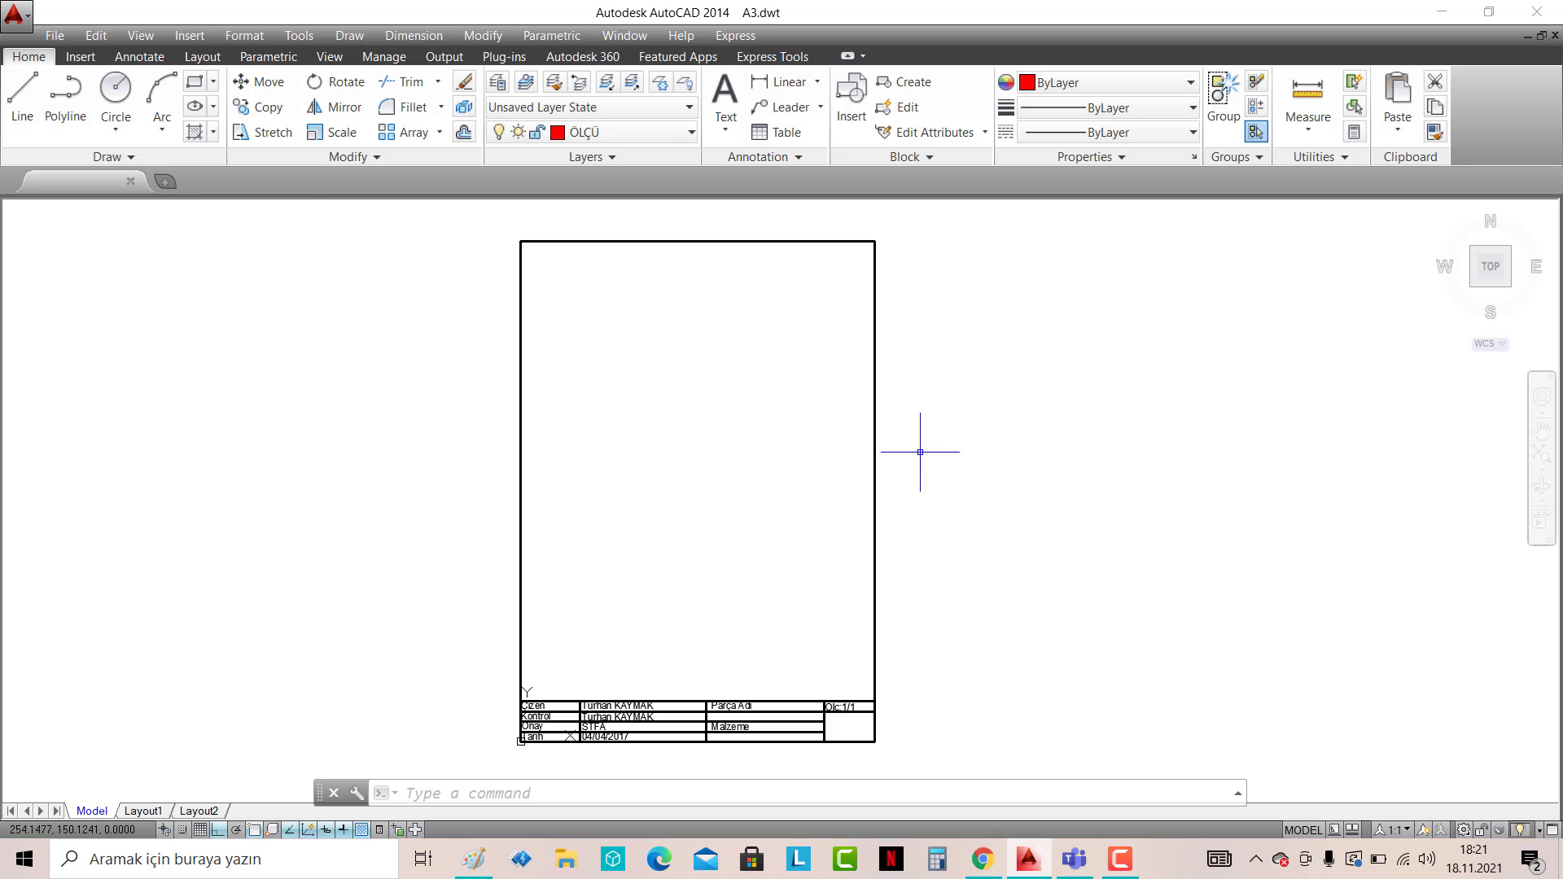
- Select 778202.jpg from the E folder on drive D: as a raster image reference
click(186, 38)
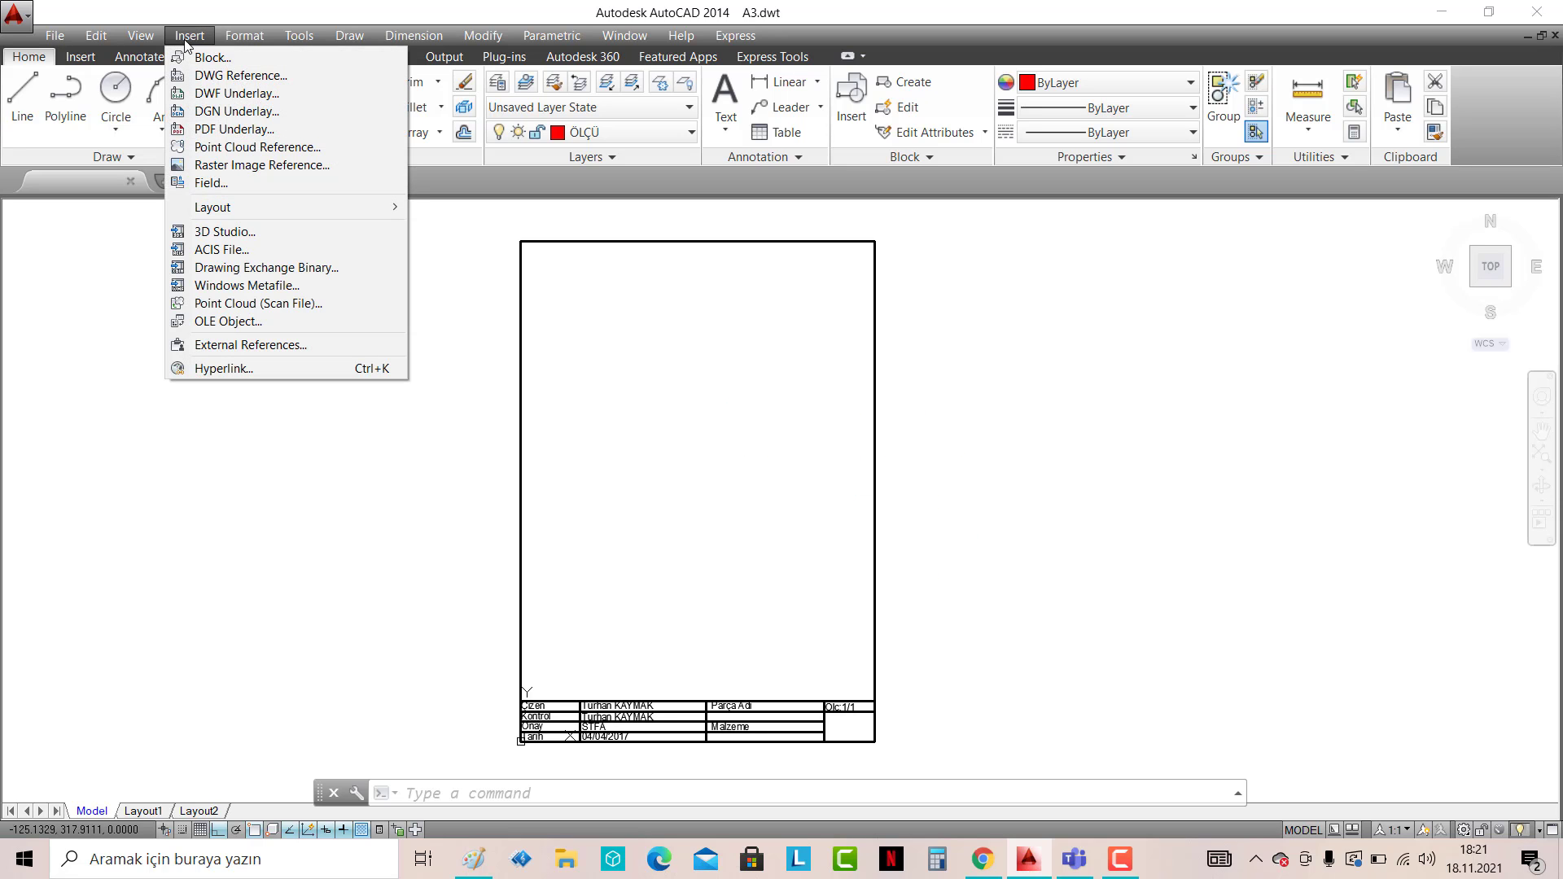
click(234, 163)
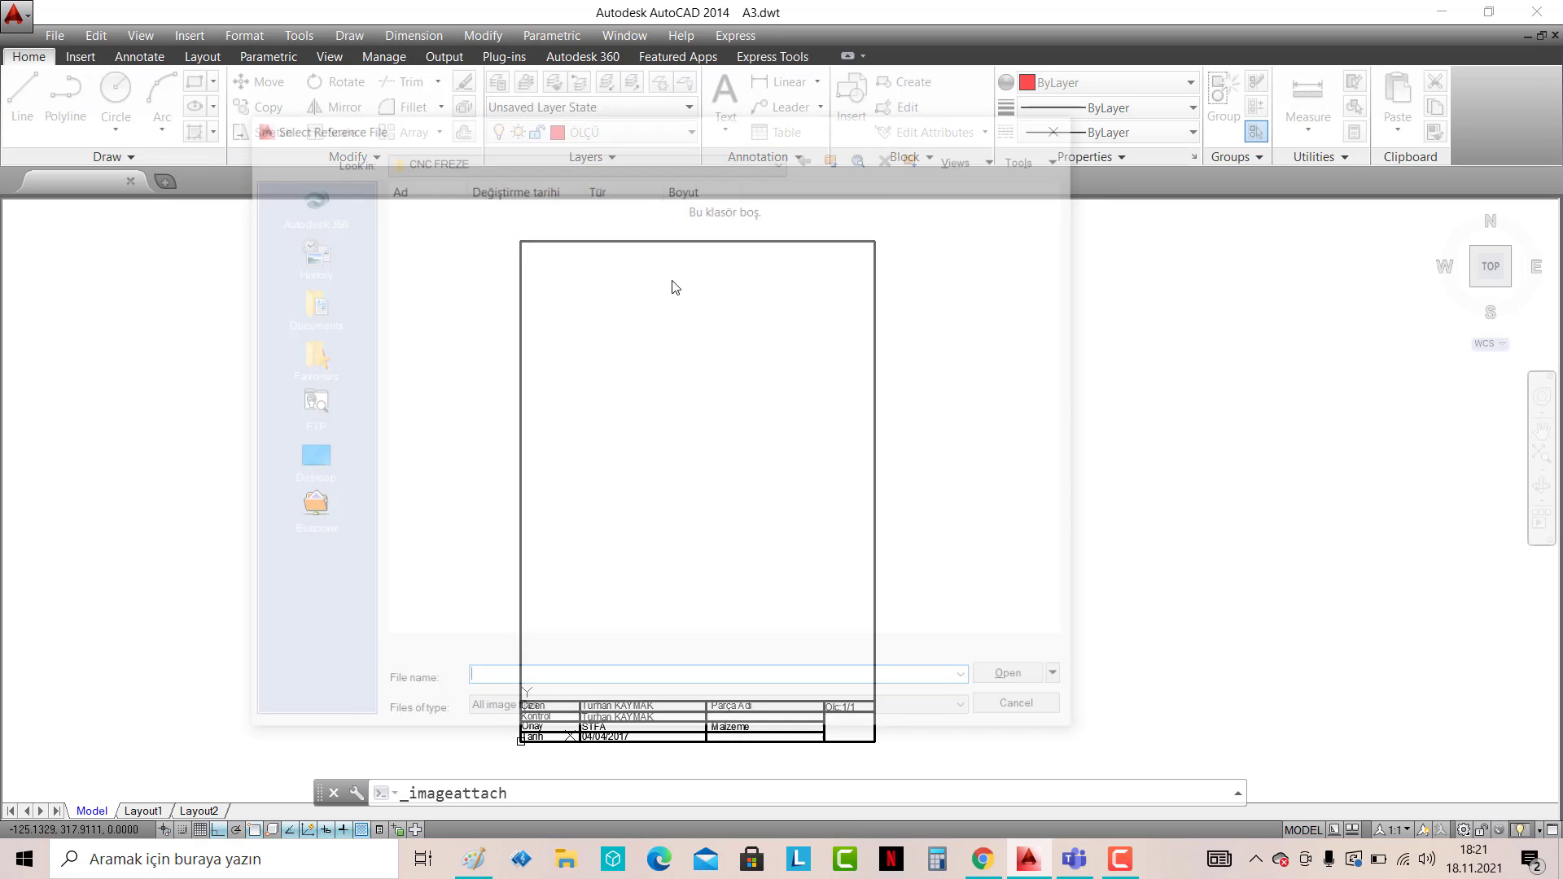
click(310, 464)
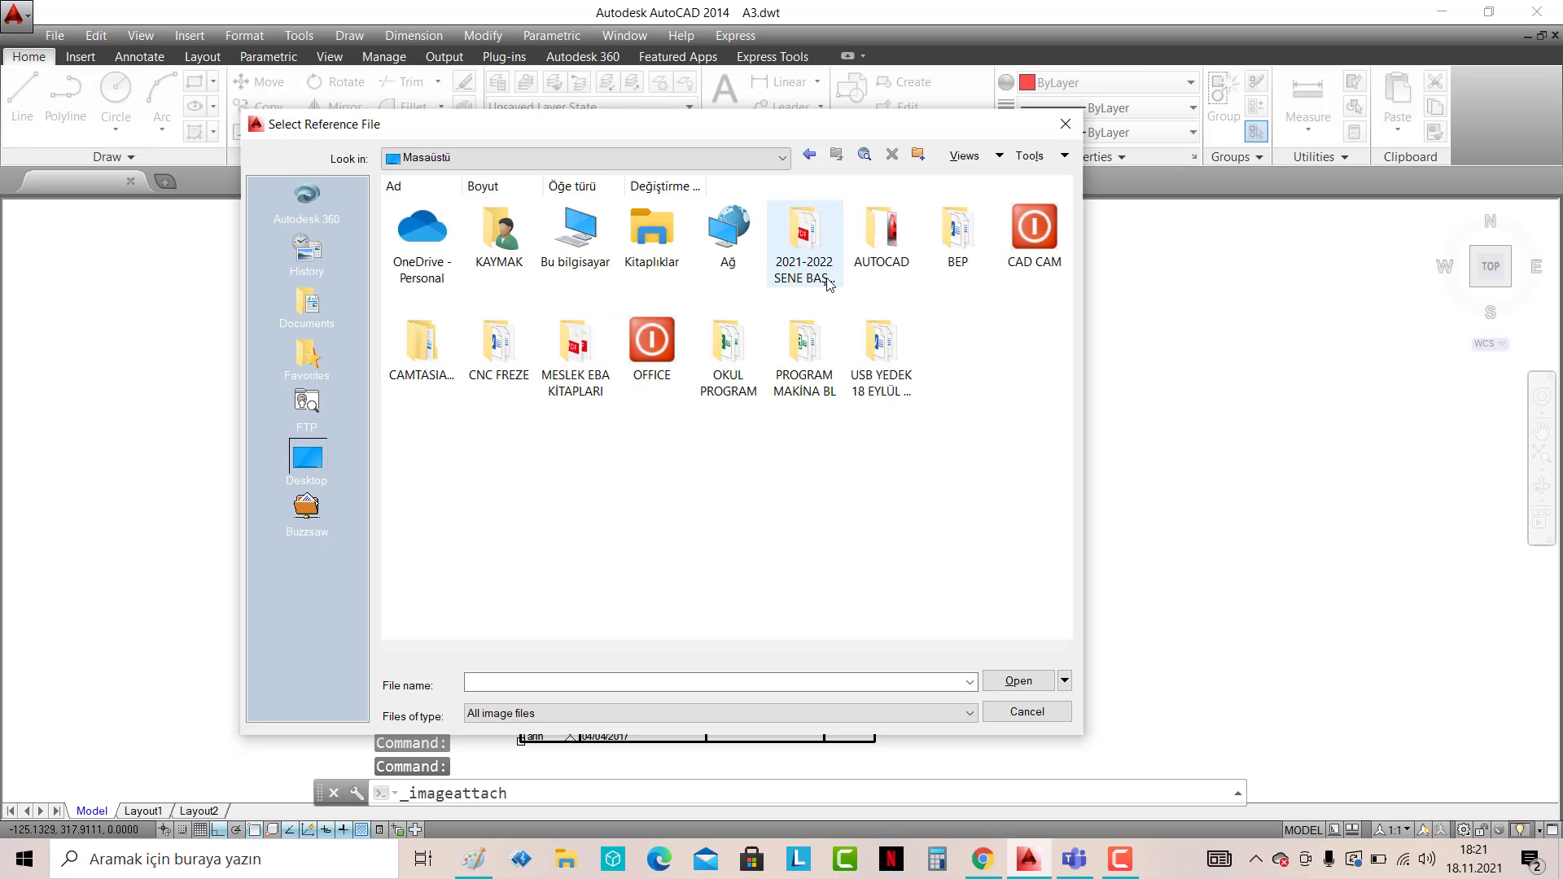
double_click(574, 232)
double_click(576, 389)
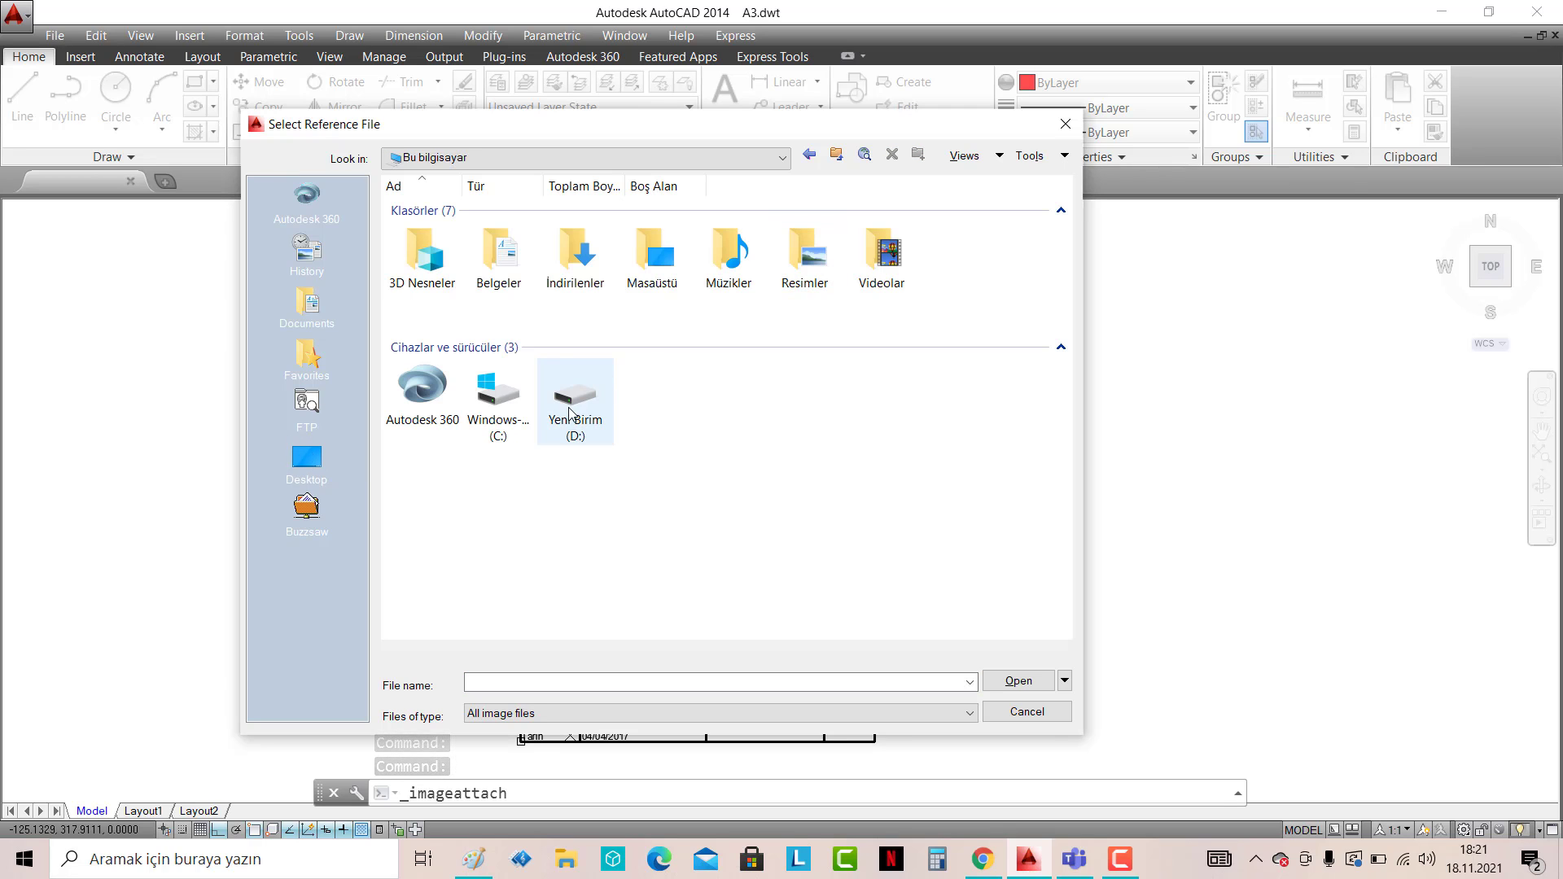
double_click(733, 232)
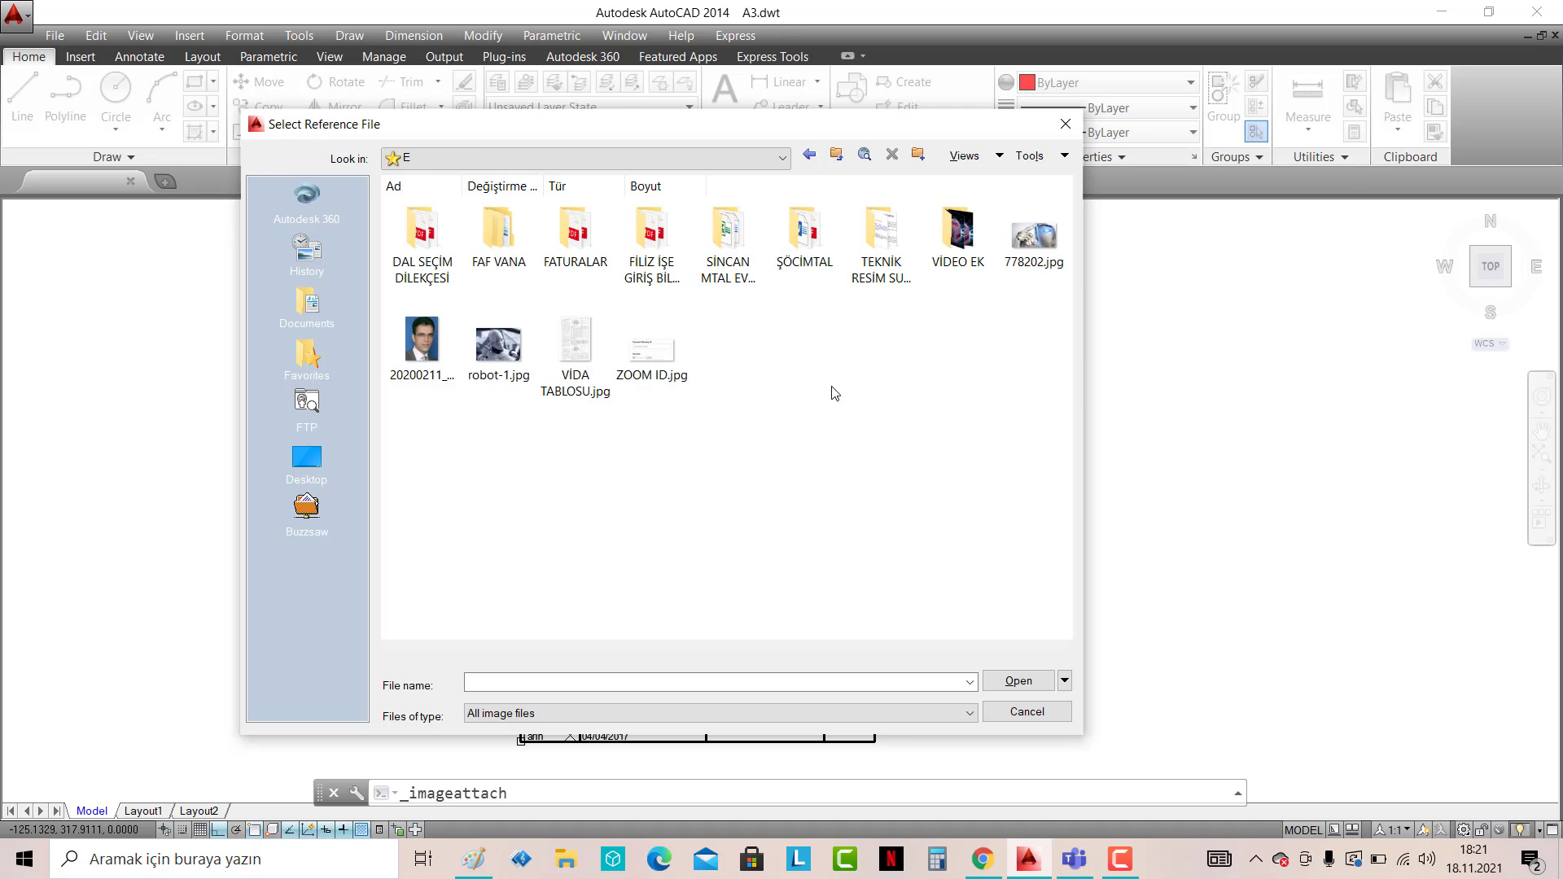
double_click(1034, 236)
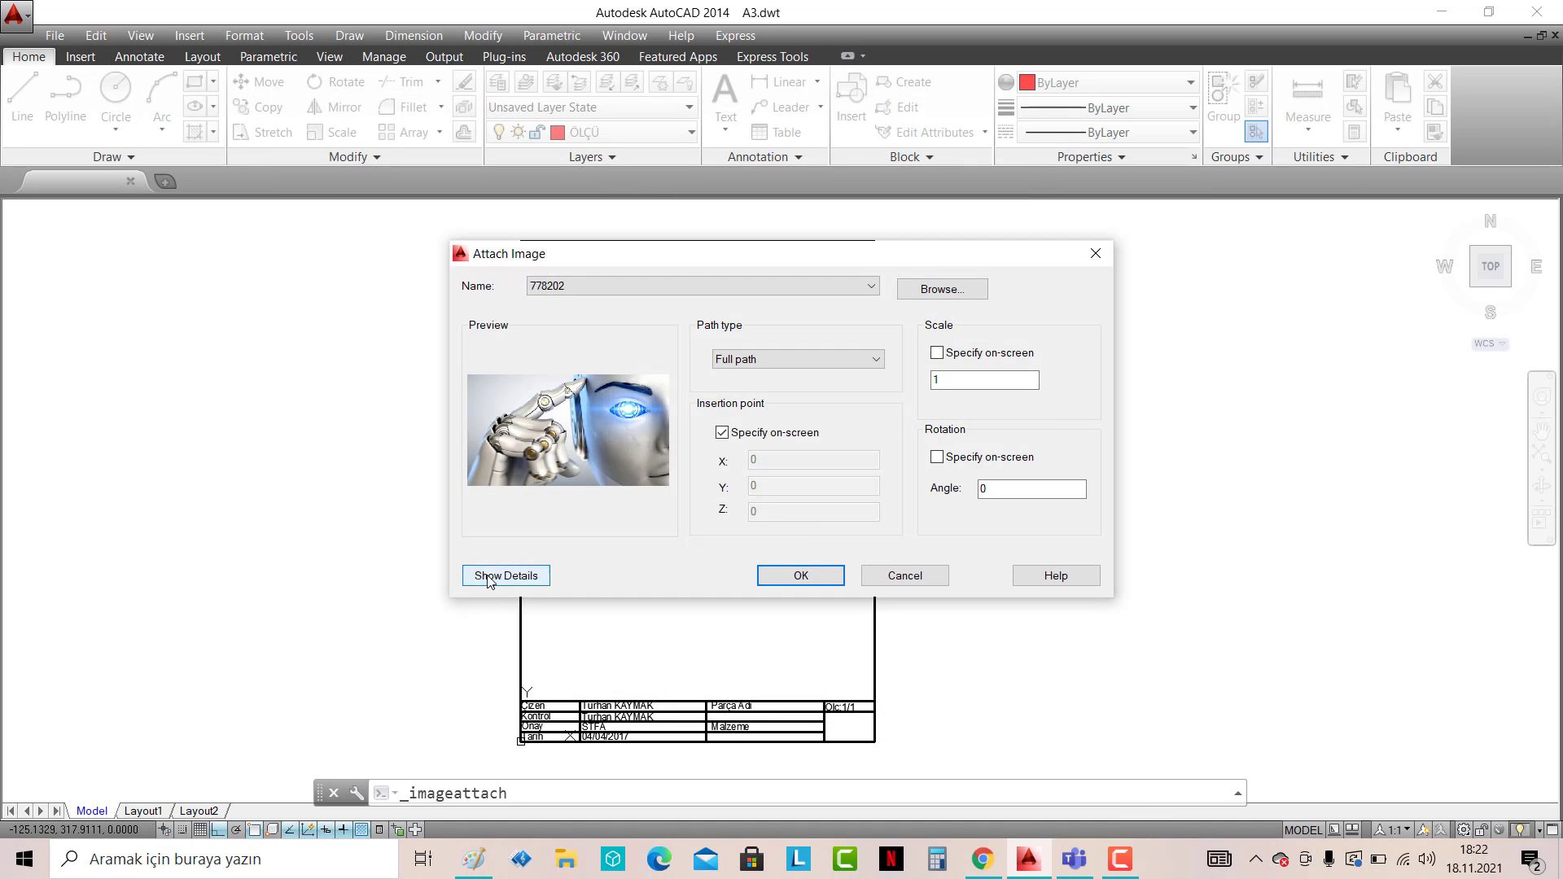
- Attach the robot image at scale 0.5, placed near the top of the sheet
click(506, 575)
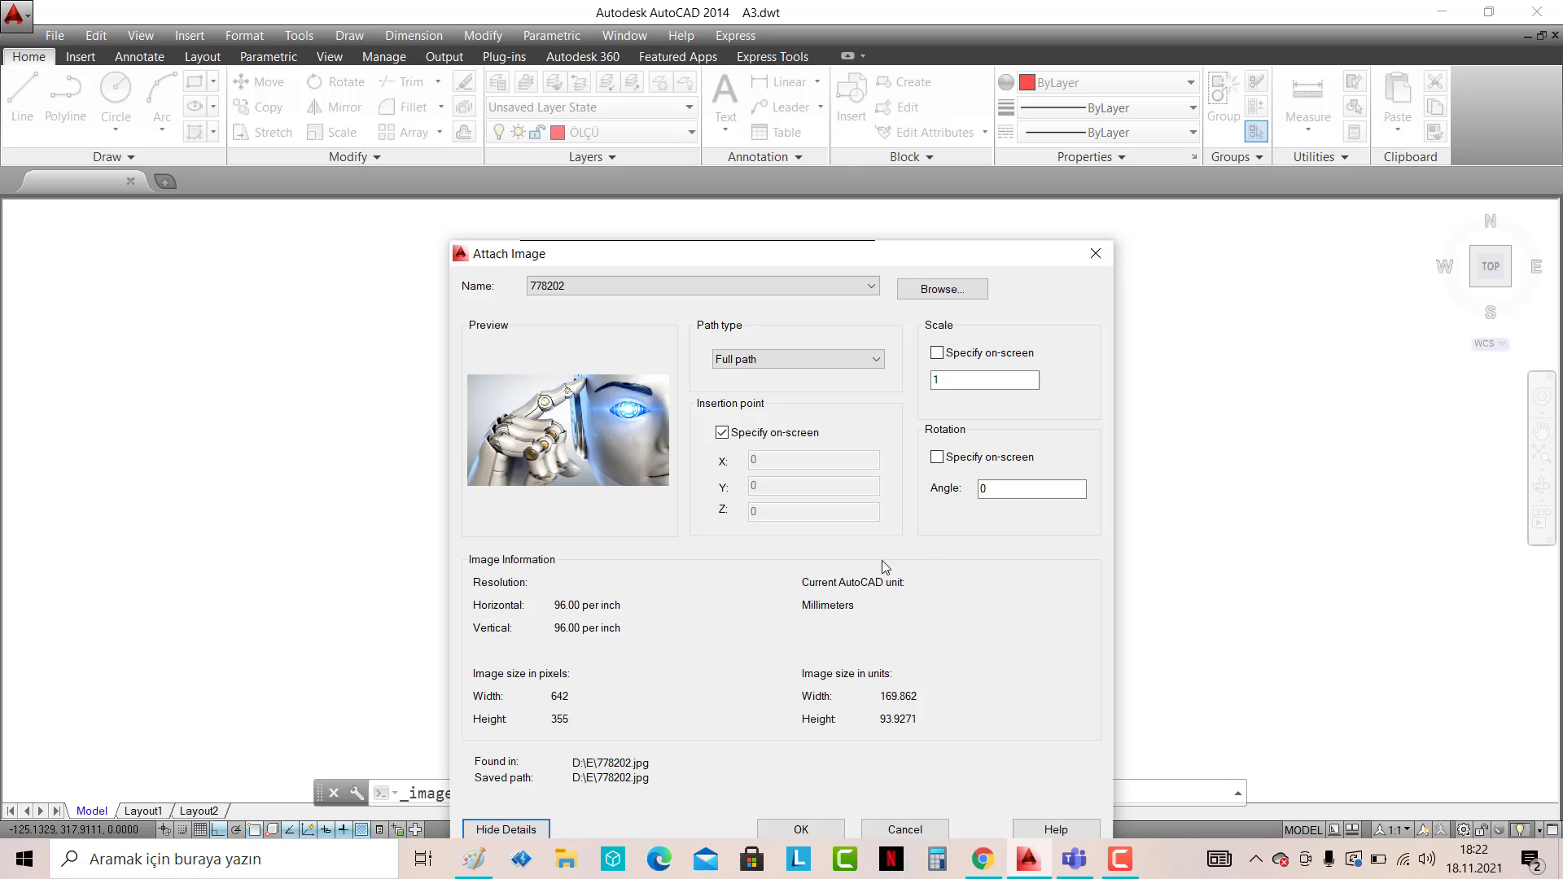
double_click(968, 380)
text(0.5)
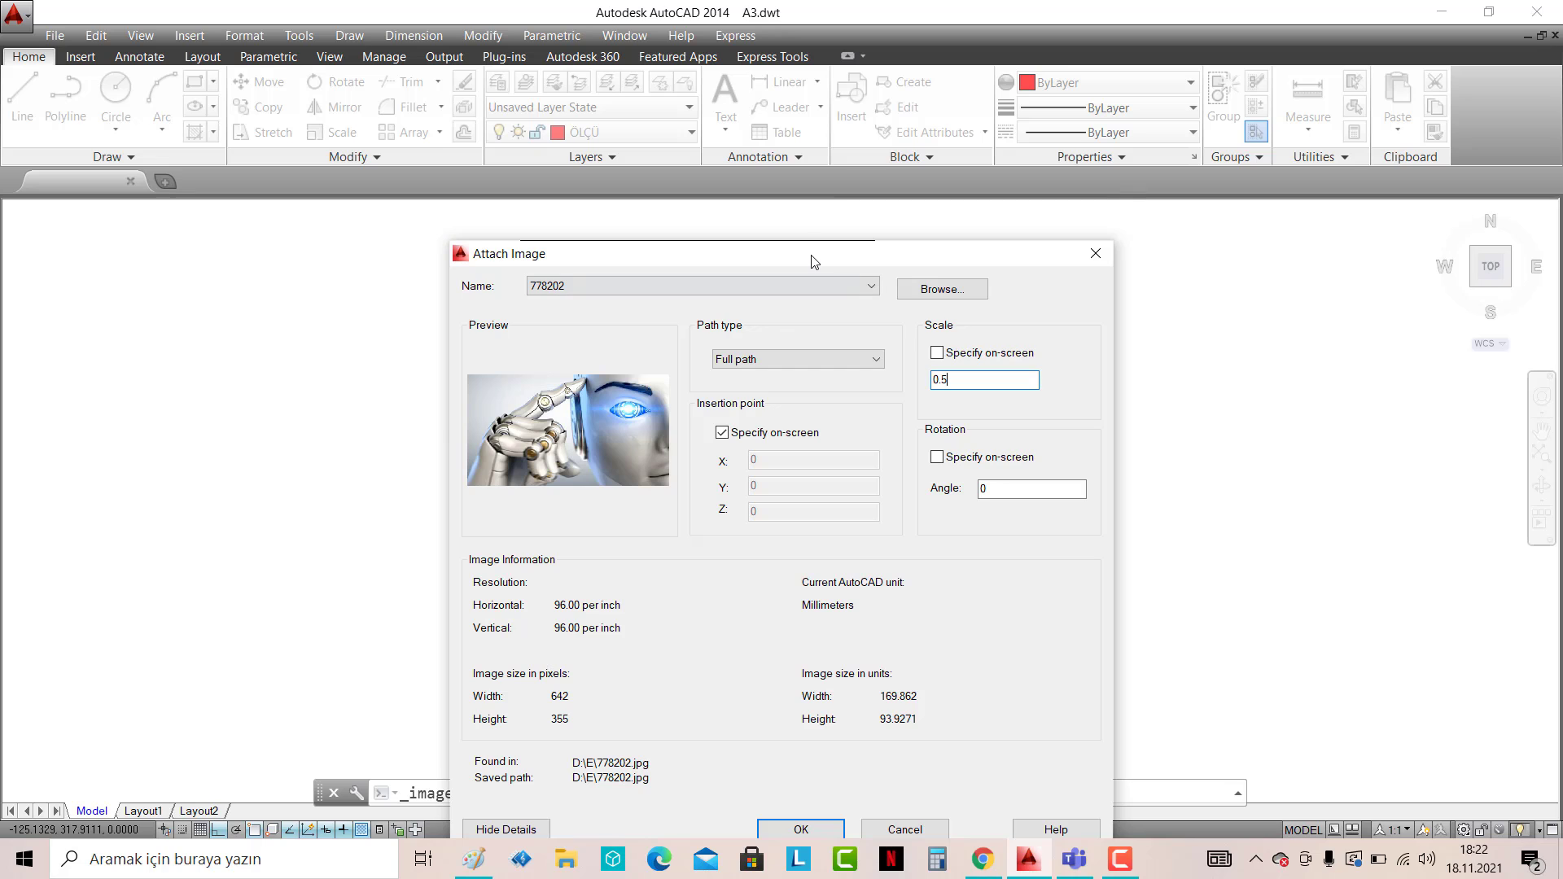
drag(812, 261, 755, 132)
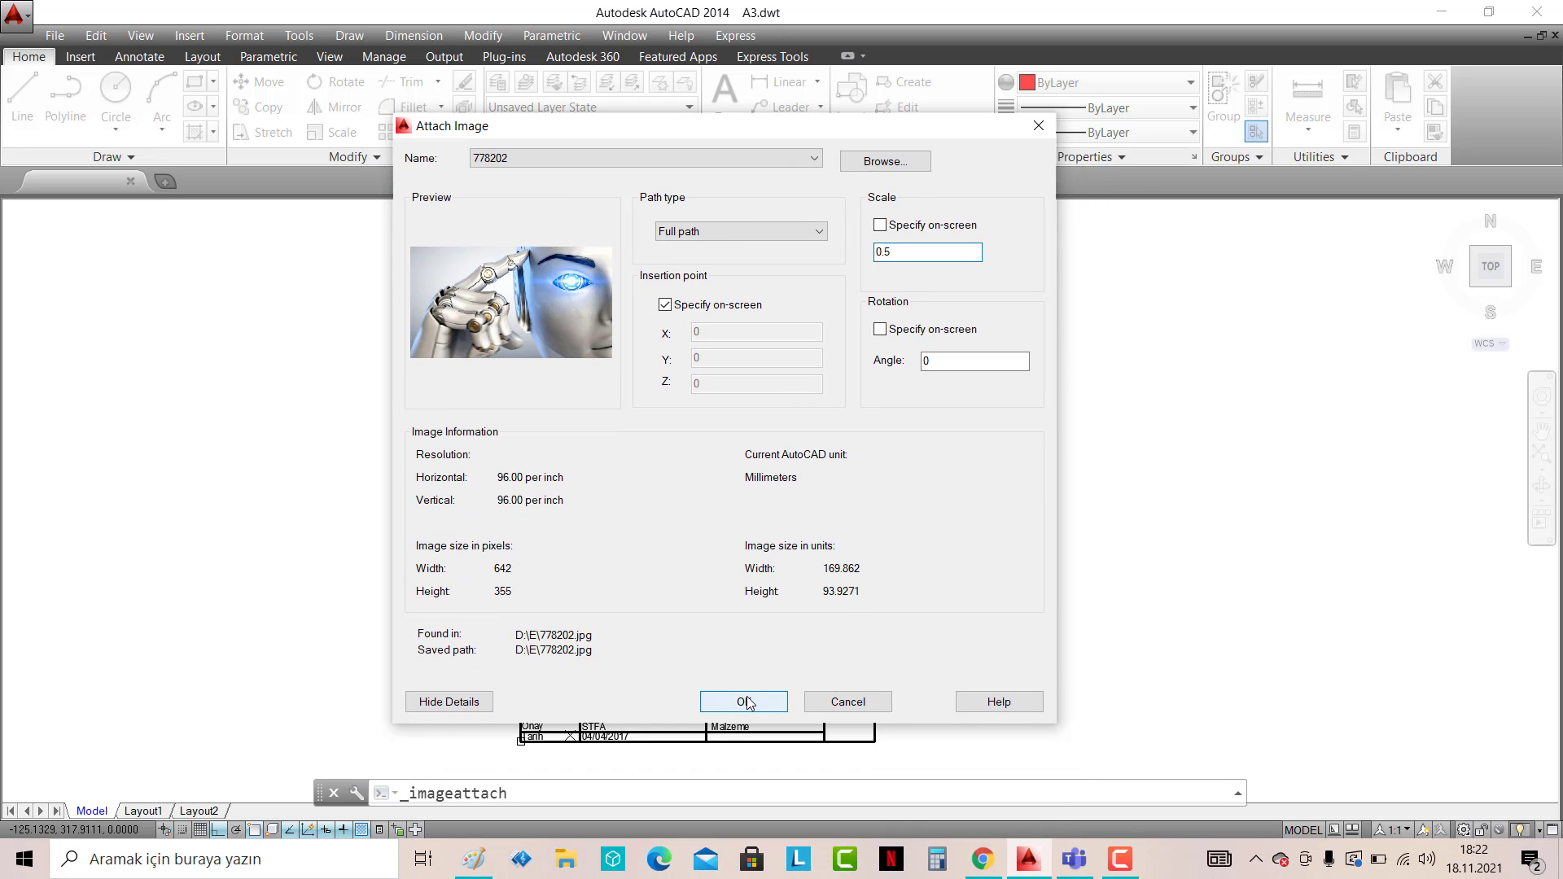
click(770, 698)
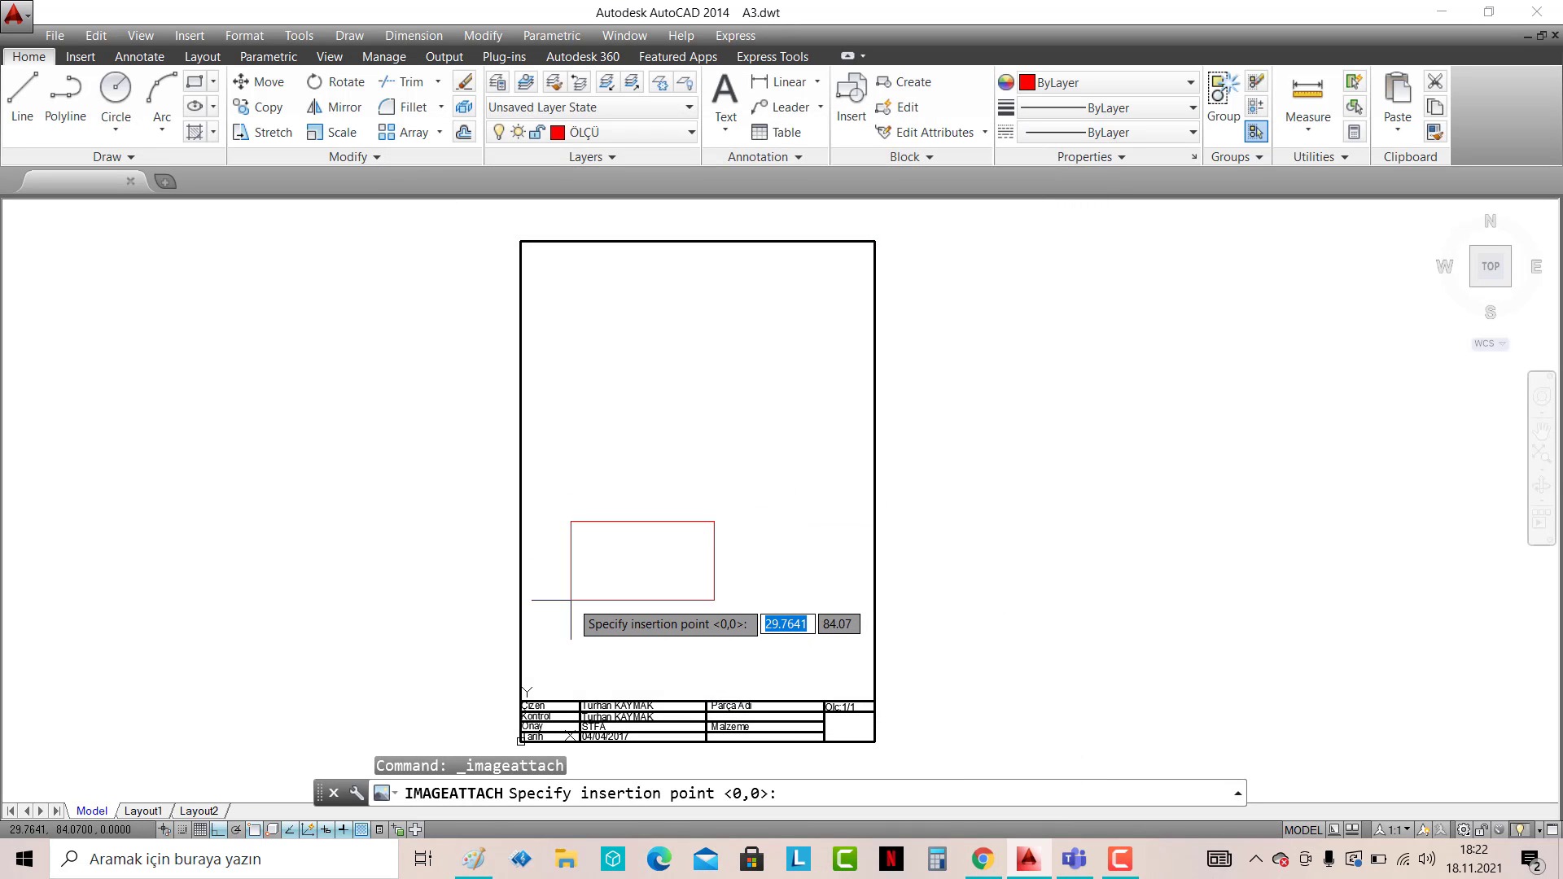
click(605, 348)
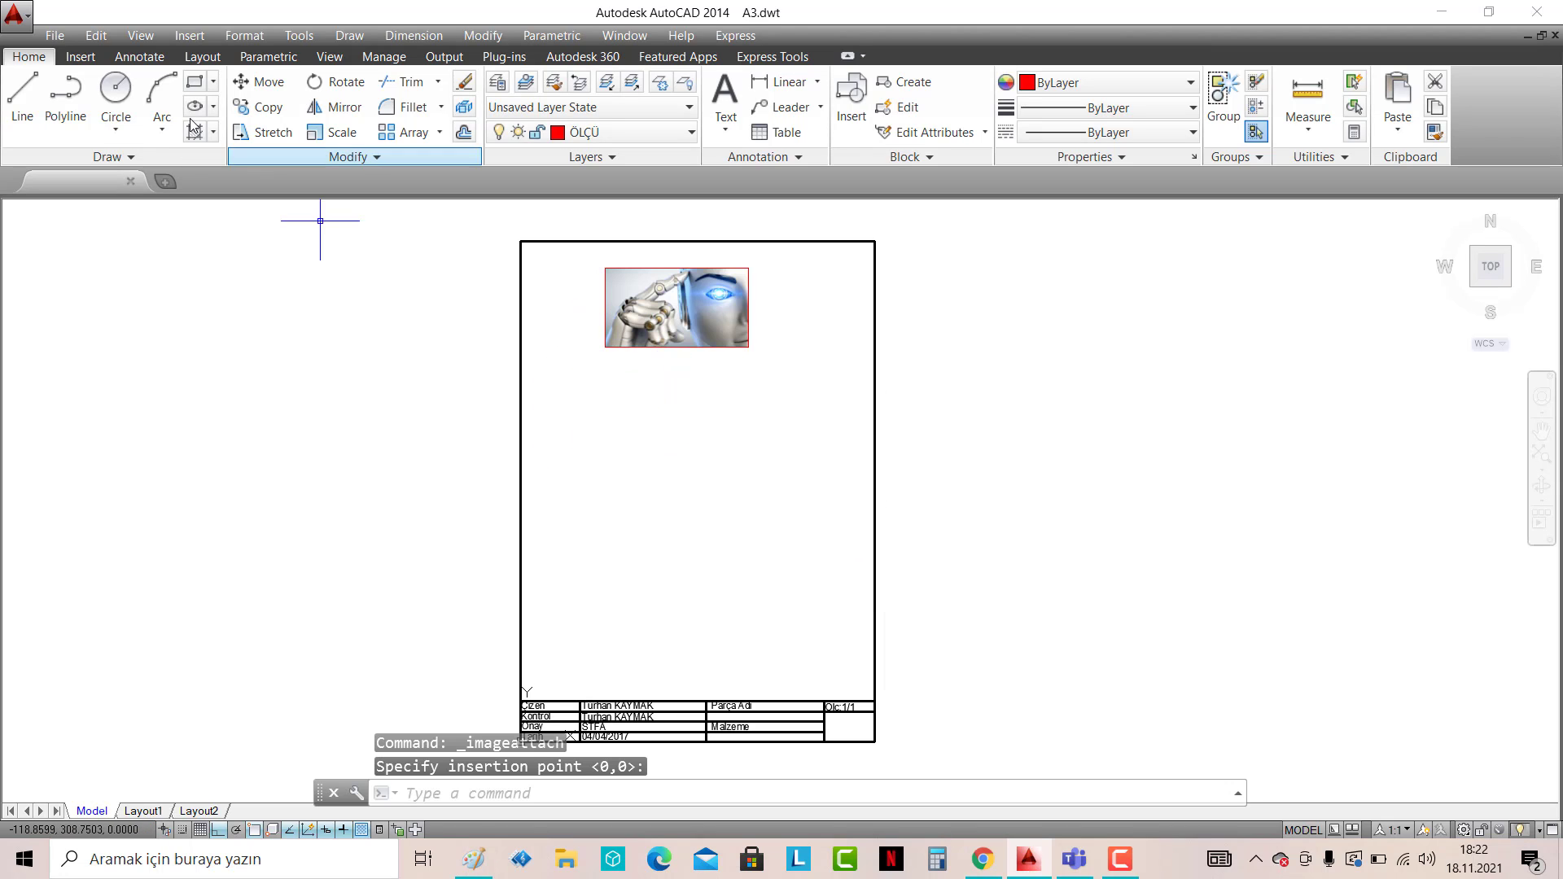
- Draw a rectangle below the robot image
click(195, 82)
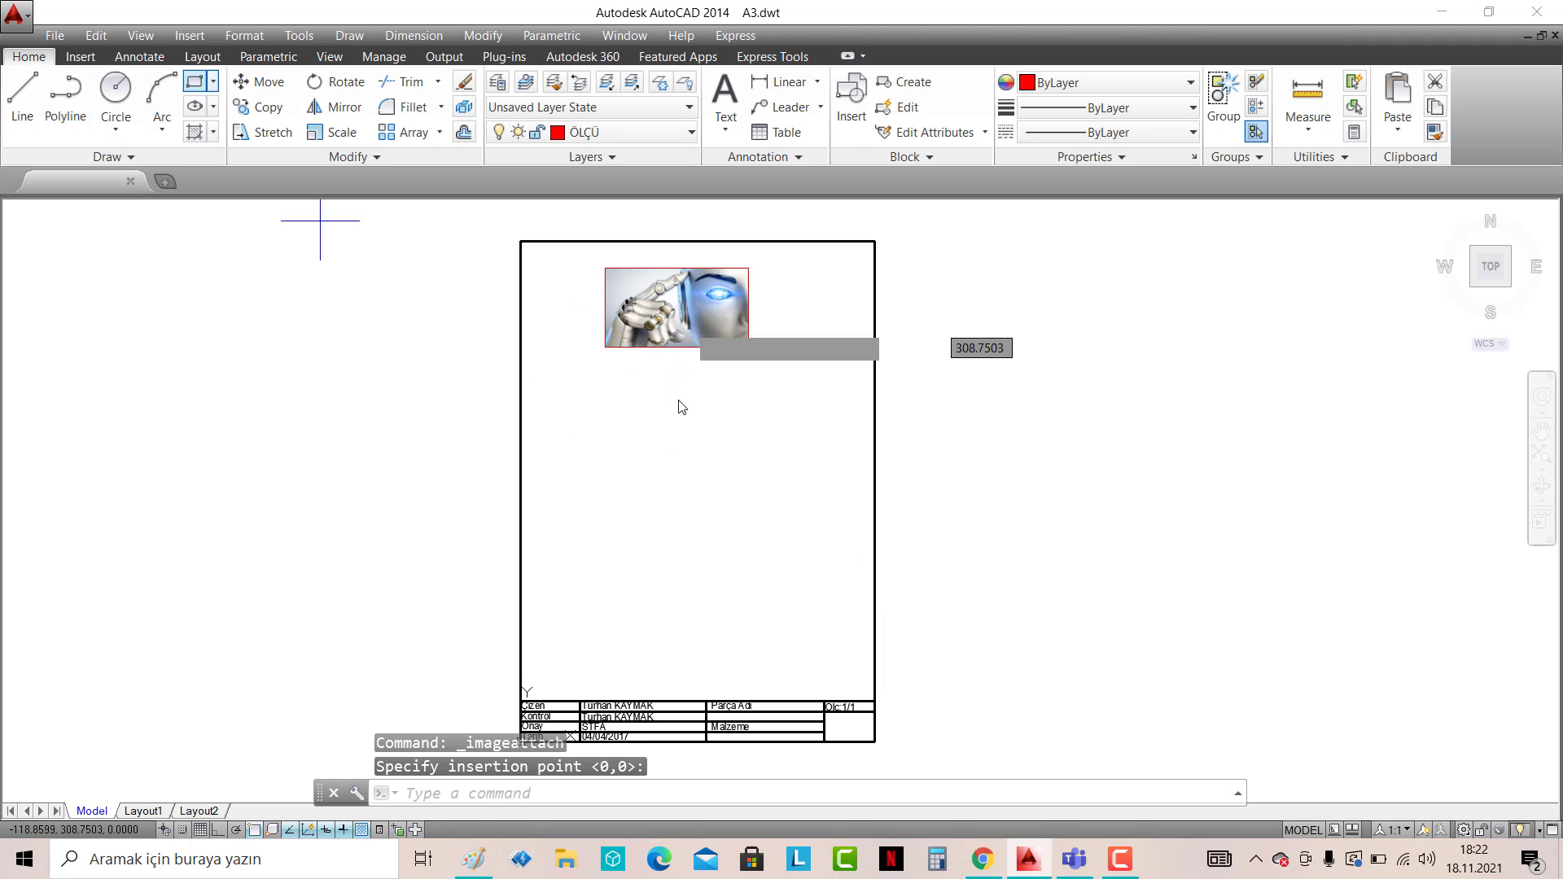
click(547, 364)
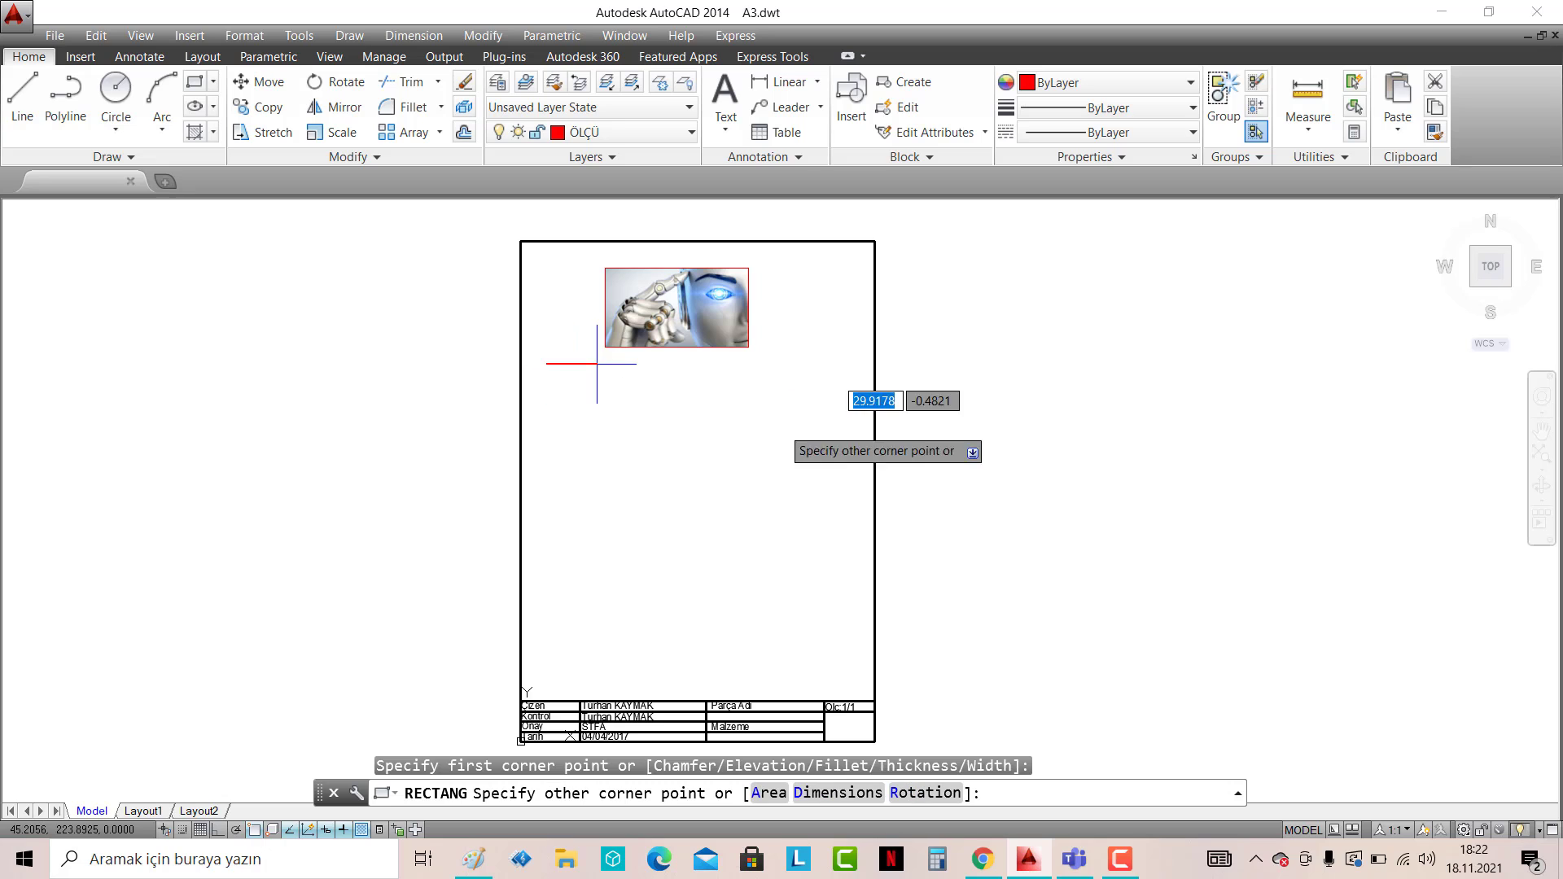
click(842, 458)
middle_drag(761, 390, 743, 410)
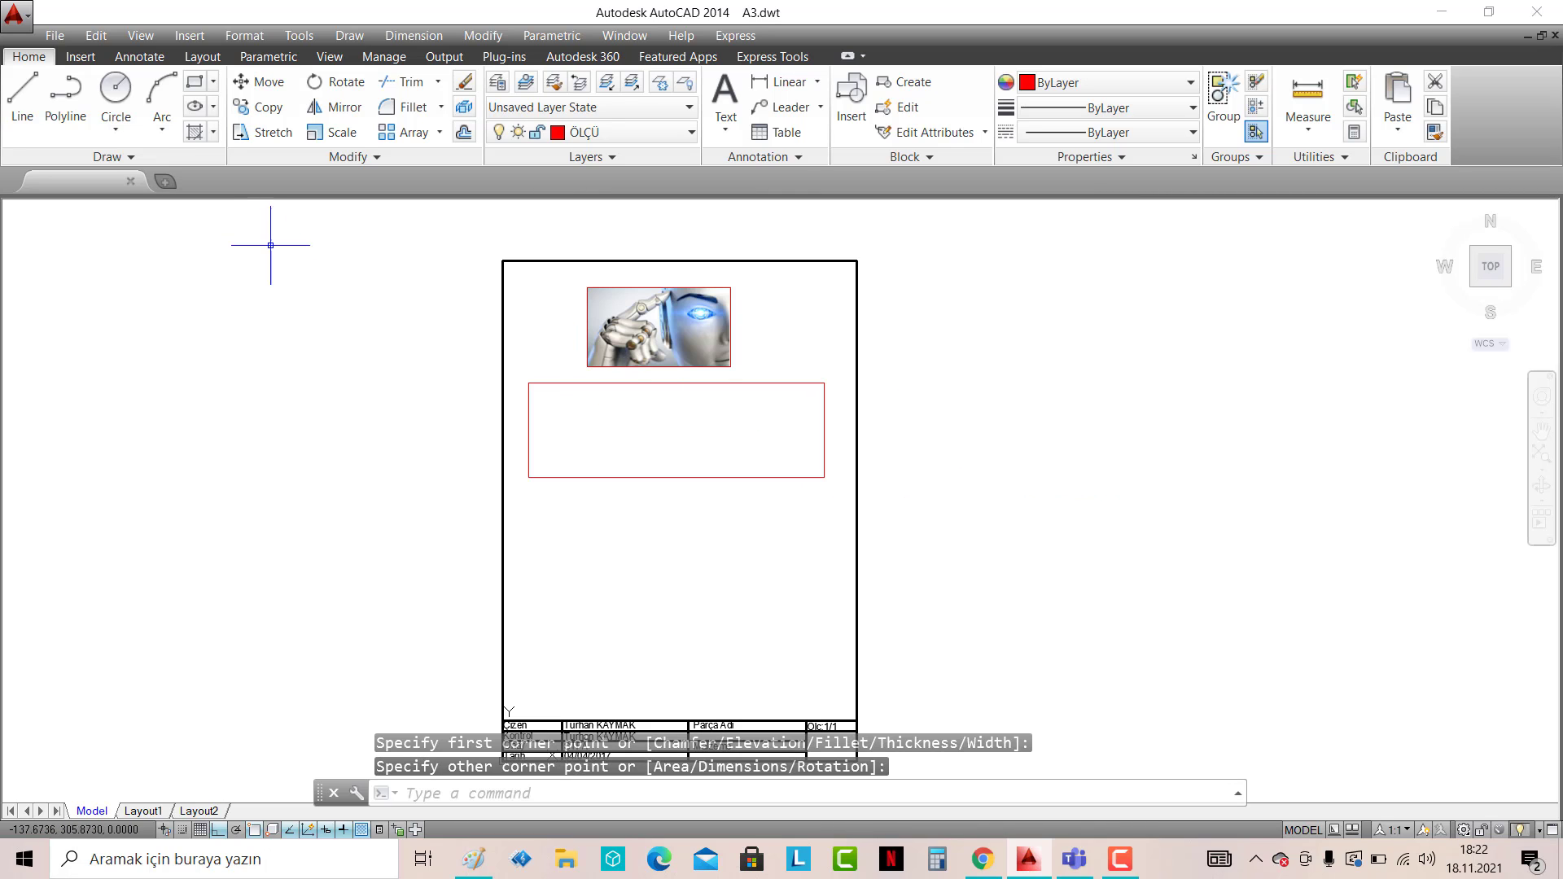
- Make KALIN the current layer
click(649, 135)
click(596, 311)
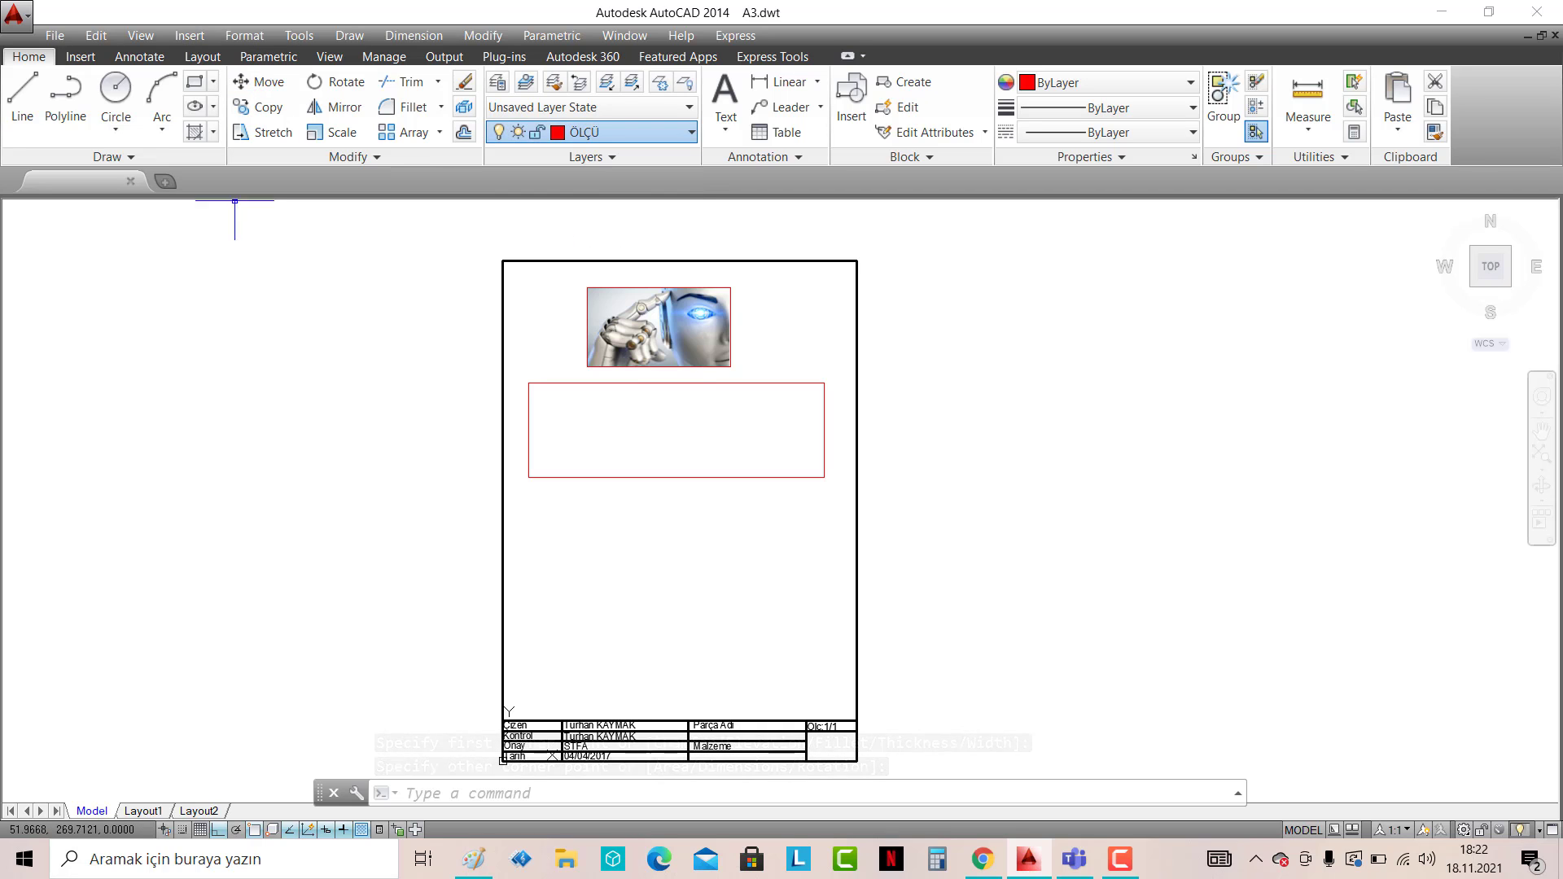
click(115, 89)
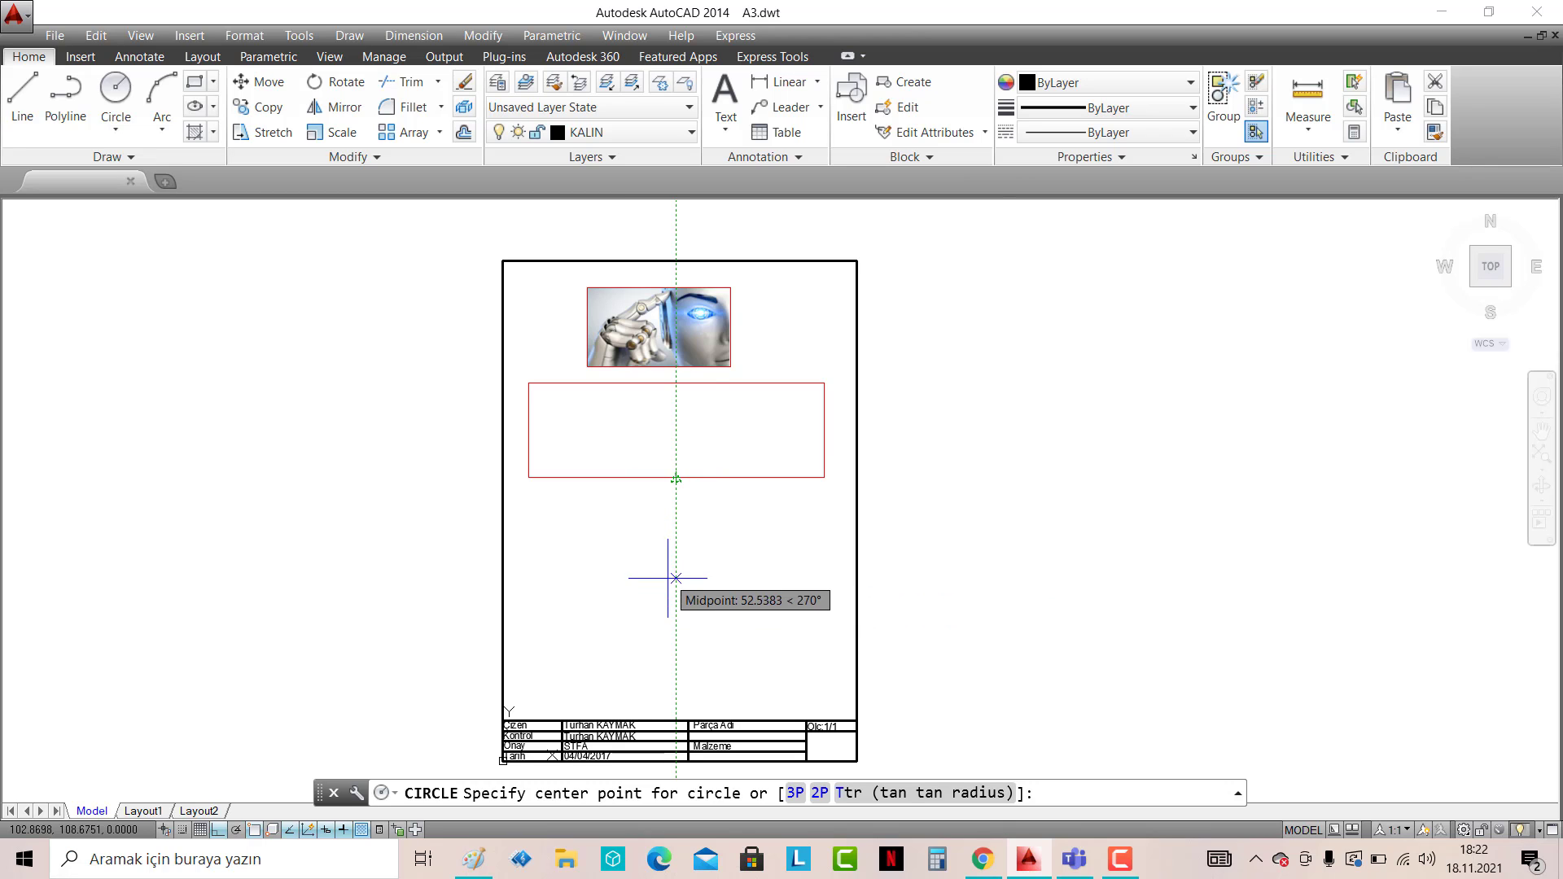
- Draw a large circle below the rectangle and a small circle on its top quadrant
click(676, 609)
click(670, 522)
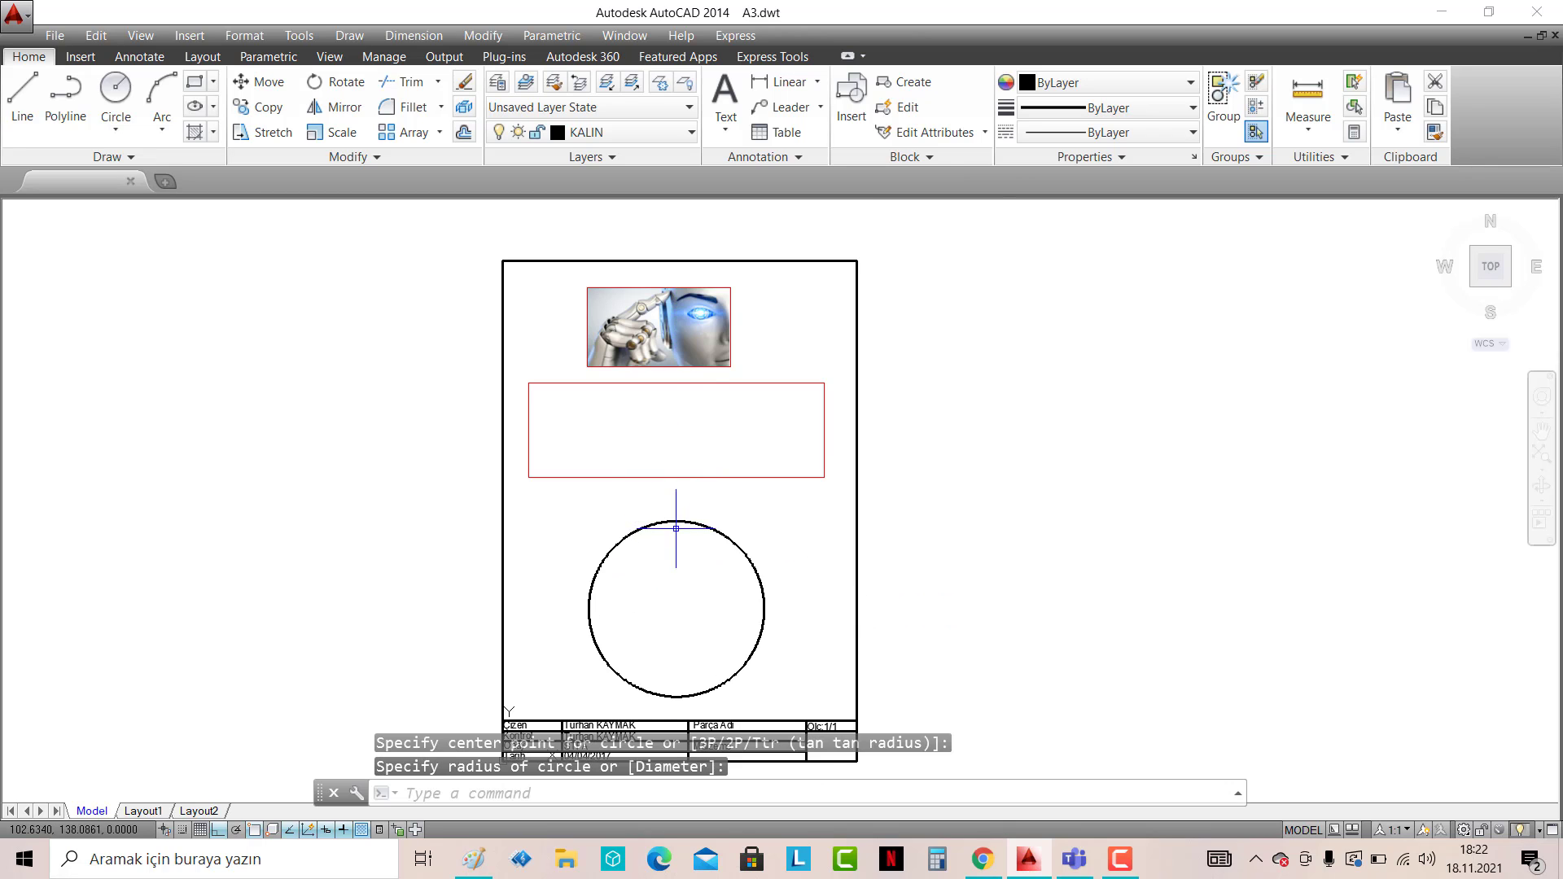
middle_drag(670, 521, 653, 389)
key(Return)
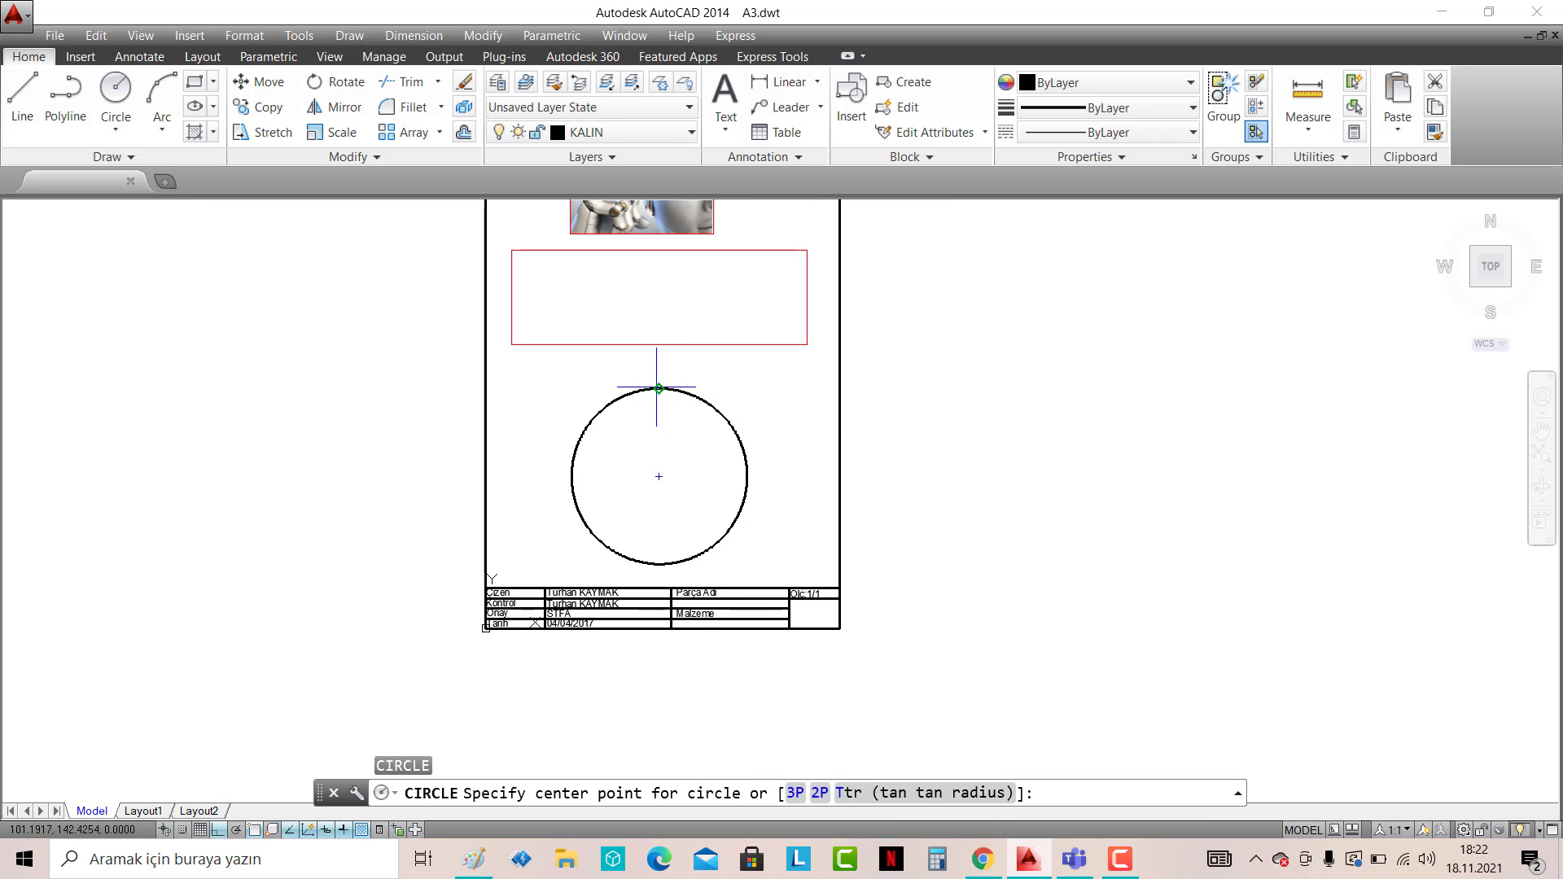
click(659, 389)
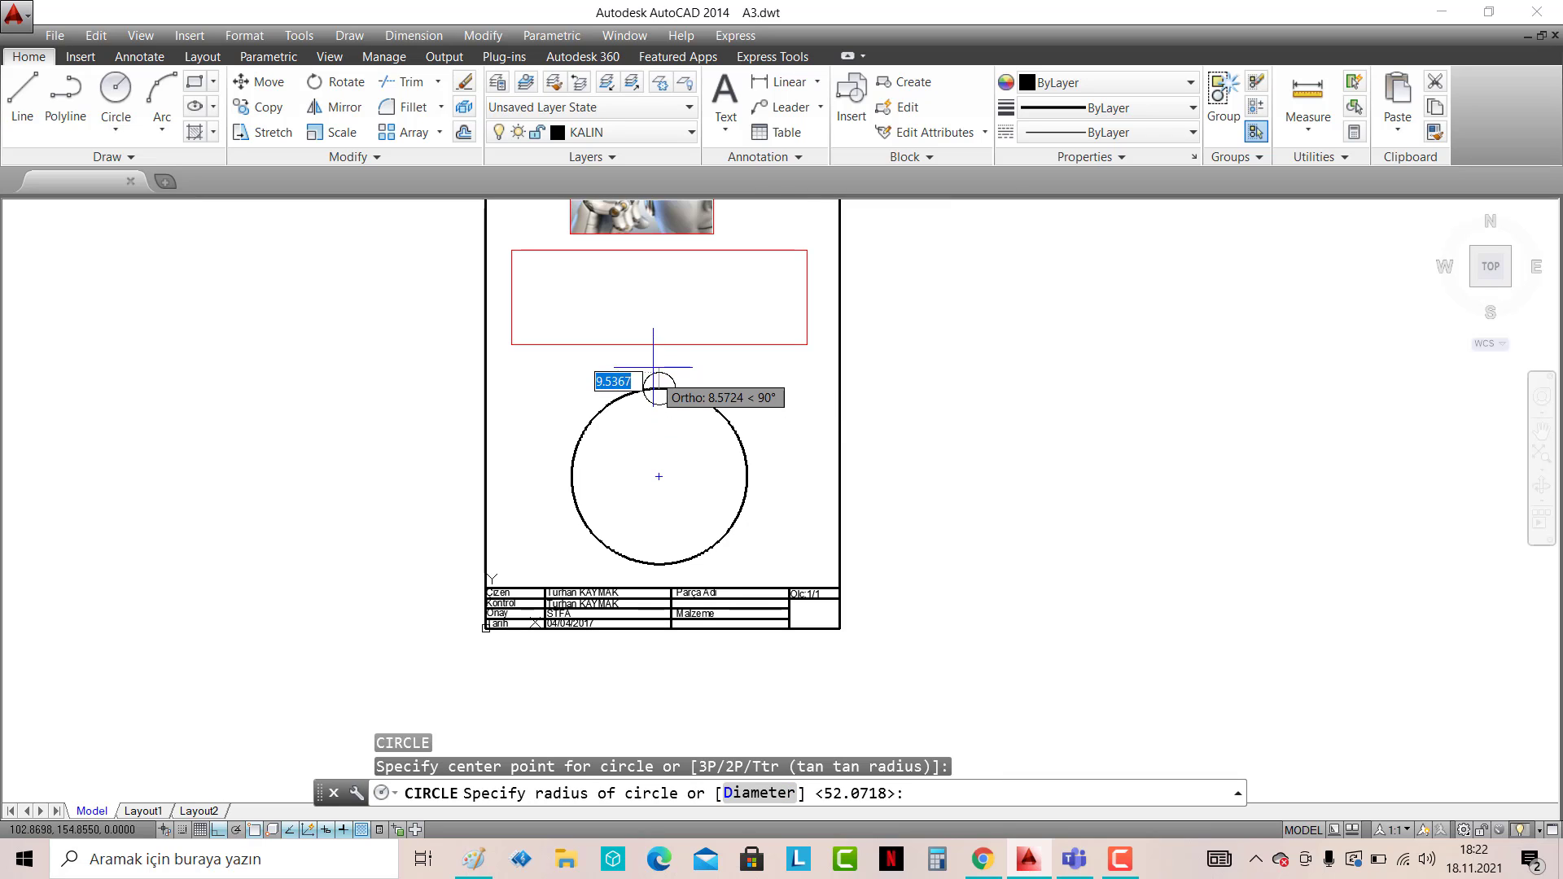
click(439, 132)
- Polar-array the small circle into 8 items around the large circle's centre
click(417, 245)
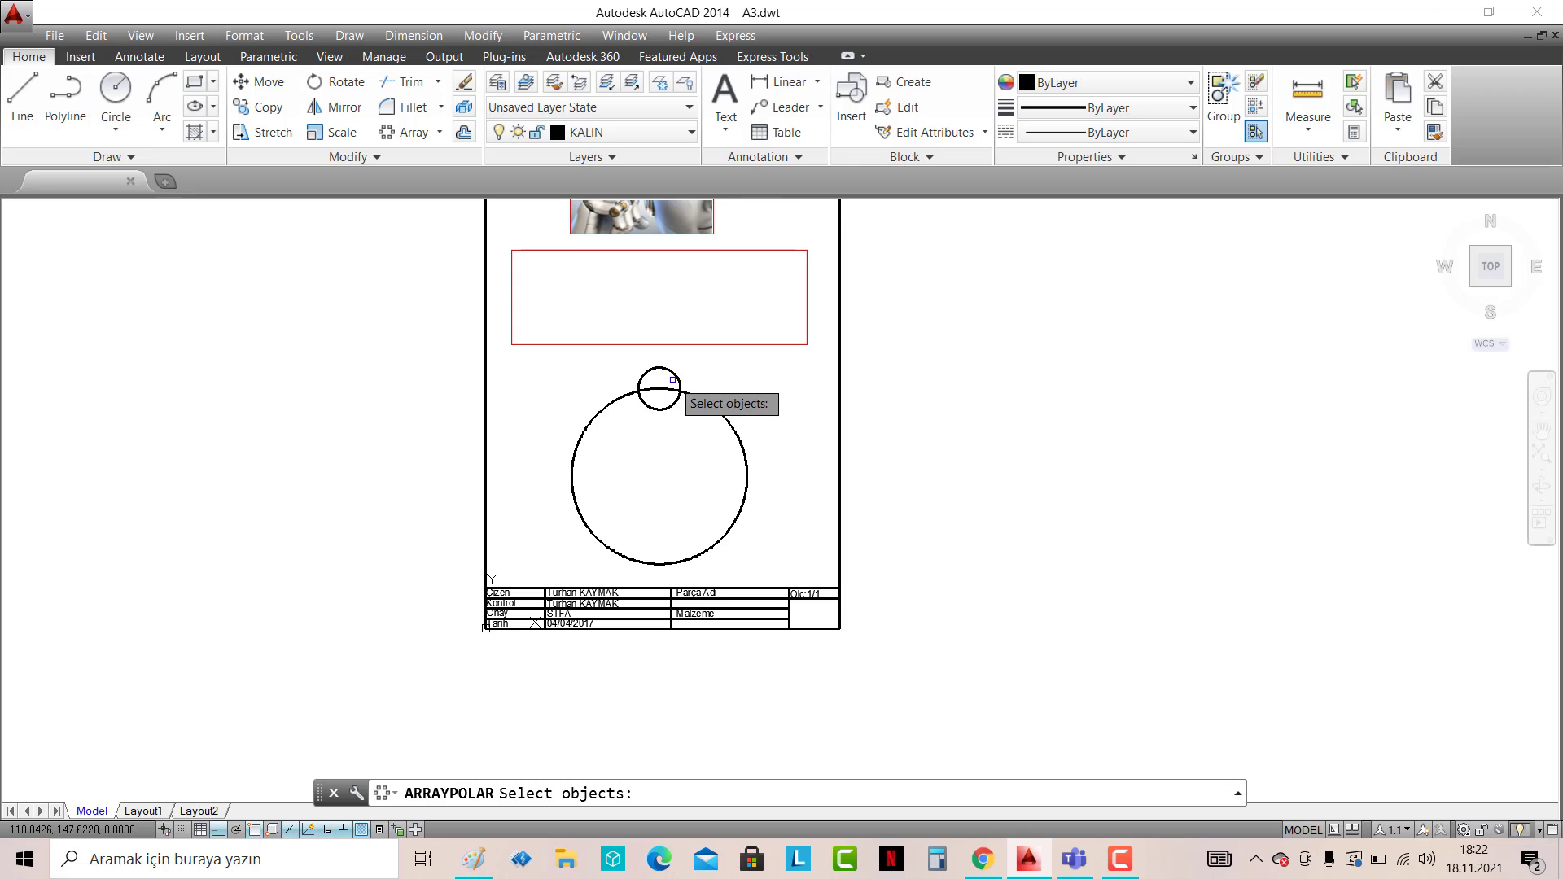
click(663, 368)
key(Return)
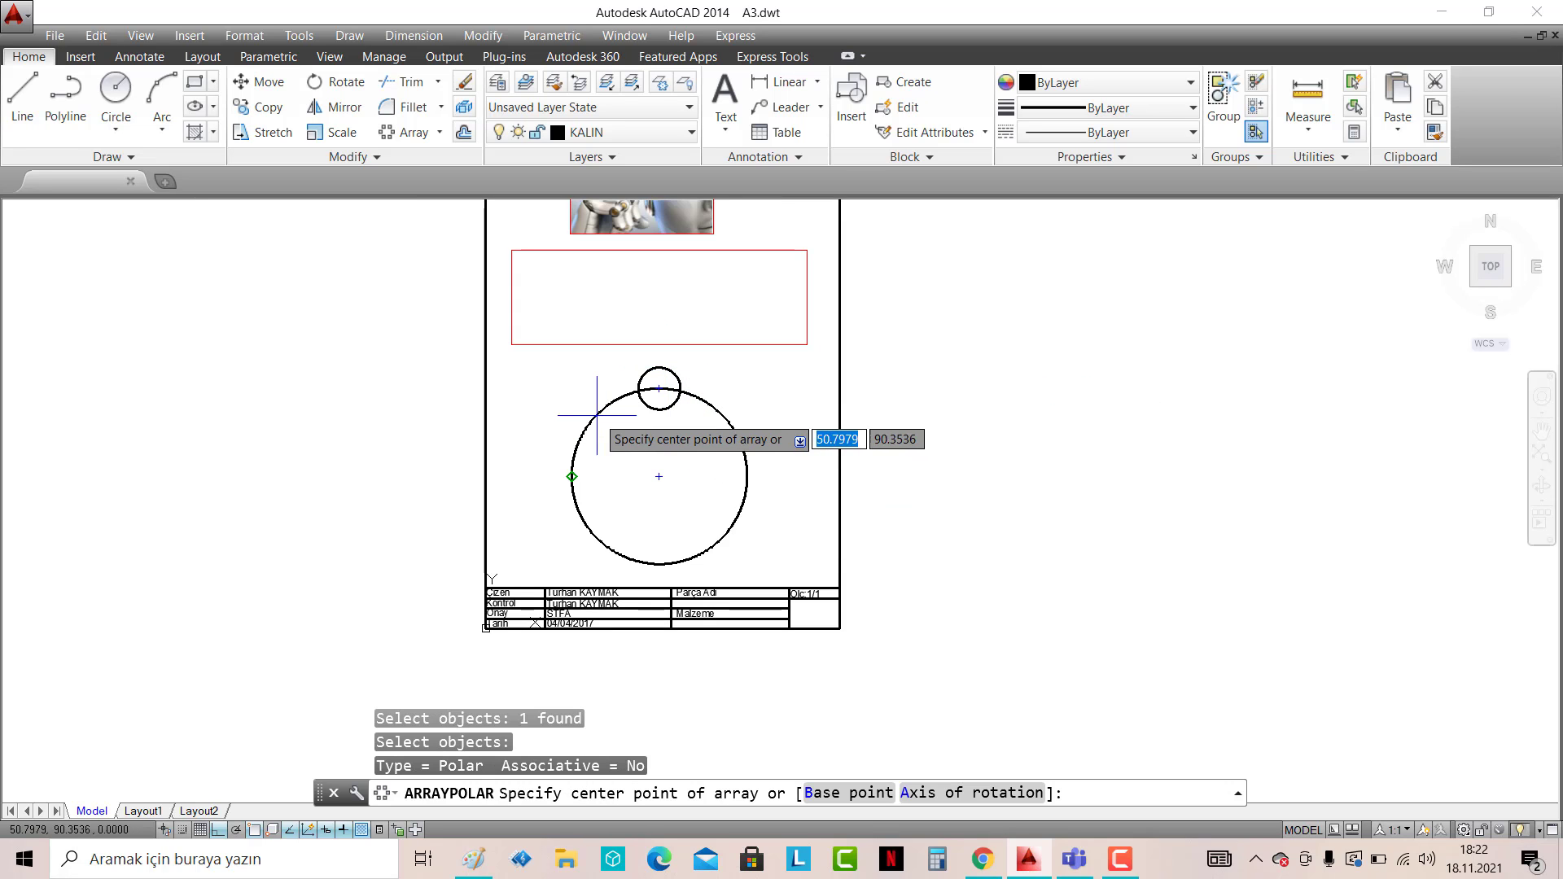
click(659, 477)
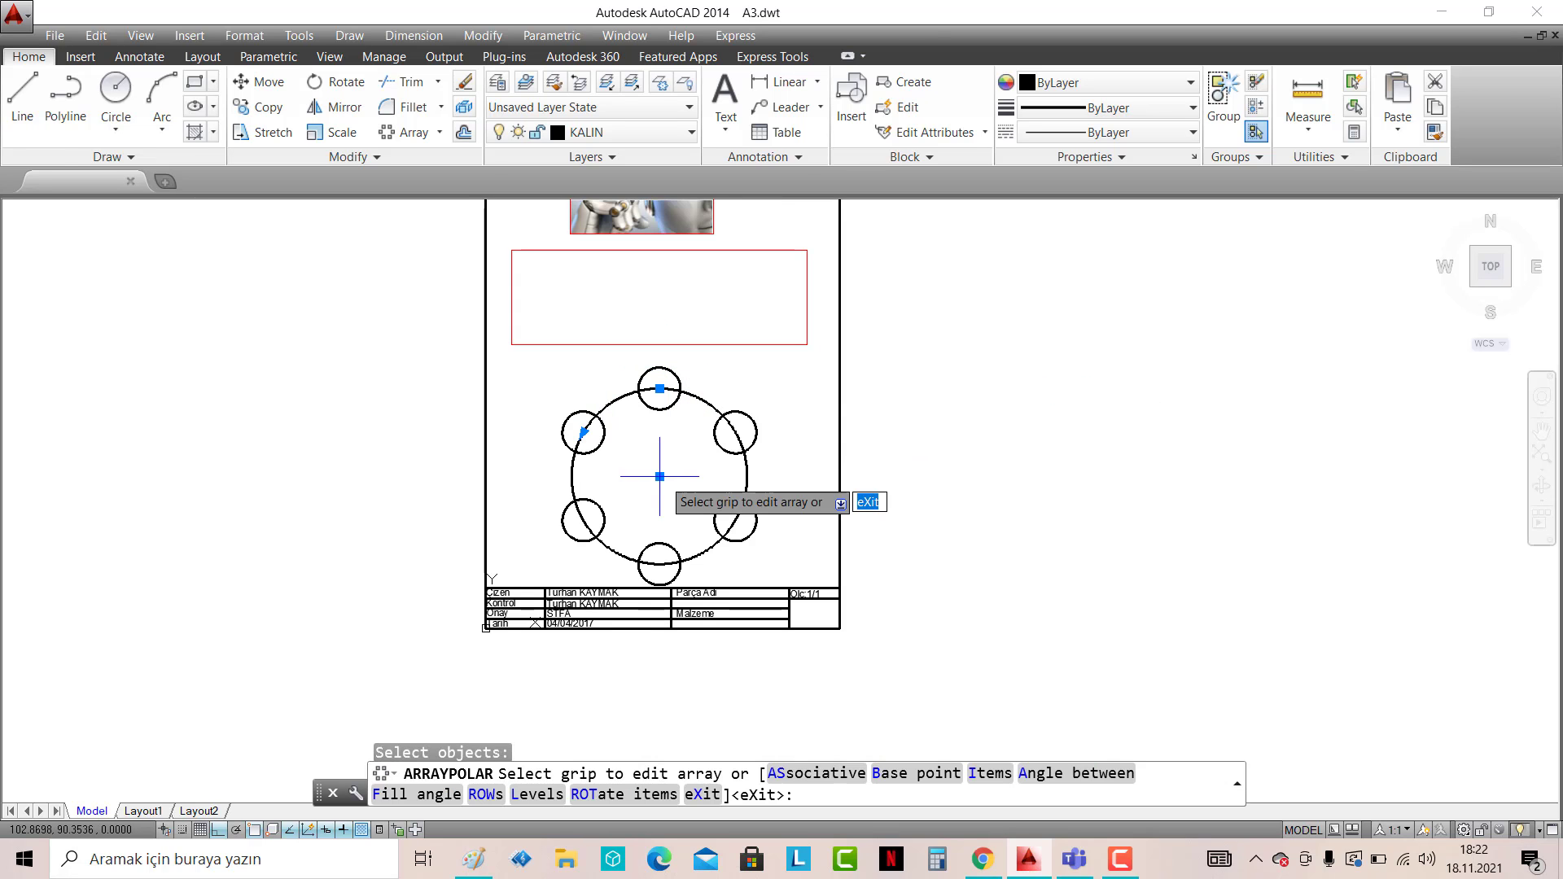
click(213, 82)
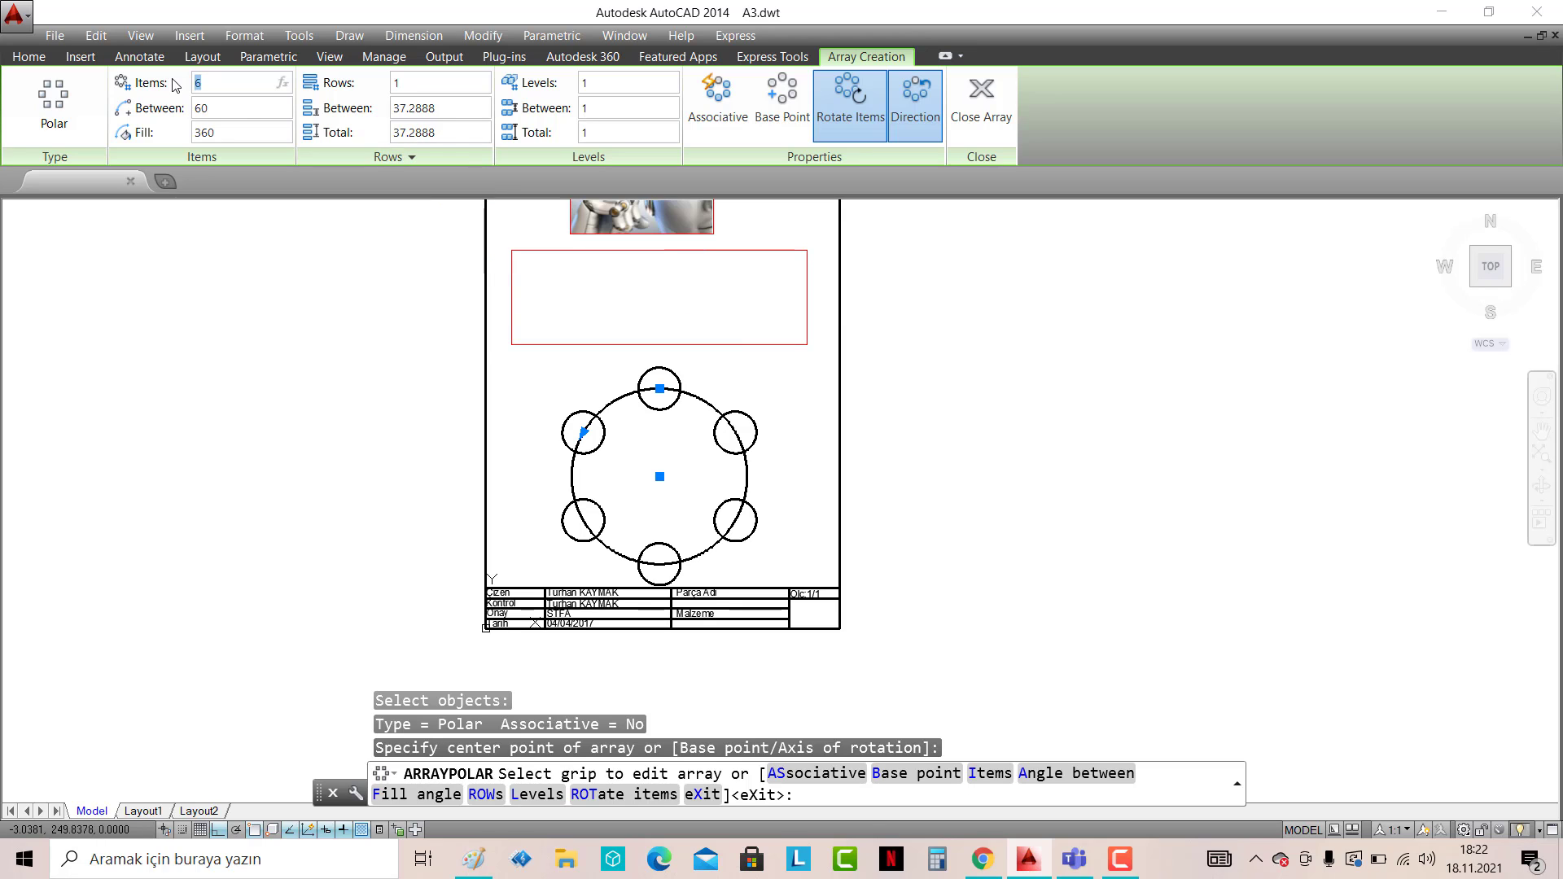
text(8)
key(Return)
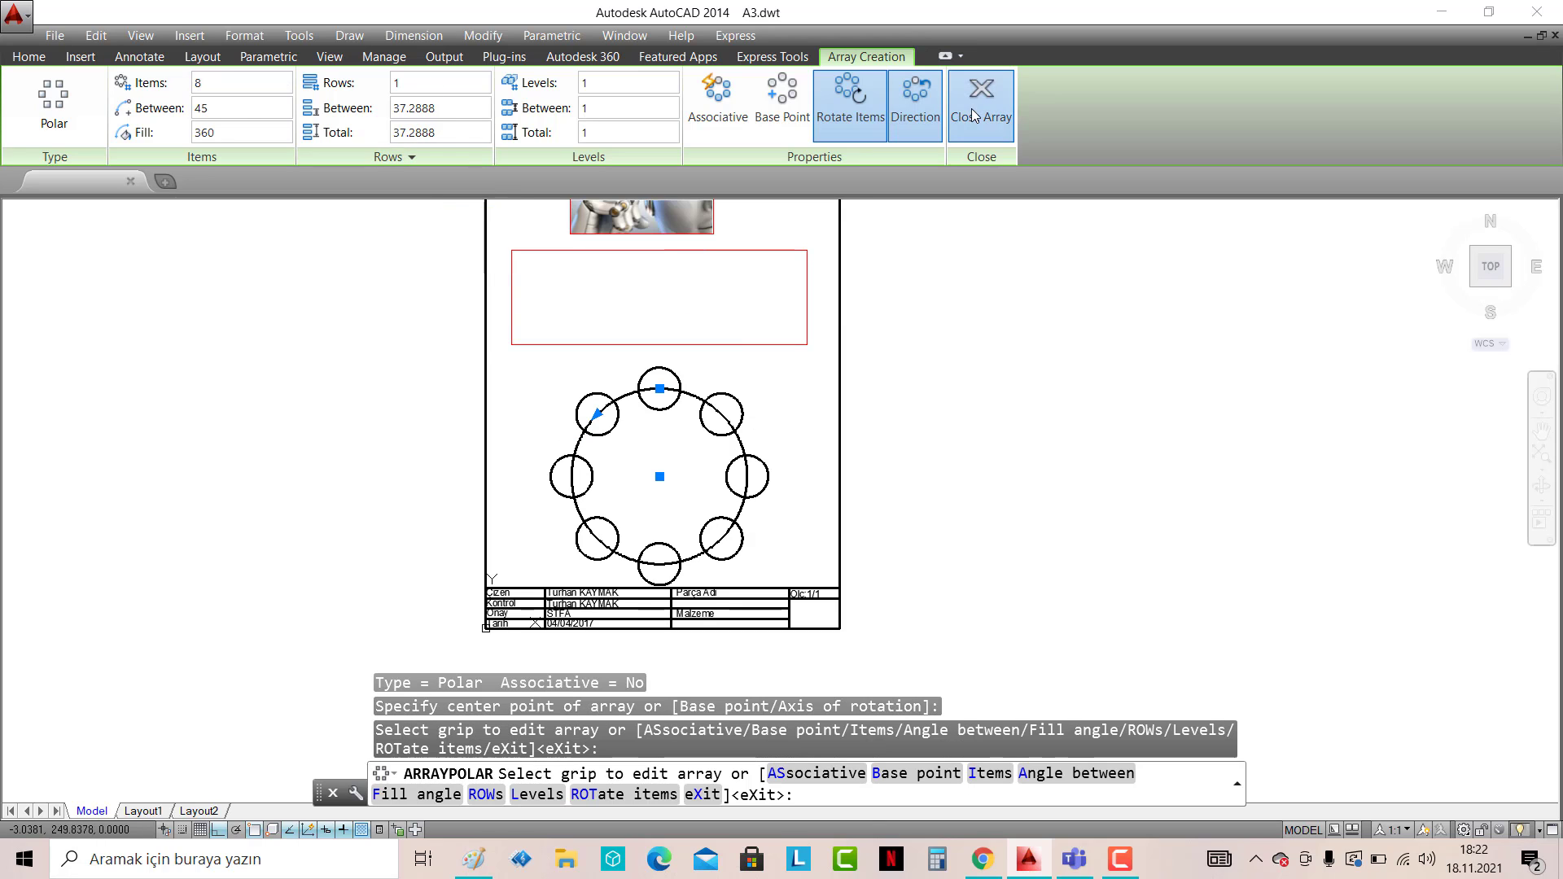
click(981, 97)
scroll(922, 378, down, 1)
scroll(916, 377, down, 1)
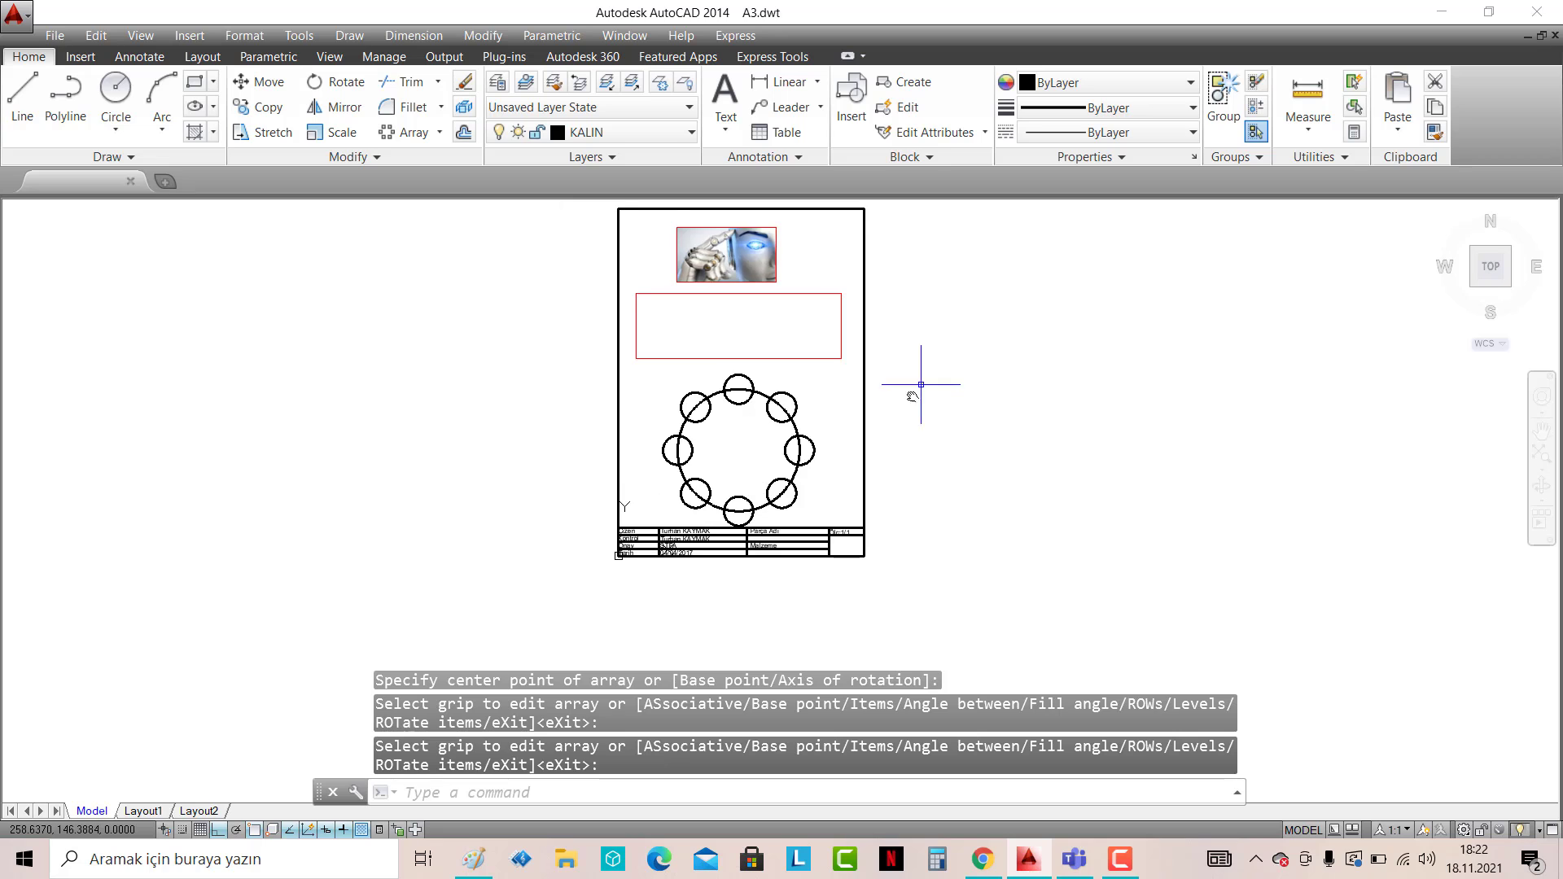
middle_drag(914, 377, 848, 443)
scroll(819, 446, up, 1)
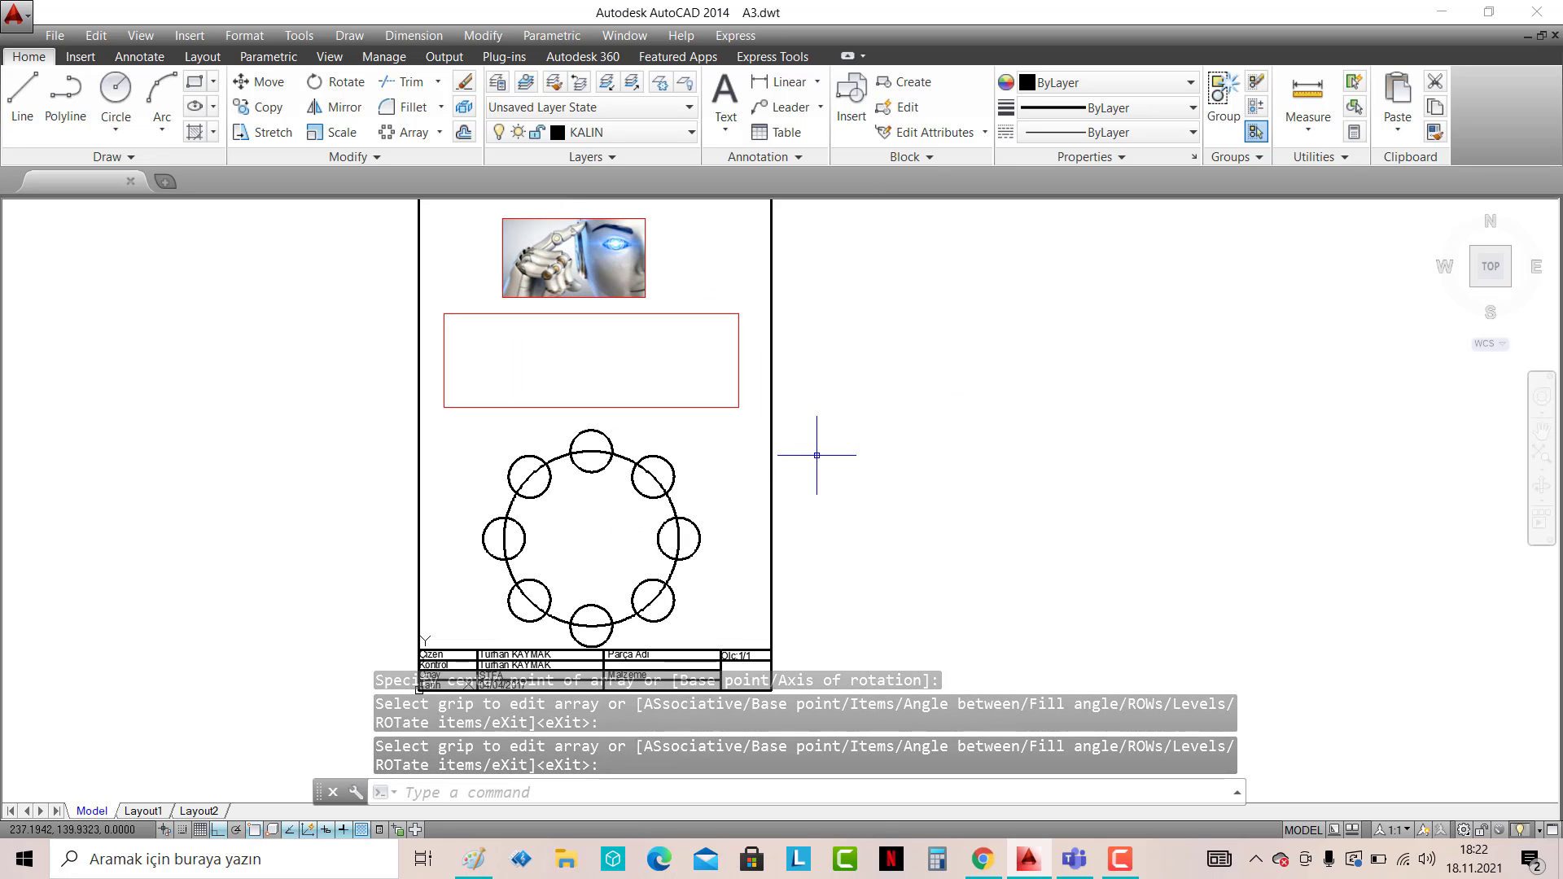
scroll(822, 449, down, 1)
middle_drag(823, 449, 779, 439)
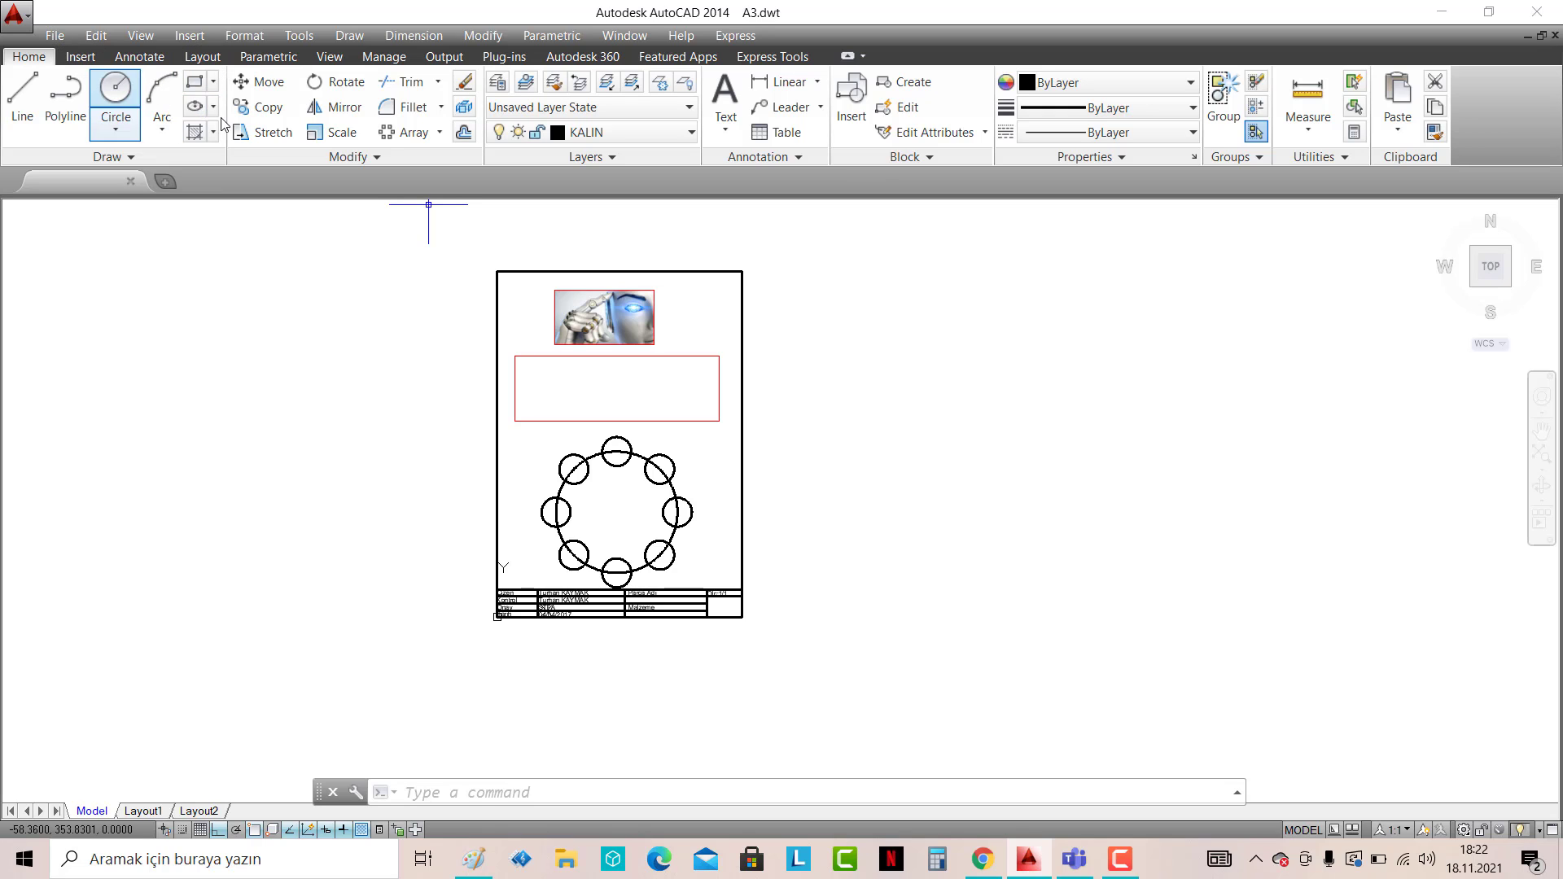
- Look through the Output tab's Plot dialog and export formats without changing anything
click(443, 57)
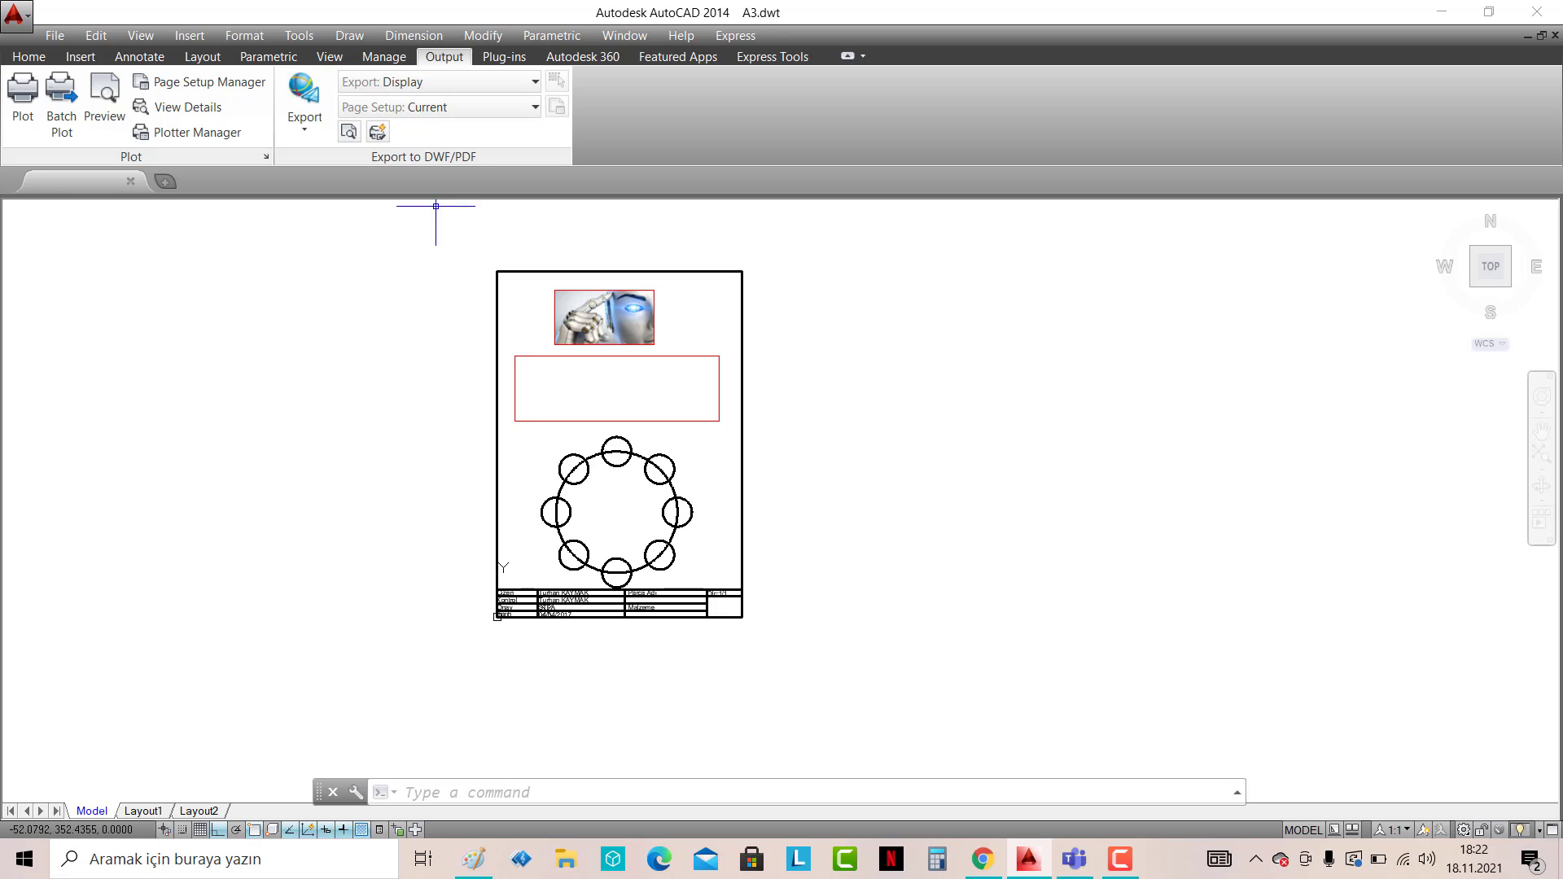
click(23, 103)
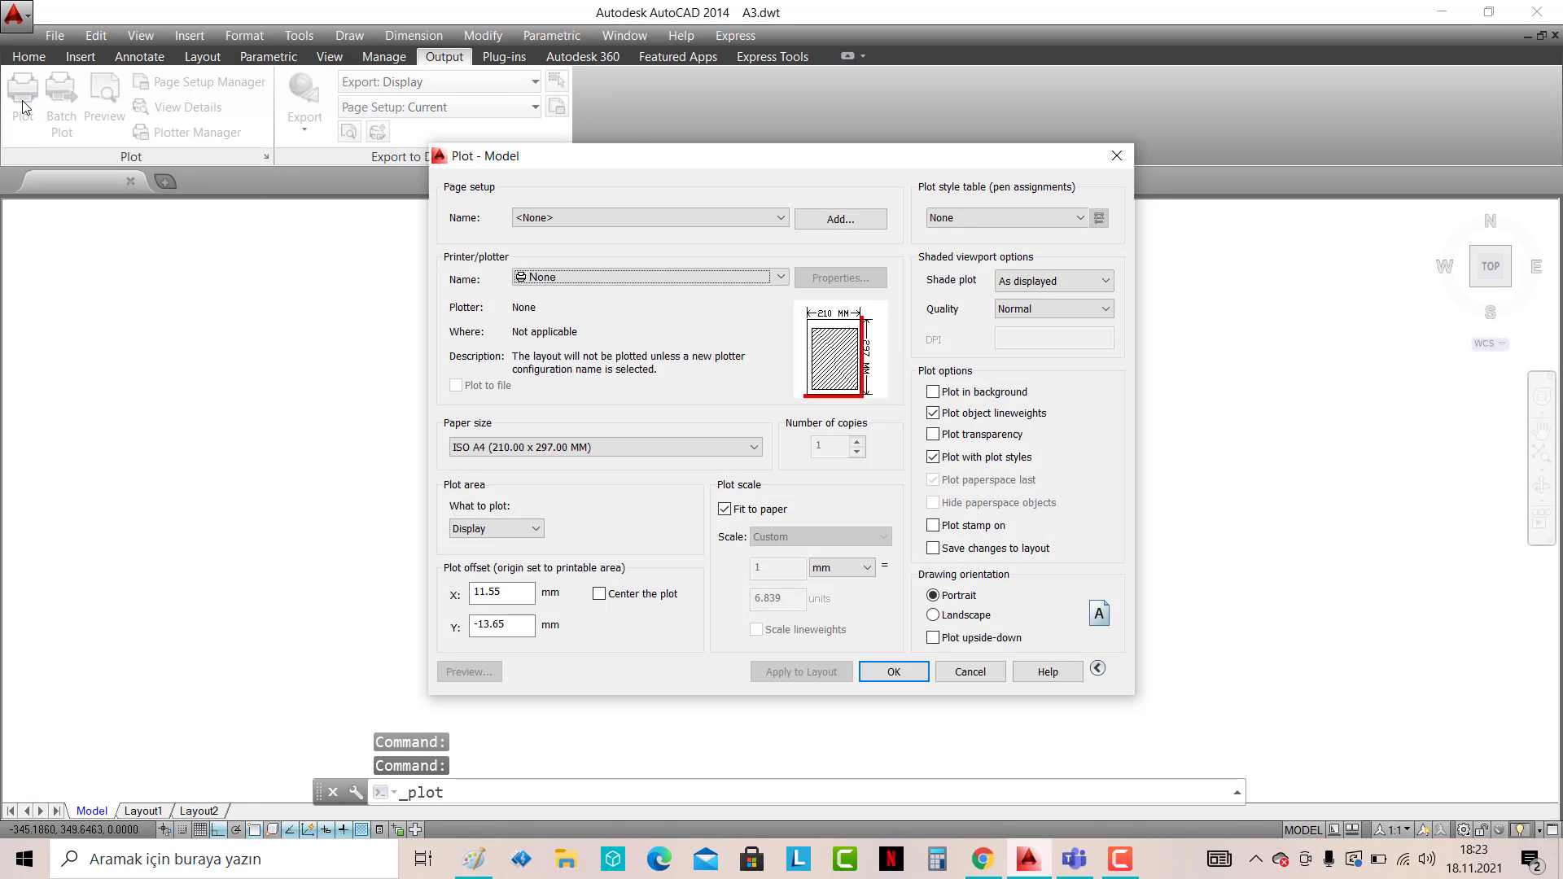
click(1118, 156)
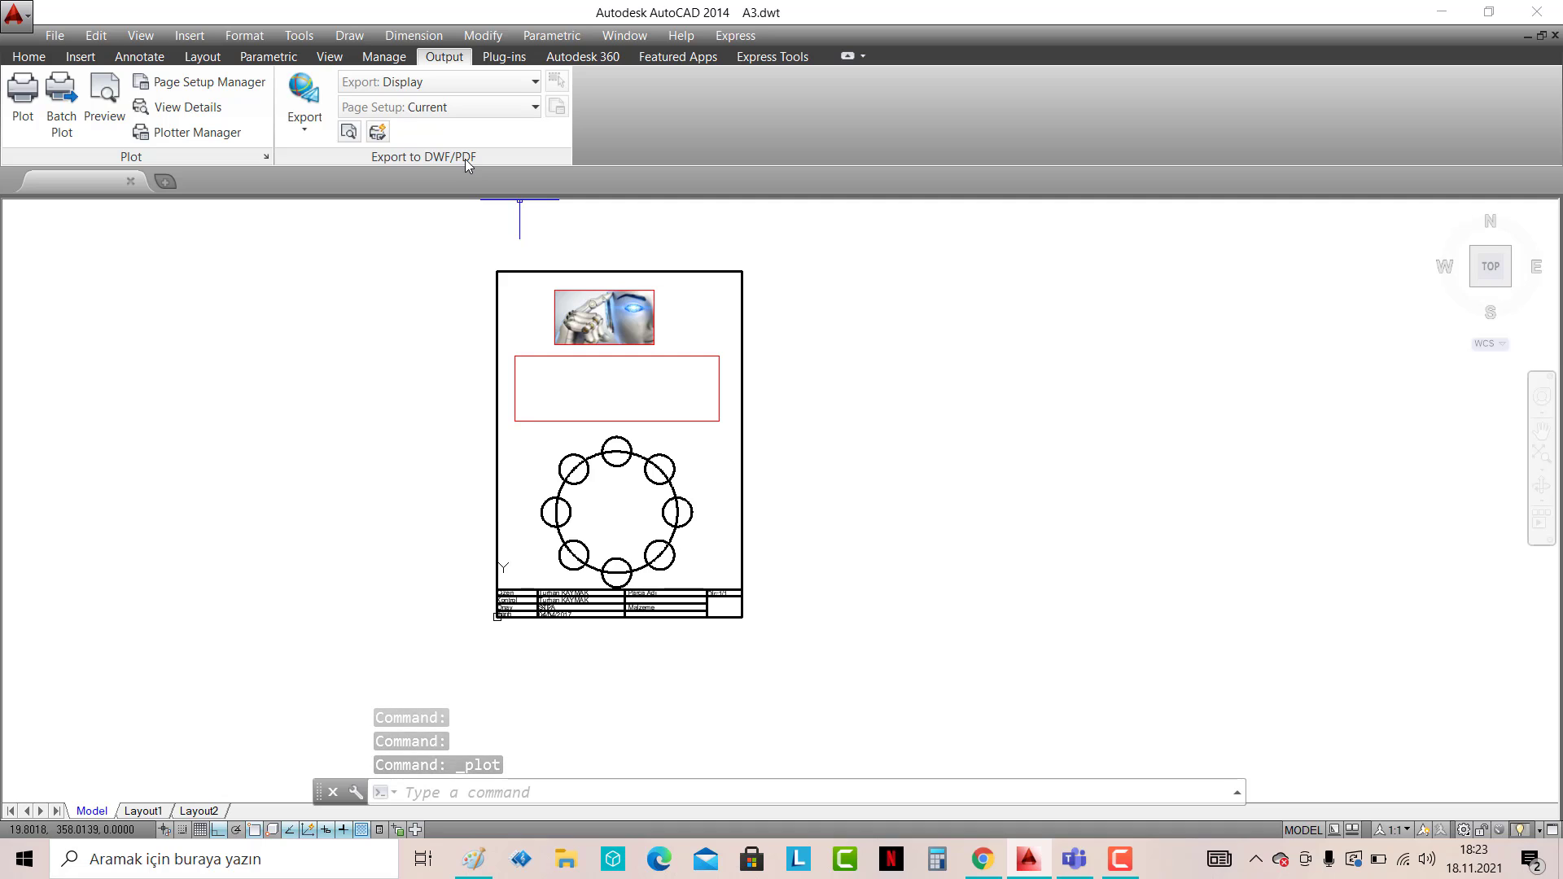
click(307, 133)
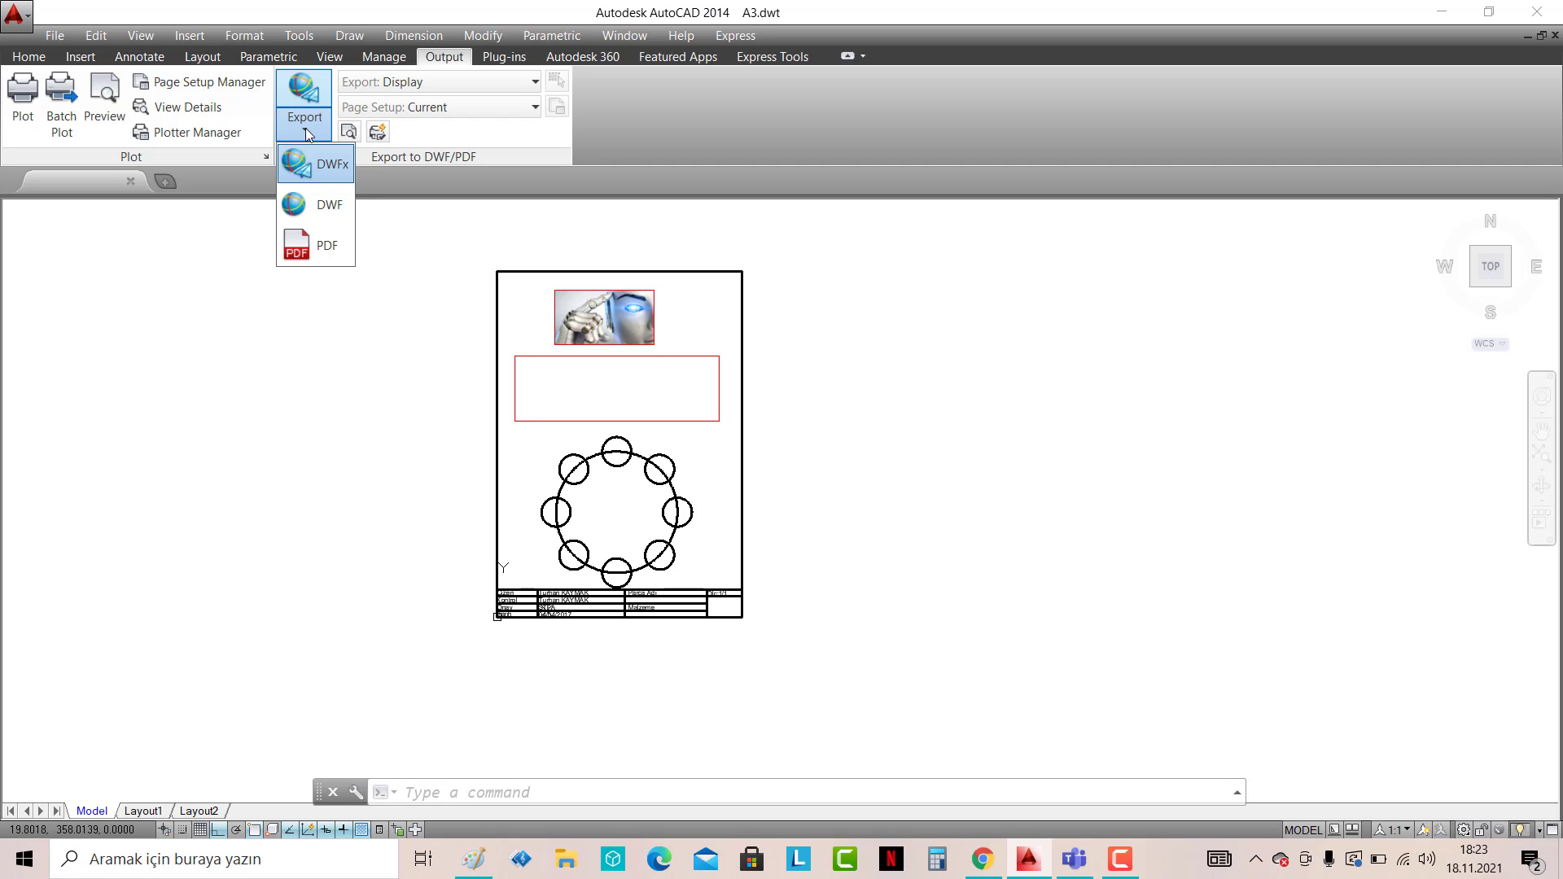
click(299, 313)
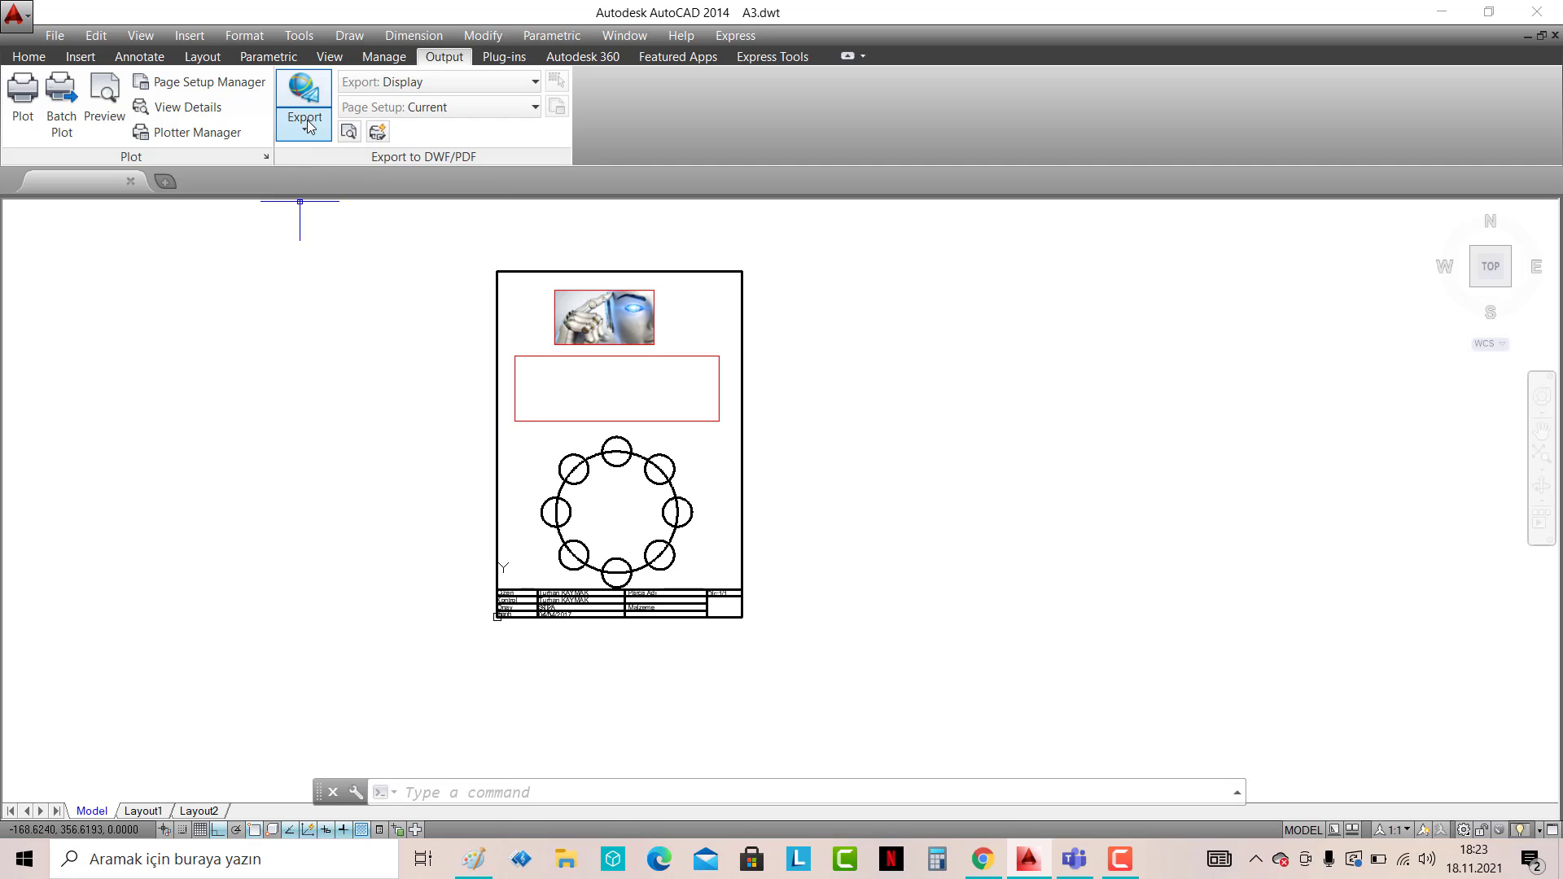
- Choose DWG To PDF.pc3 as the printer in the Plot dialog
click(23, 94)
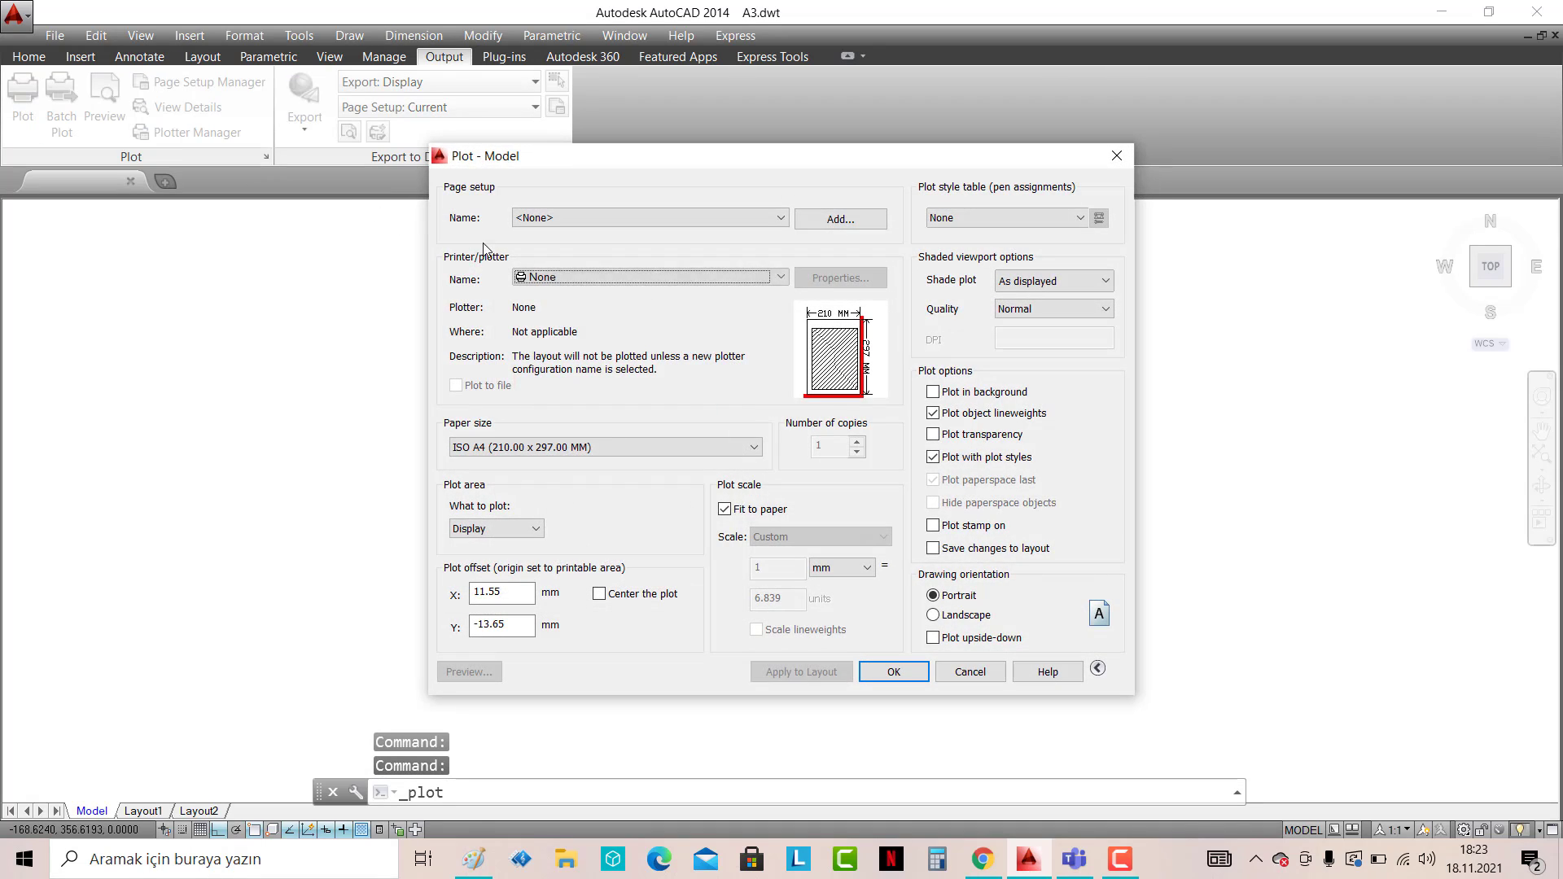
click(760, 277)
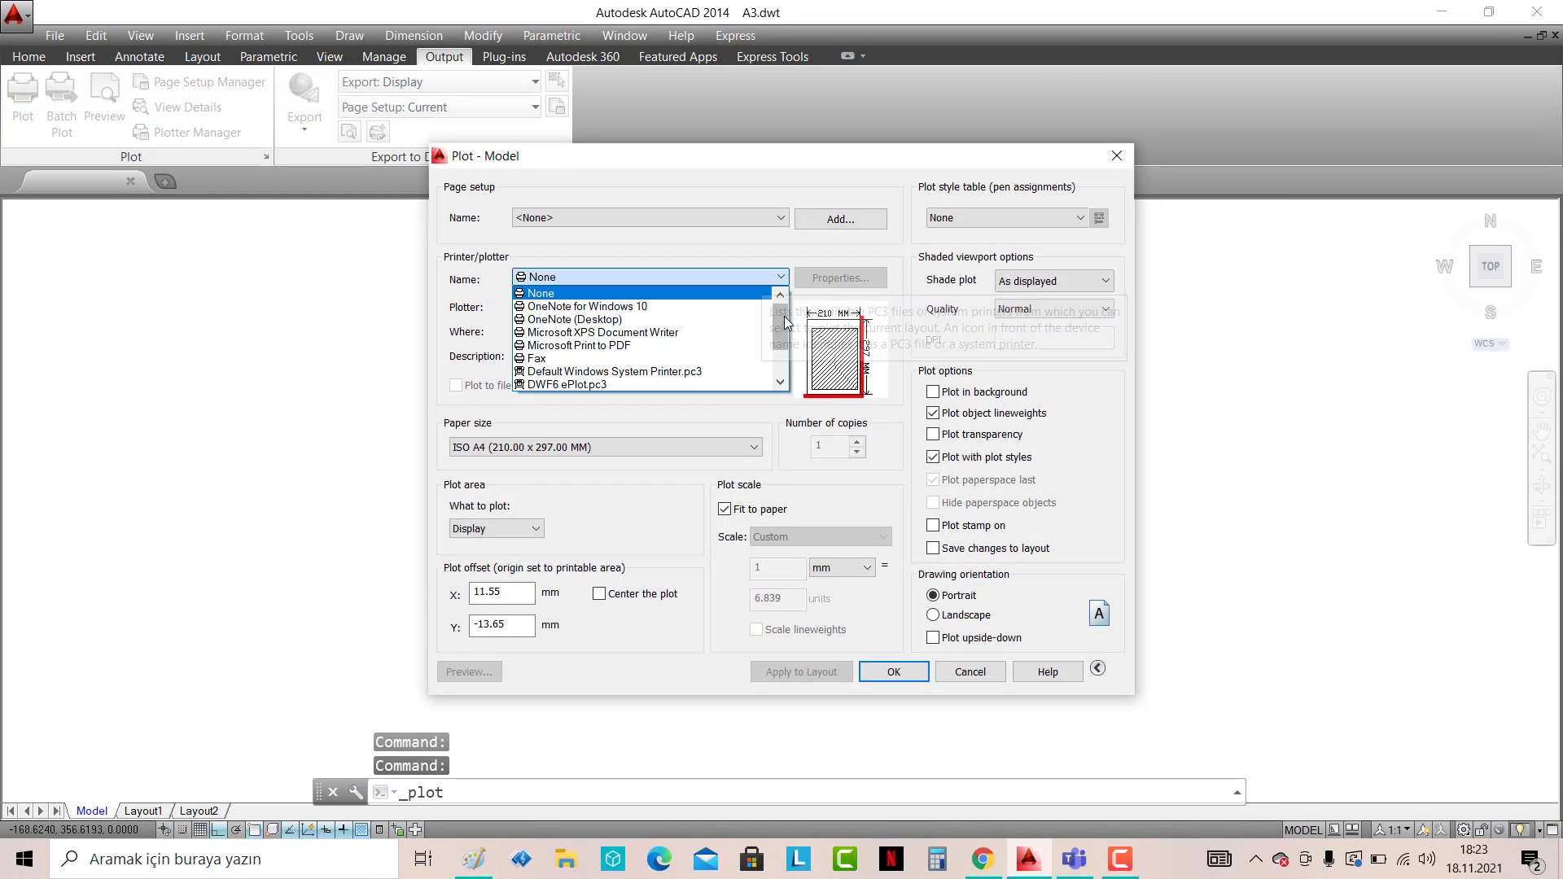
scroll(784, 316, down, 1)
scroll(778, 350, down, 1)
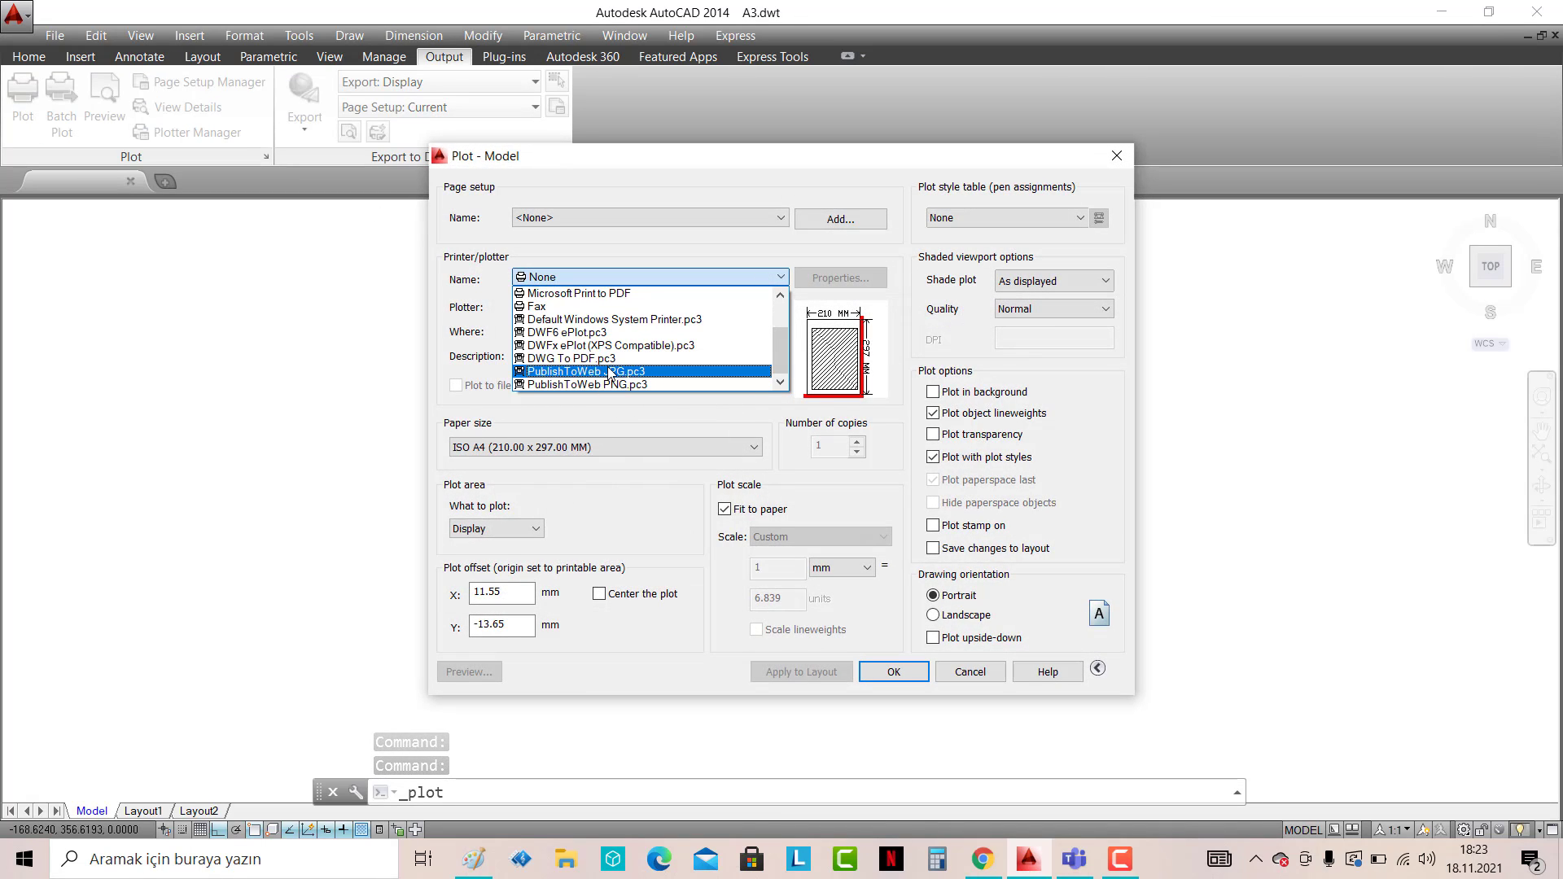
click(586, 358)
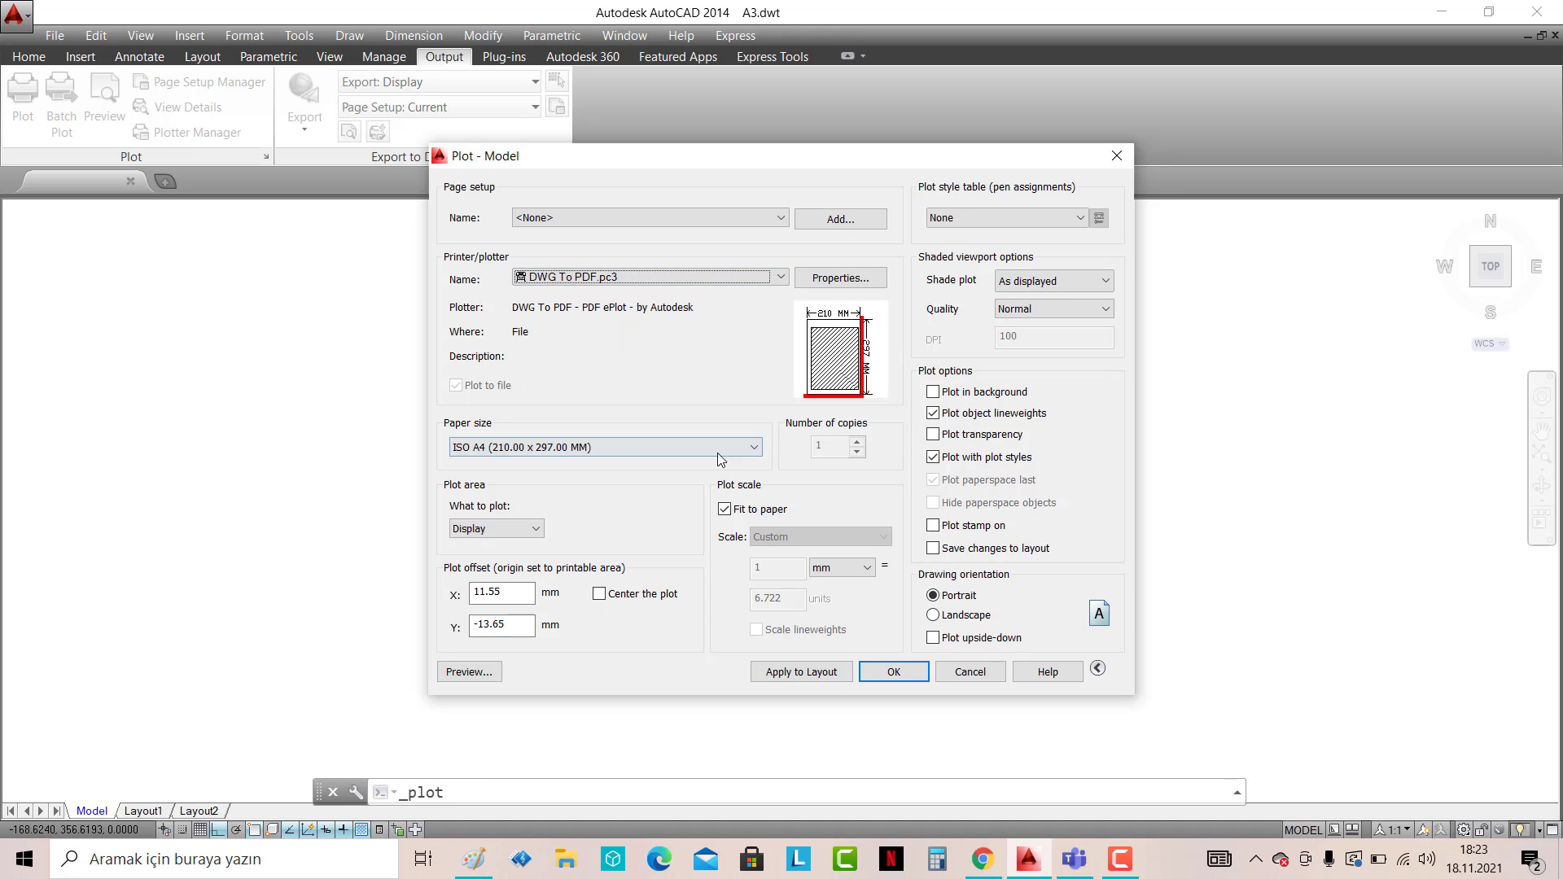
- Plot a window around the title-block frame, centred on the sheet, and preview it
click(497, 529)
click(492, 589)
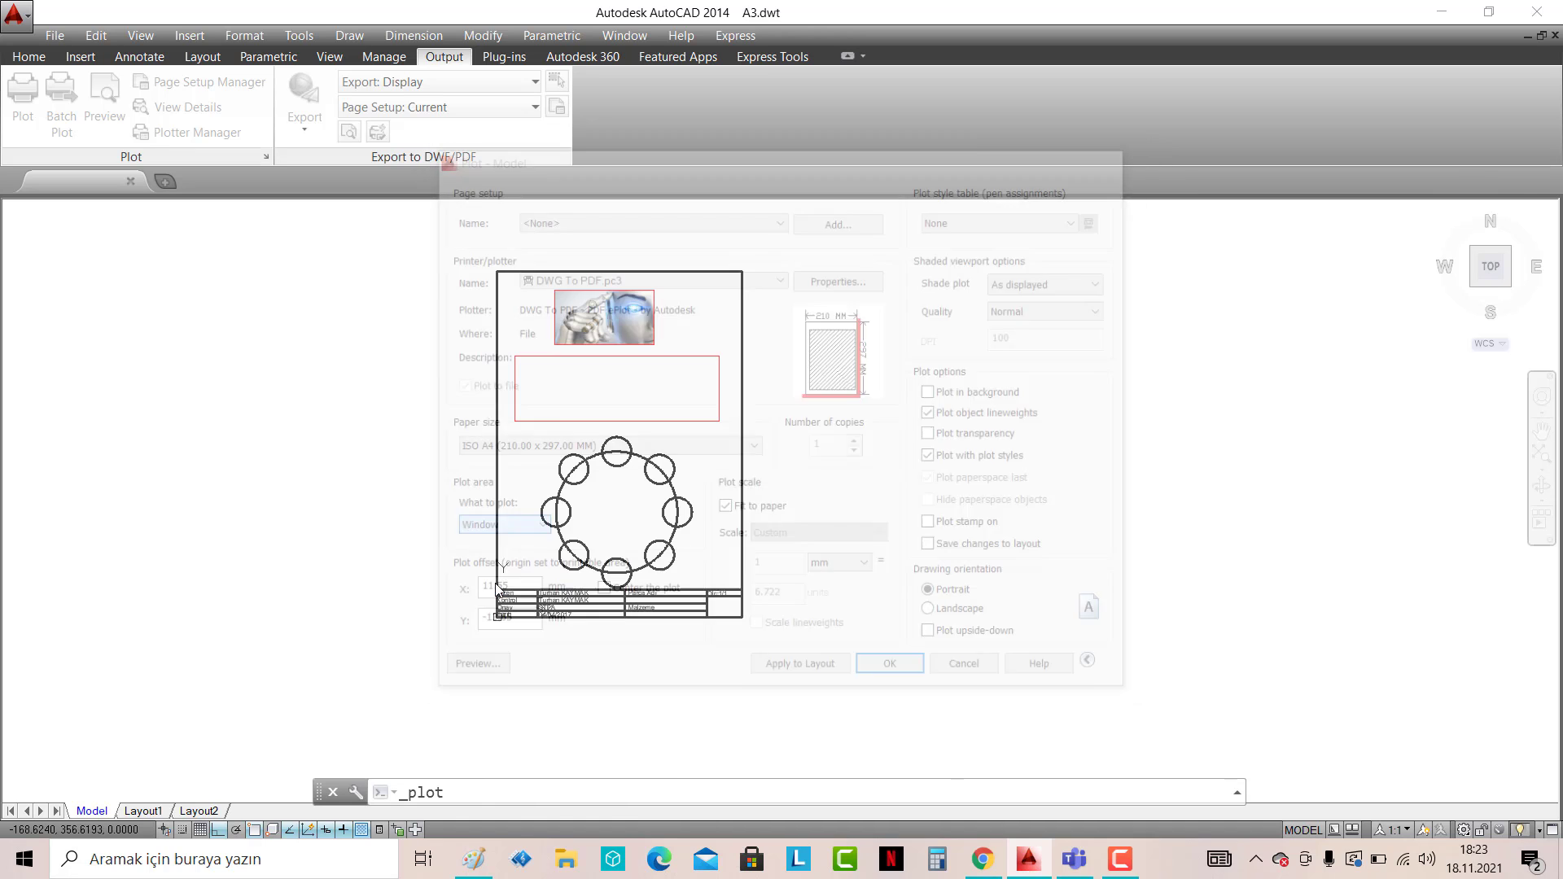
click(496, 271)
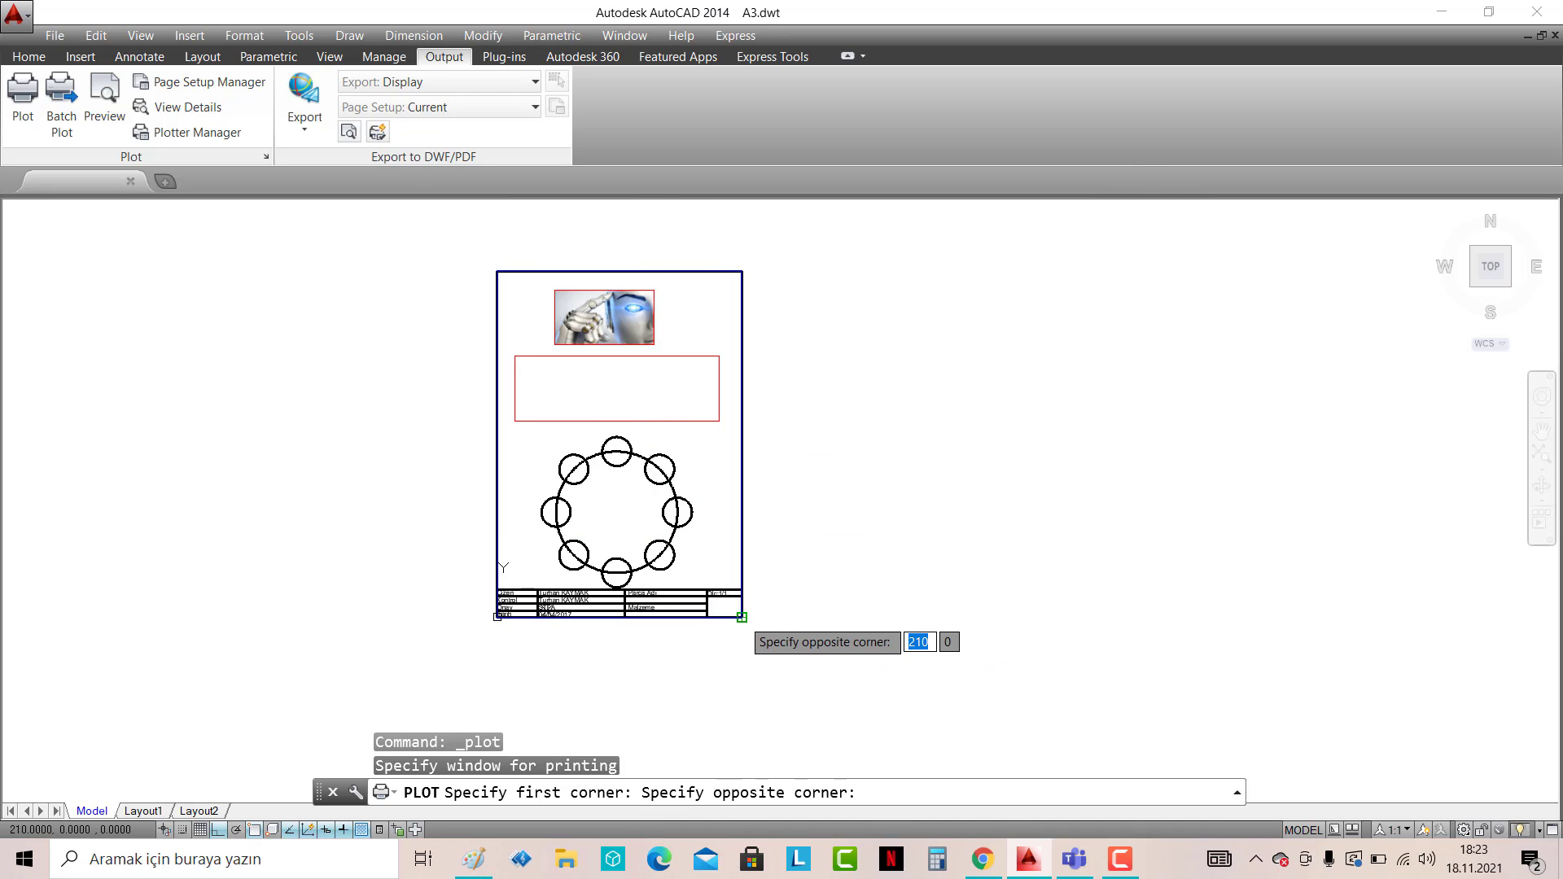
click(742, 618)
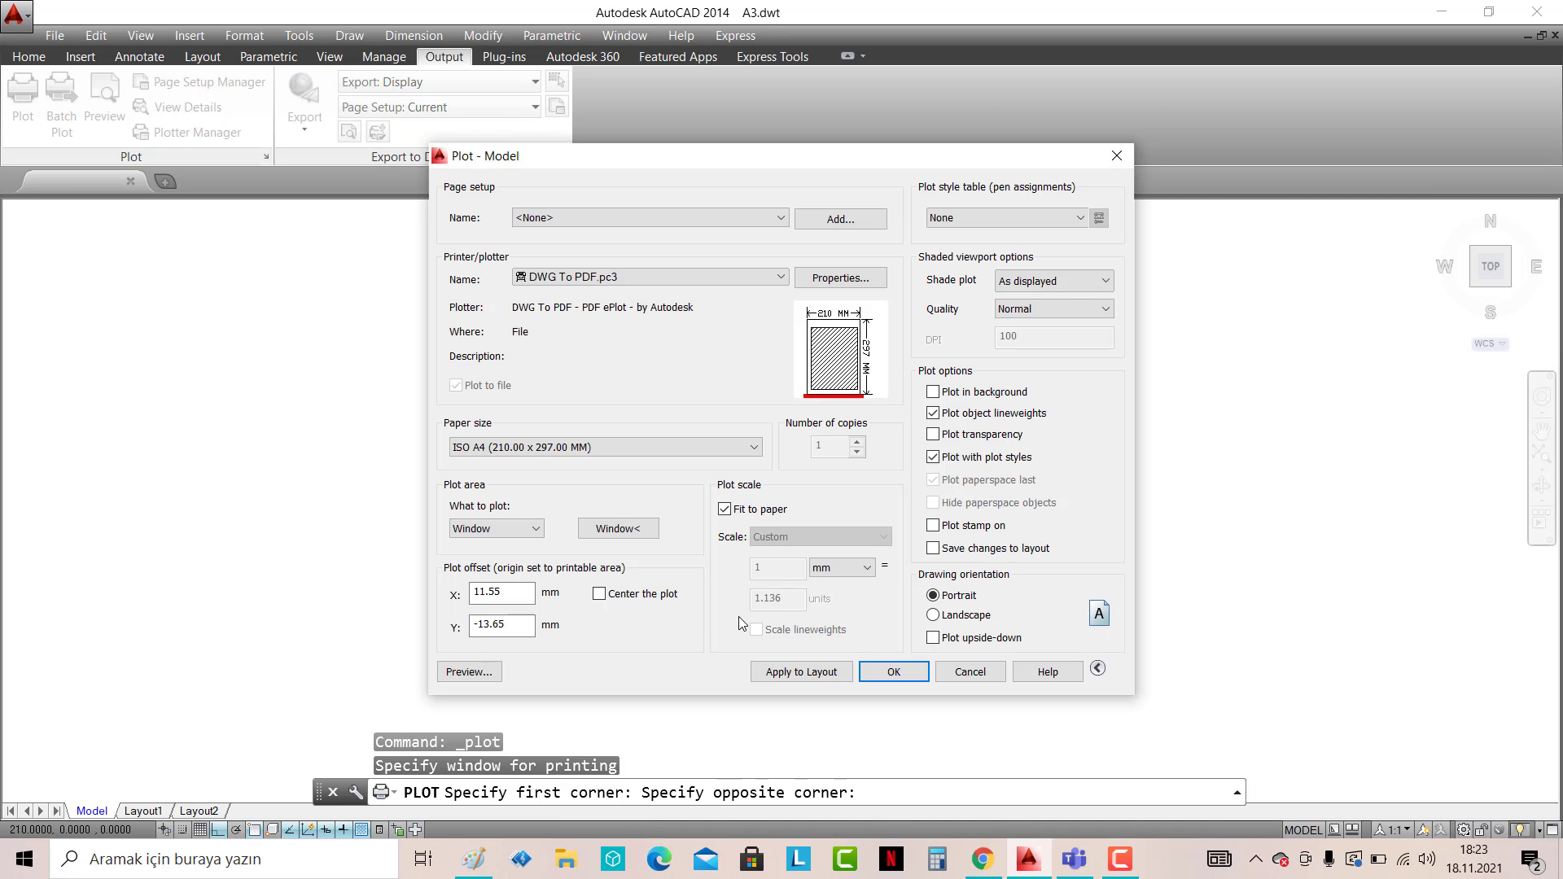
click(601, 595)
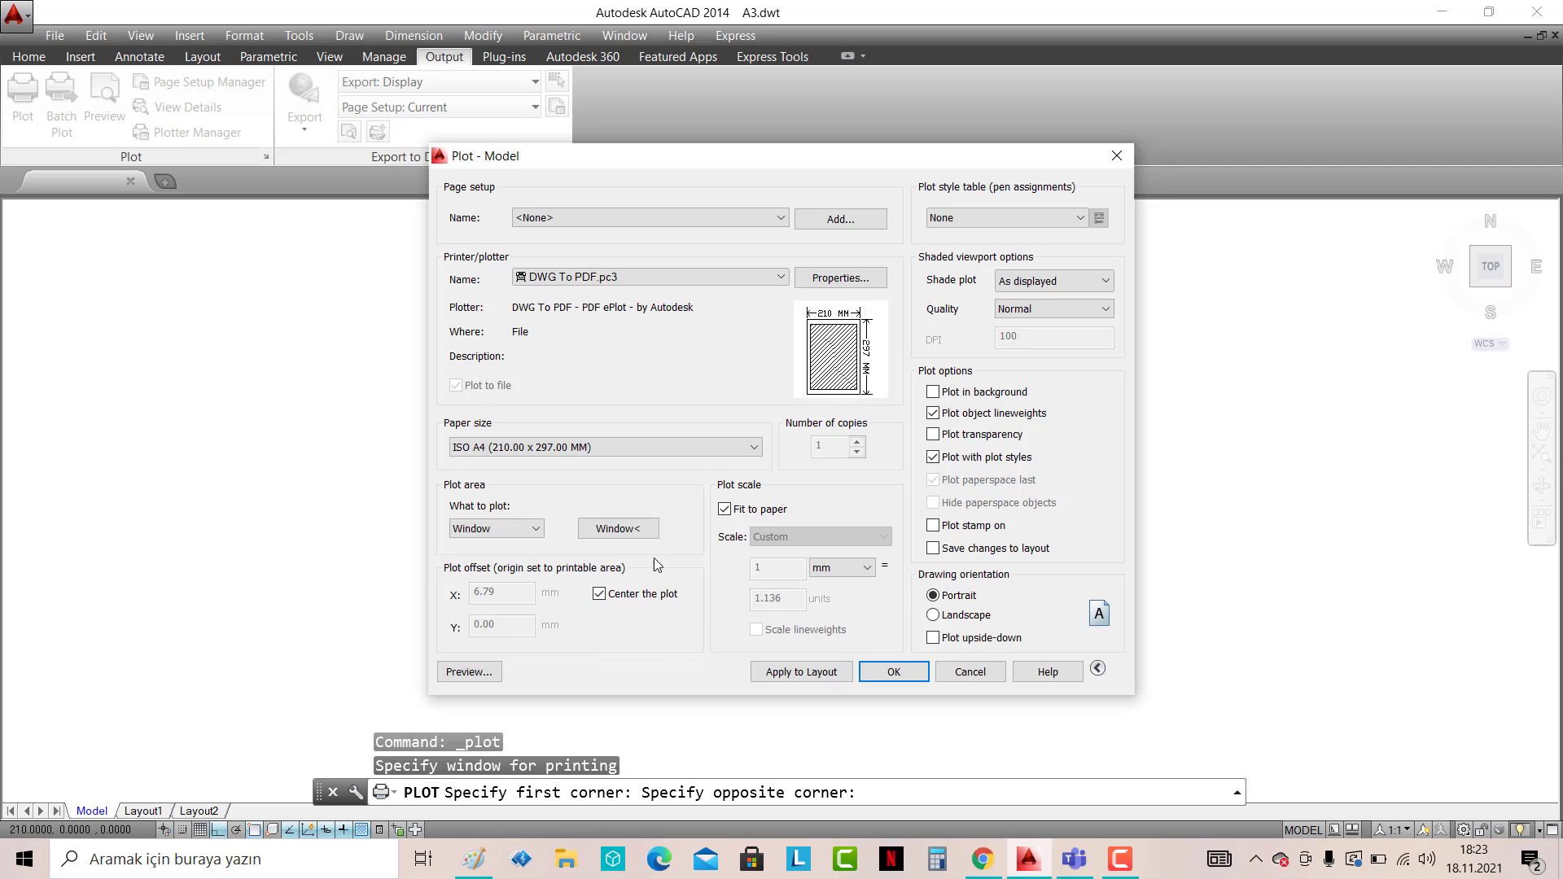
click(475, 679)
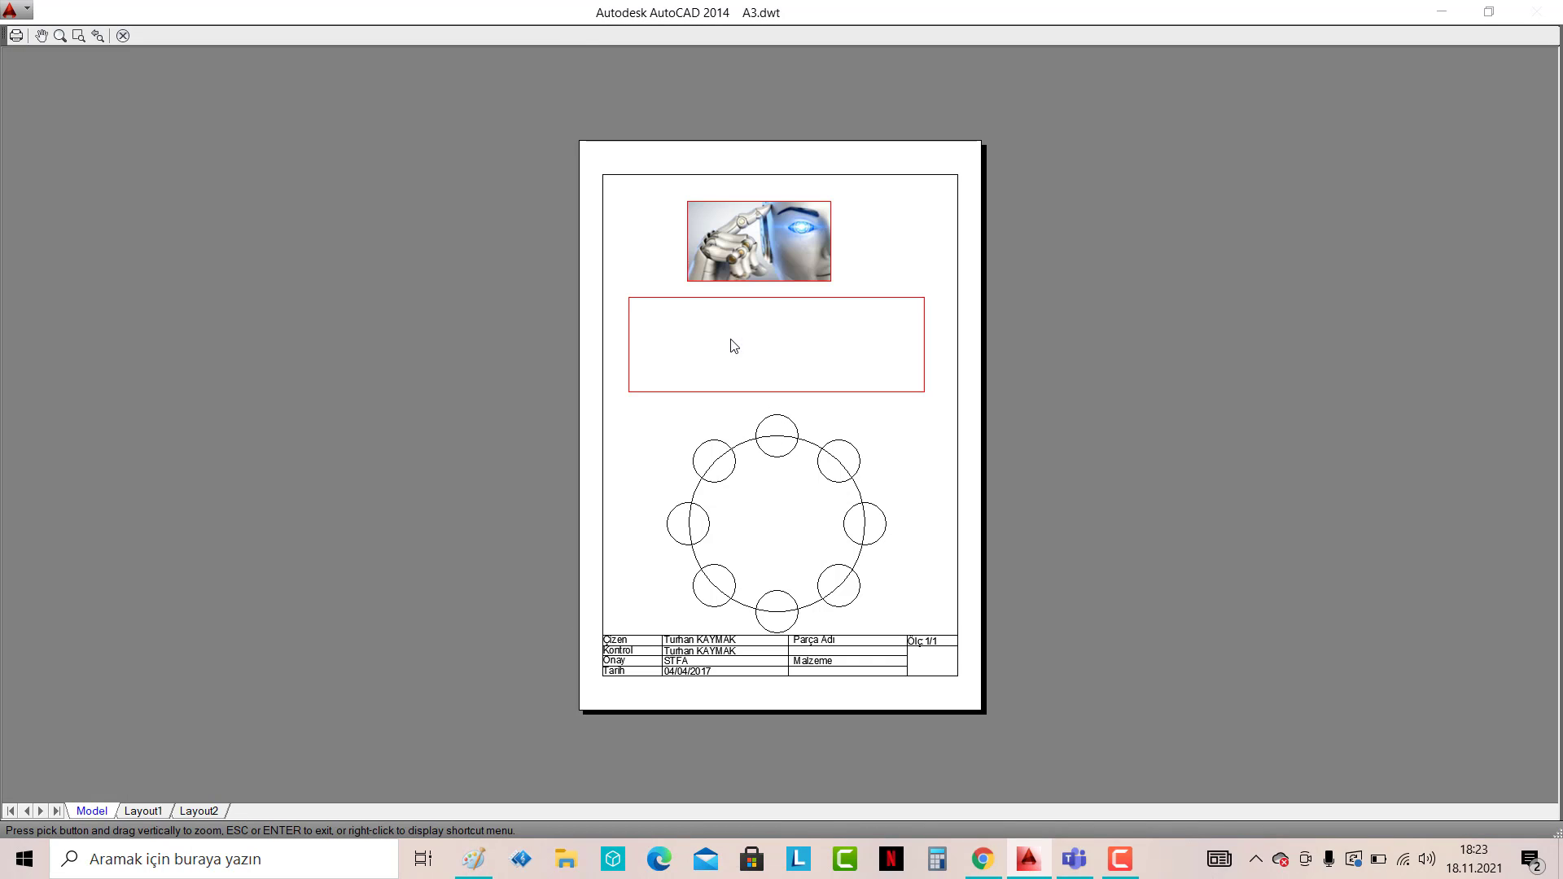
- Exit the preview and plot the sheet to DNM1.pdf on the desktop
right_click(734, 346)
click(755, 351)
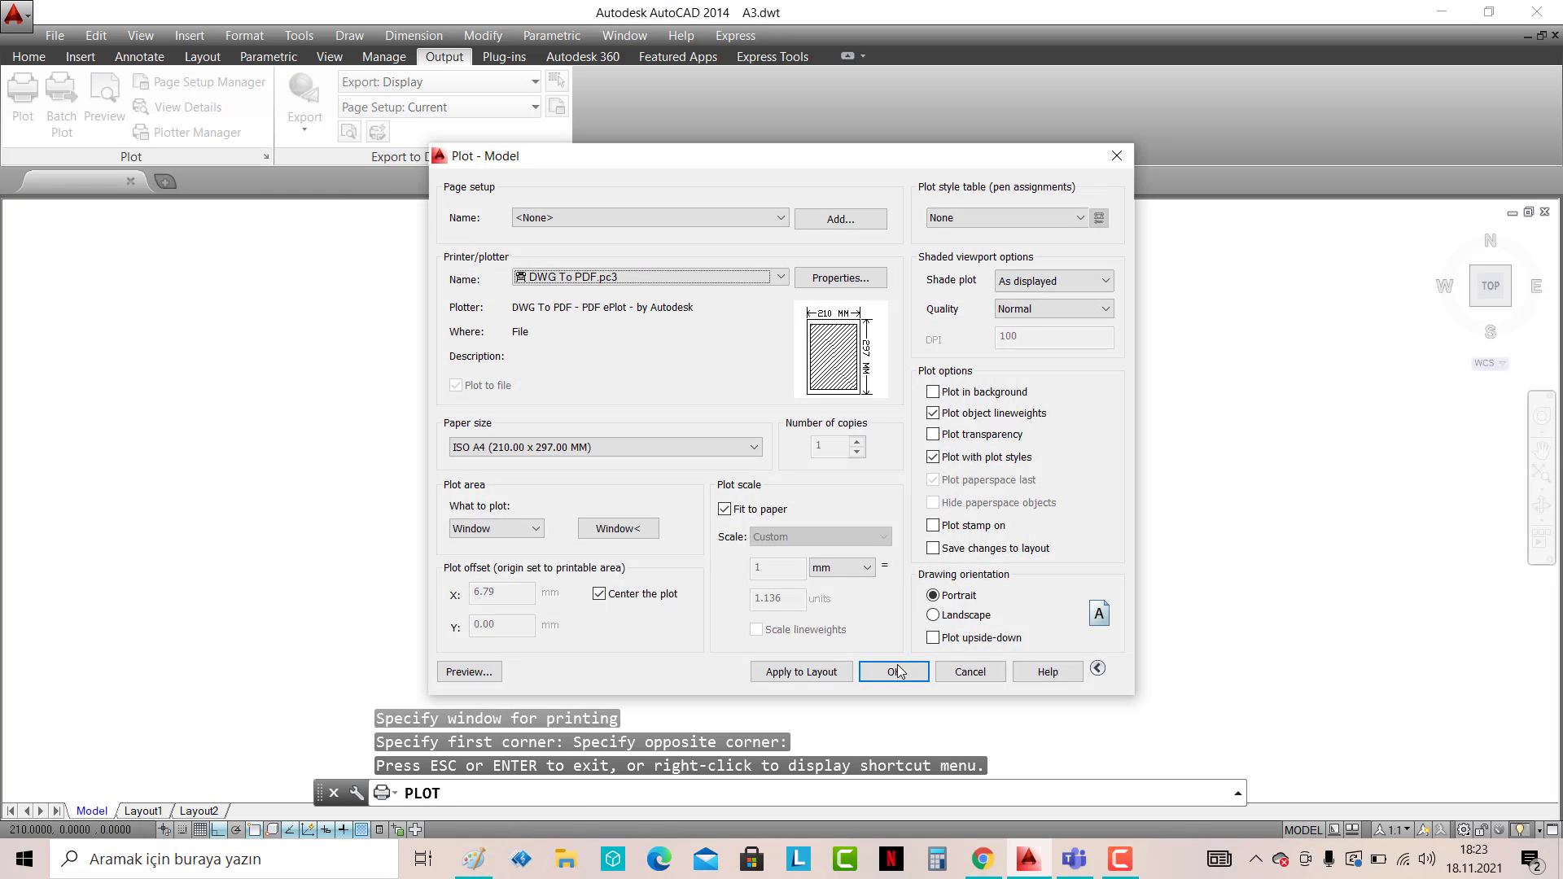
click(898, 672)
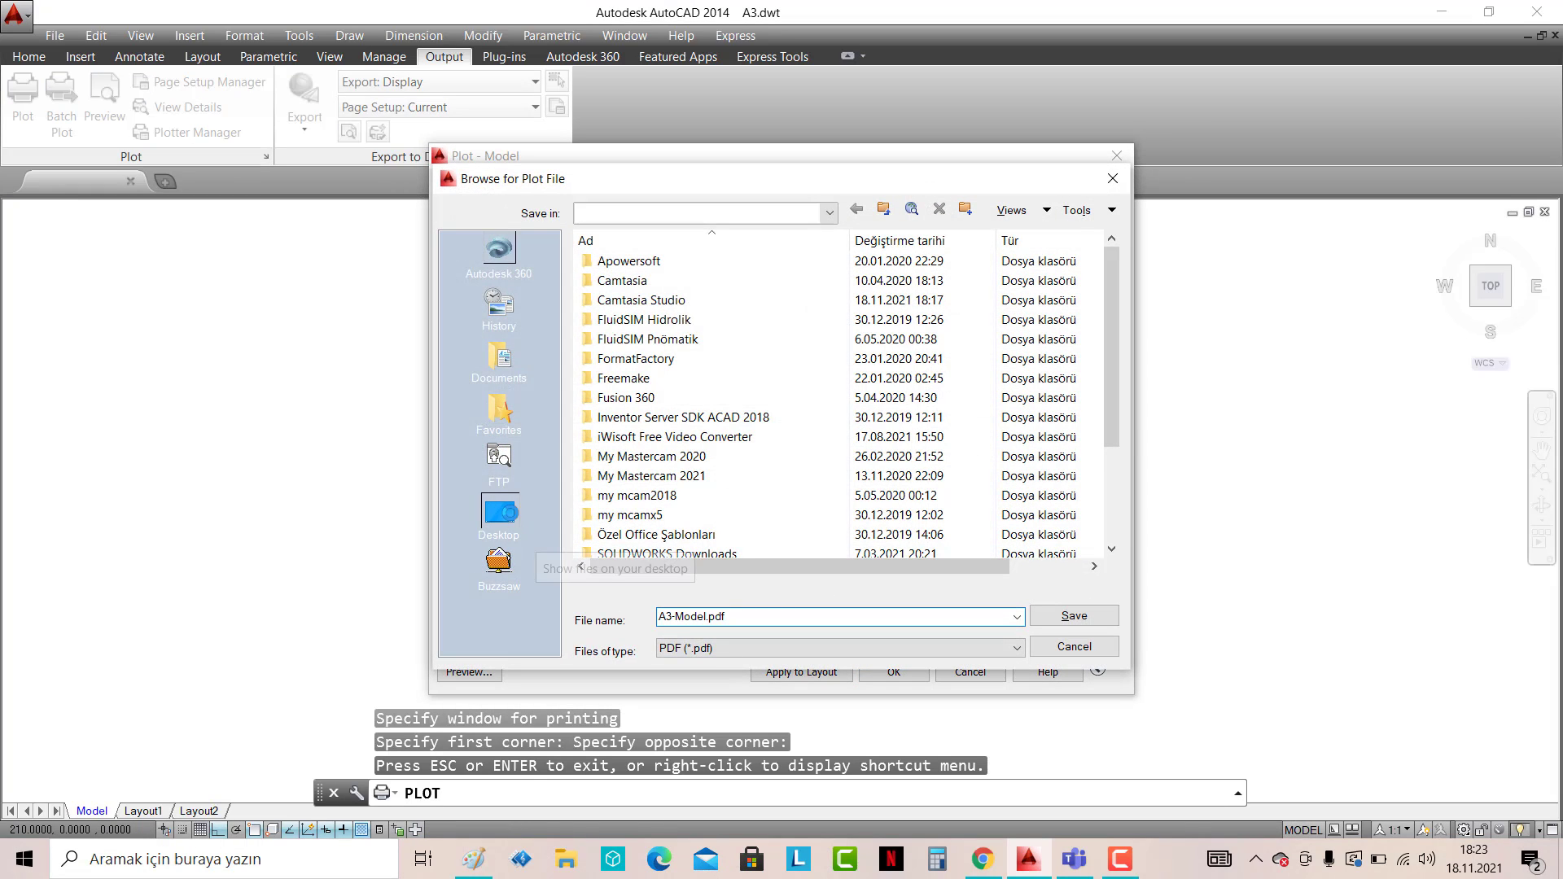
double_click(744, 618)
text(DNM1)
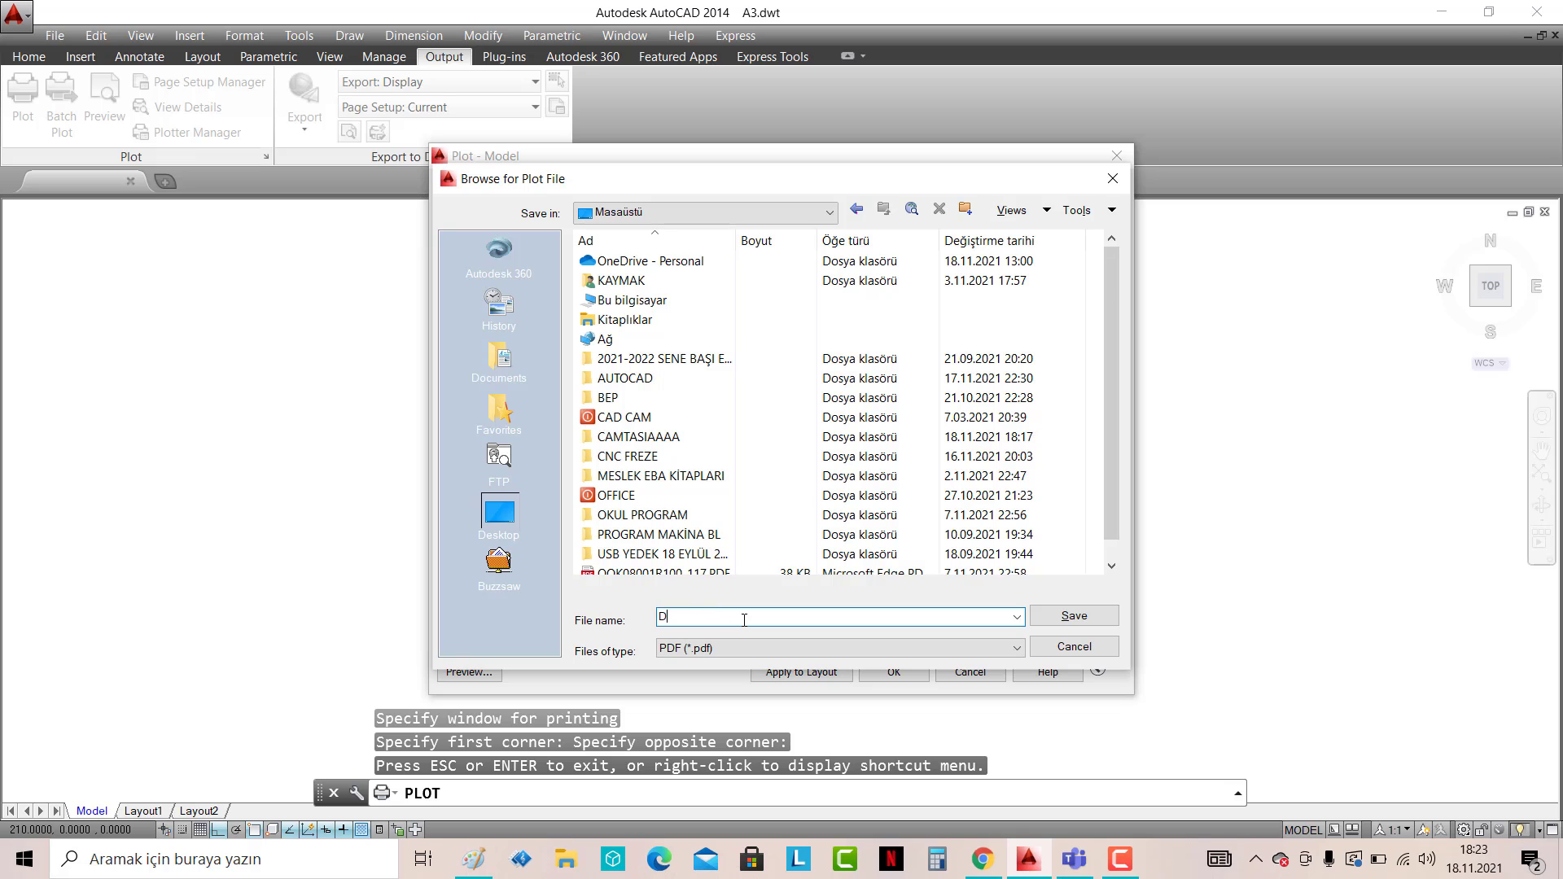
click(1068, 616)
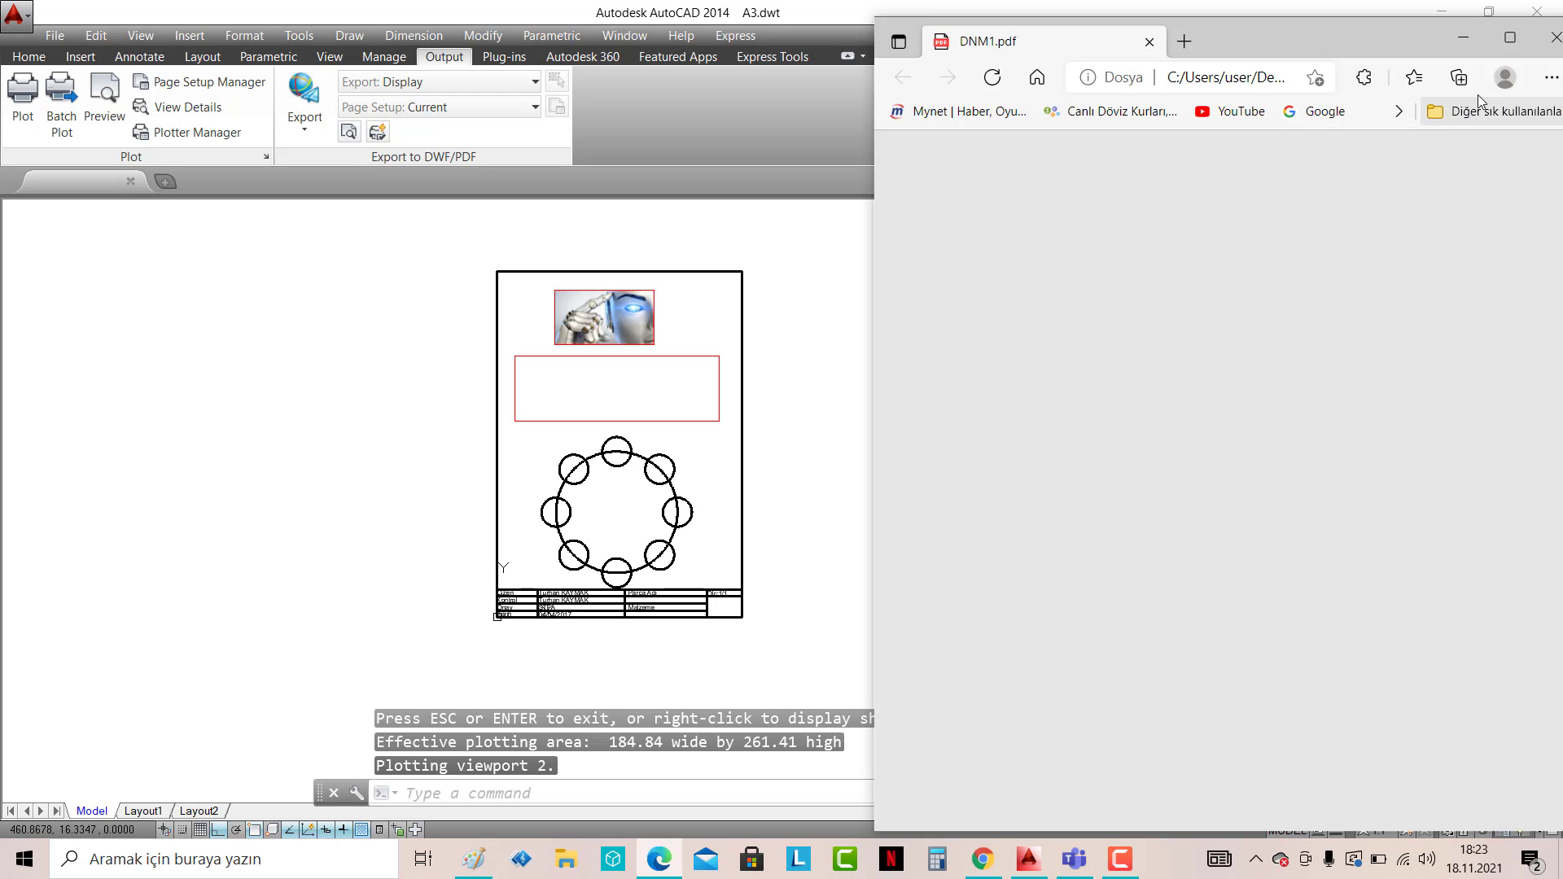
- Maximize and scroll through DNM1.pdf in Edge, then close the viewer
click(1509, 47)
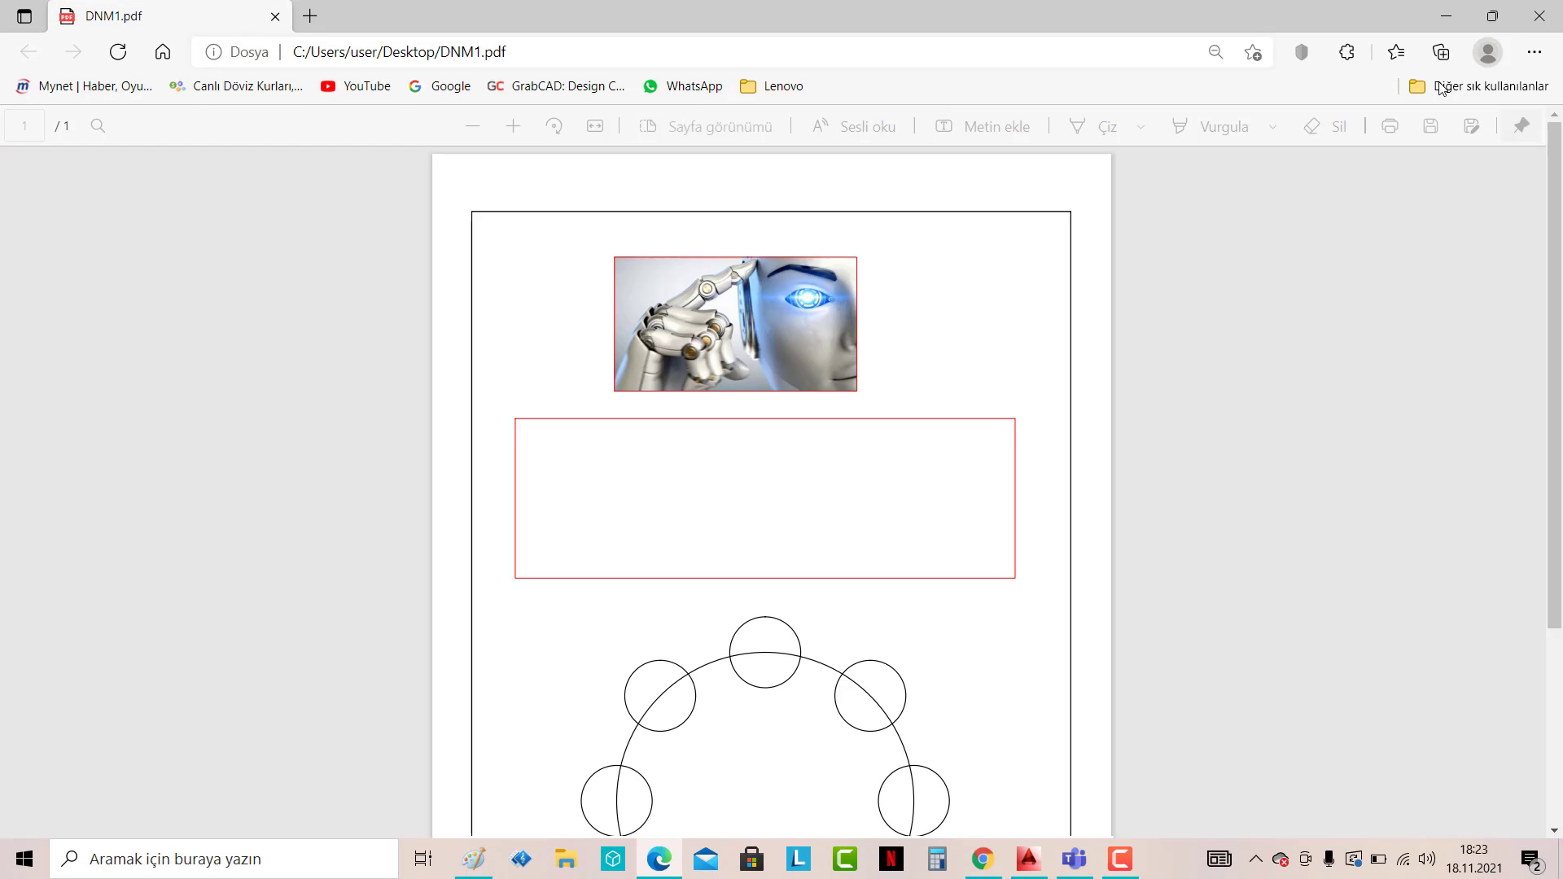
scroll(1117, 388, down, 3)
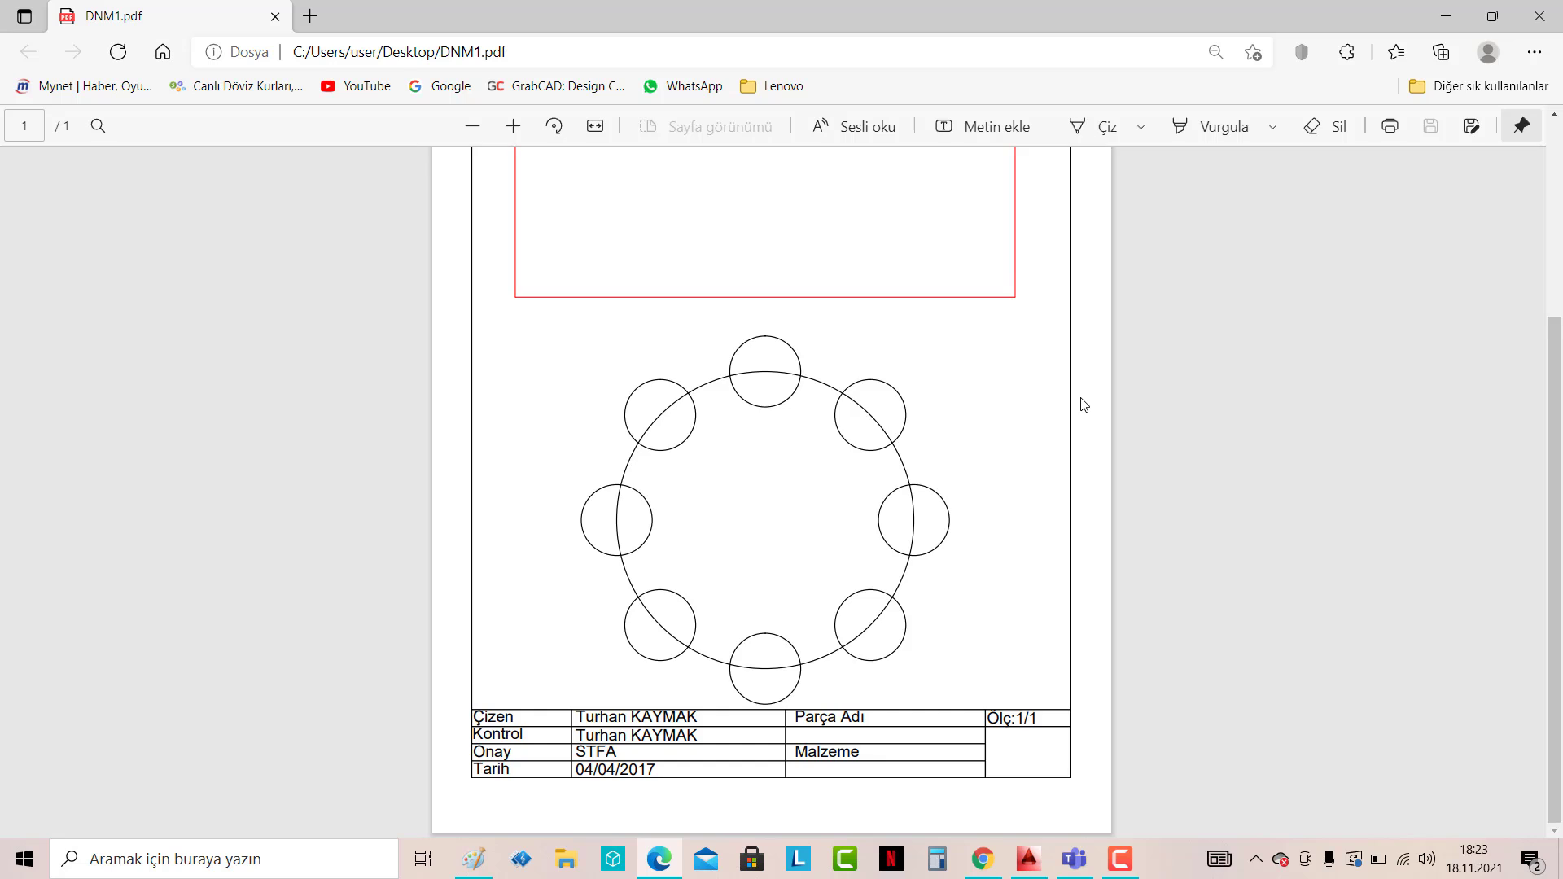
scroll(1083, 405, up, 3)
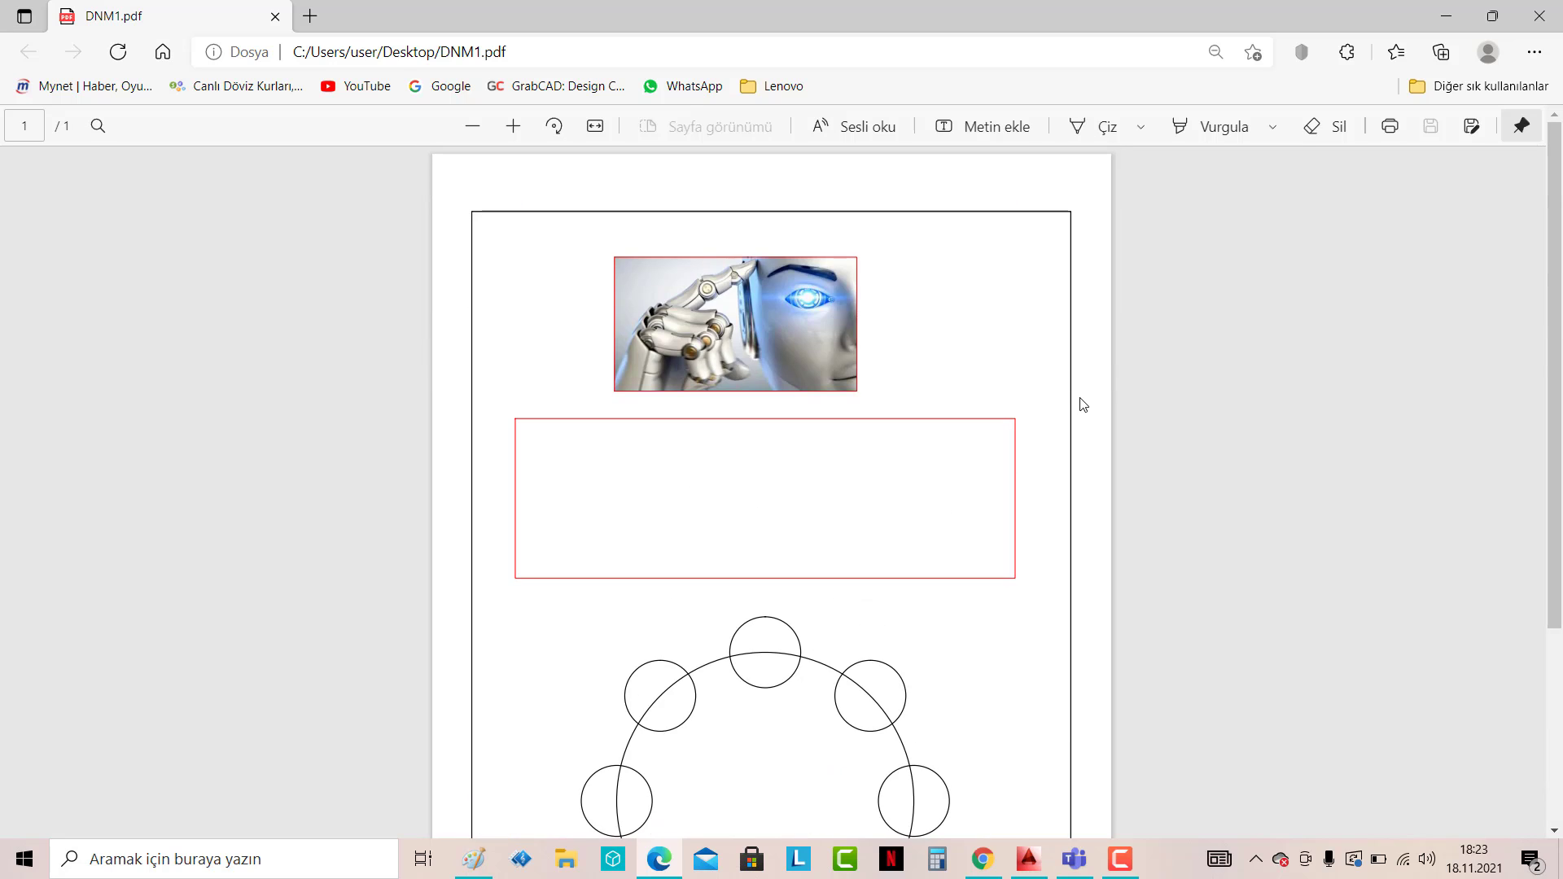
click(1542, 22)
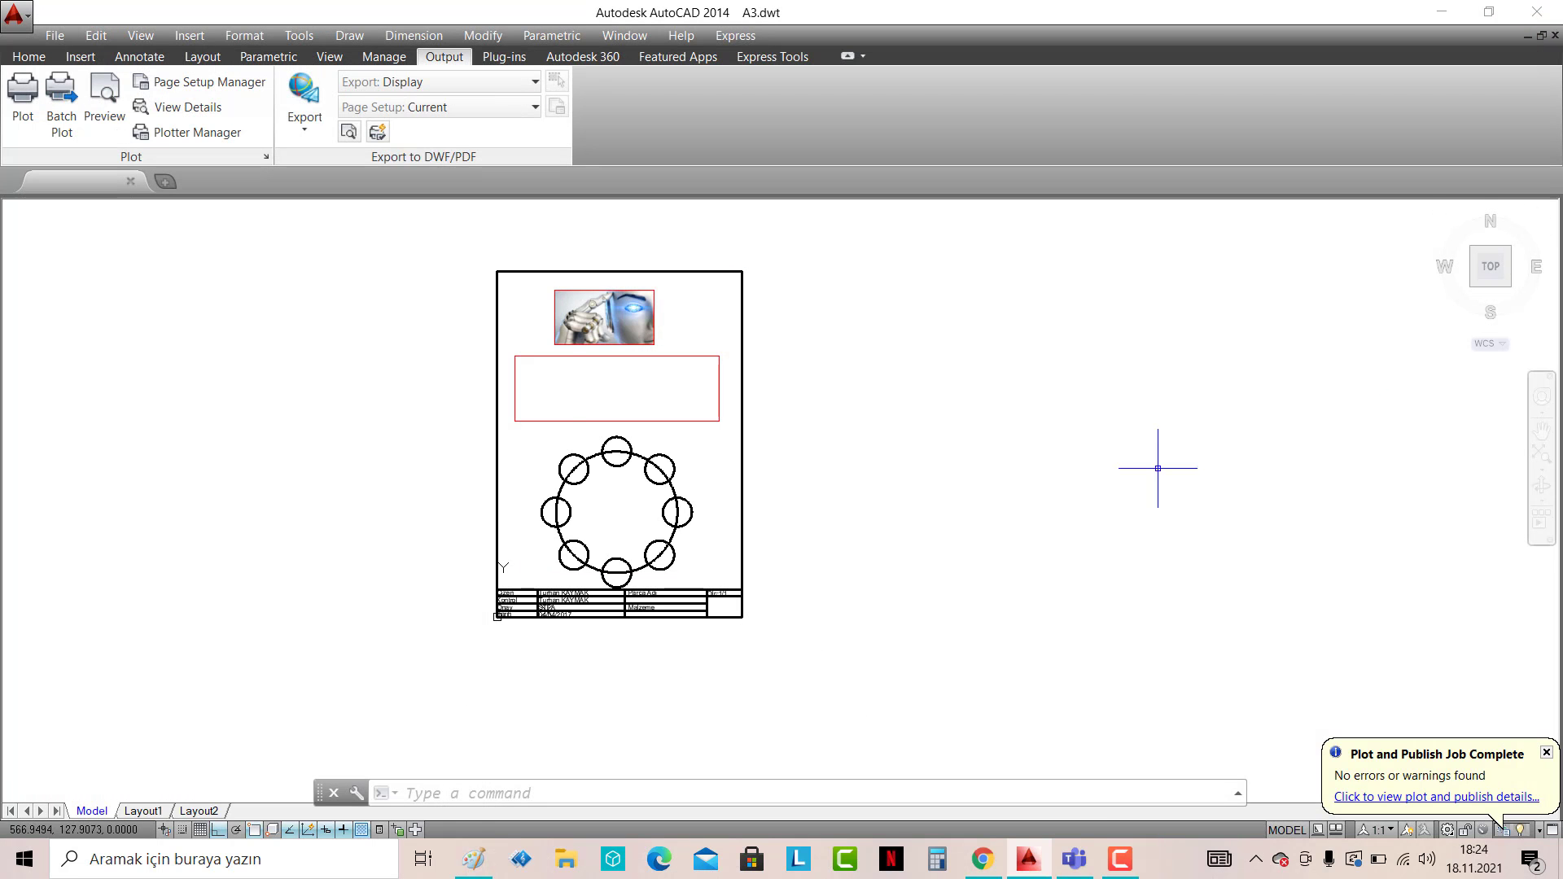
- Export the drawing via Export > PDF as DNM2.pdf to the desktop
click(300, 137)
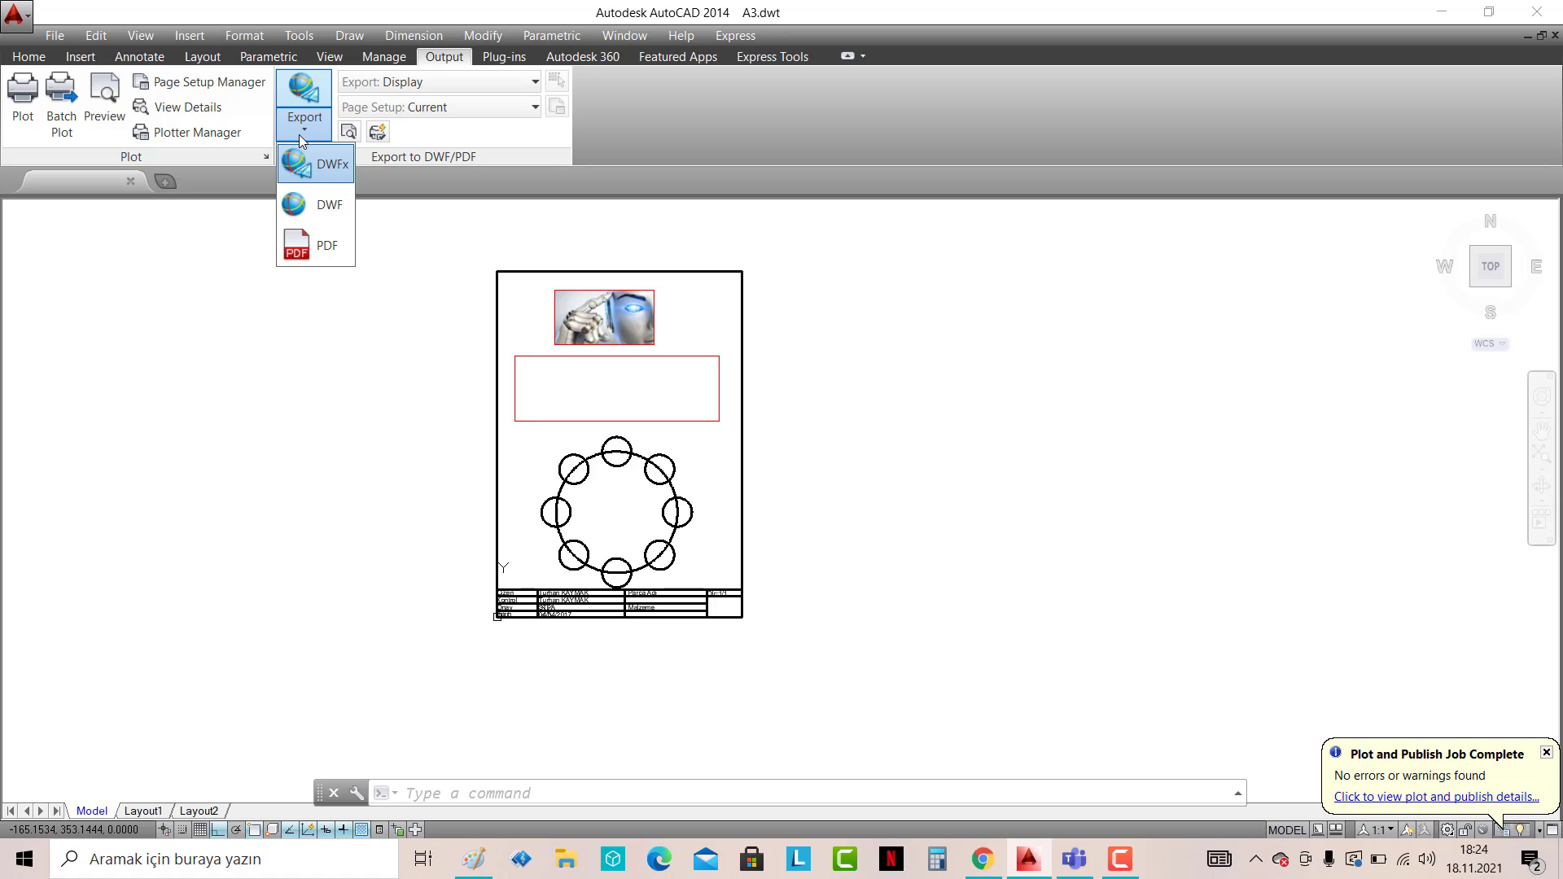
click(309, 257)
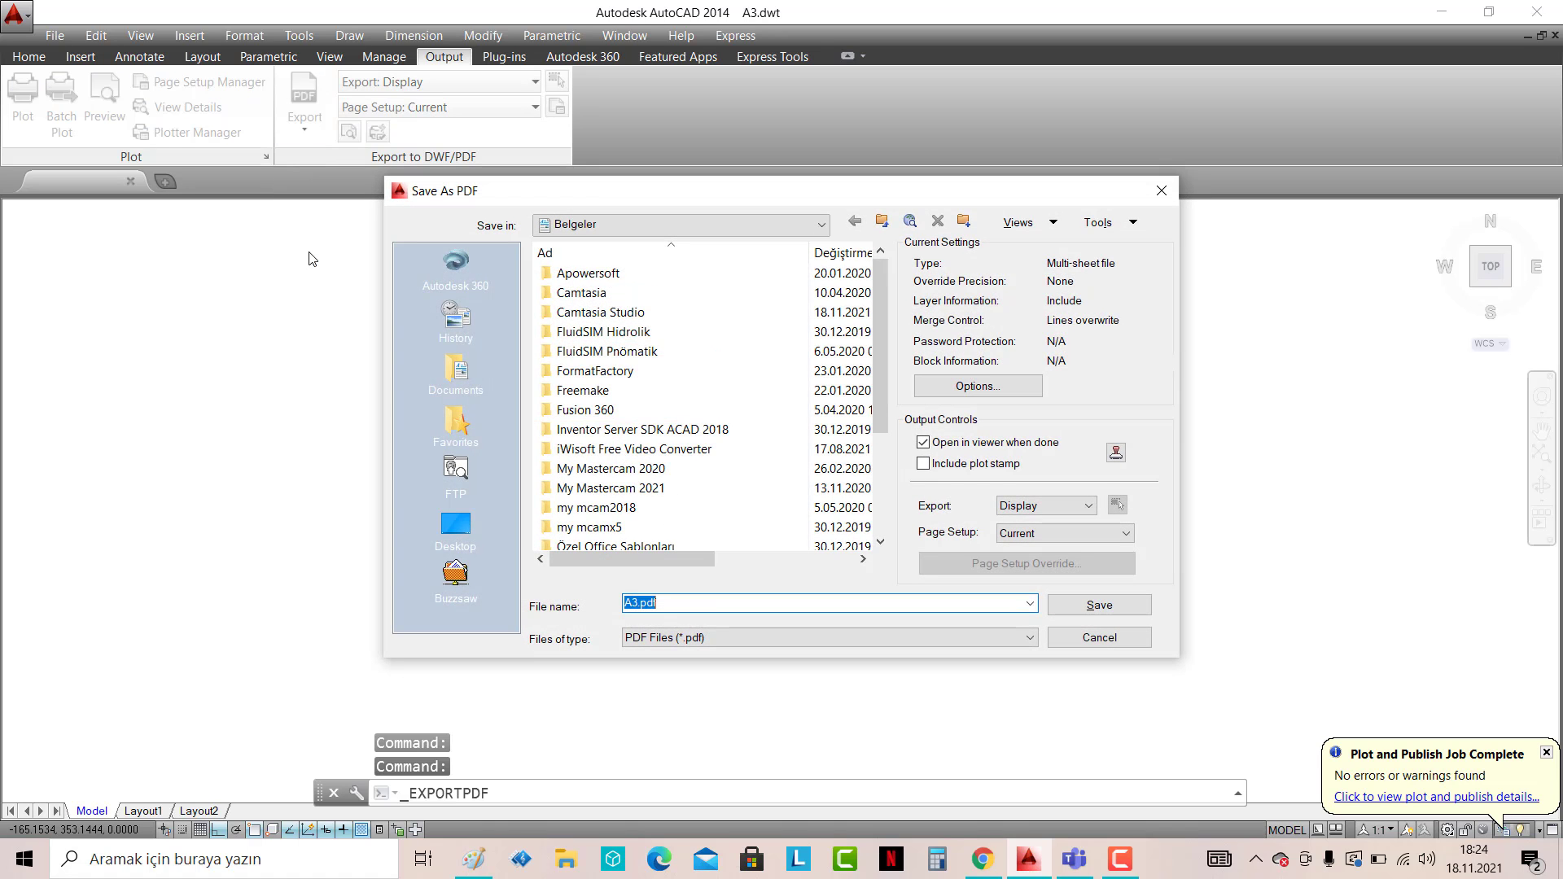
click(456, 525)
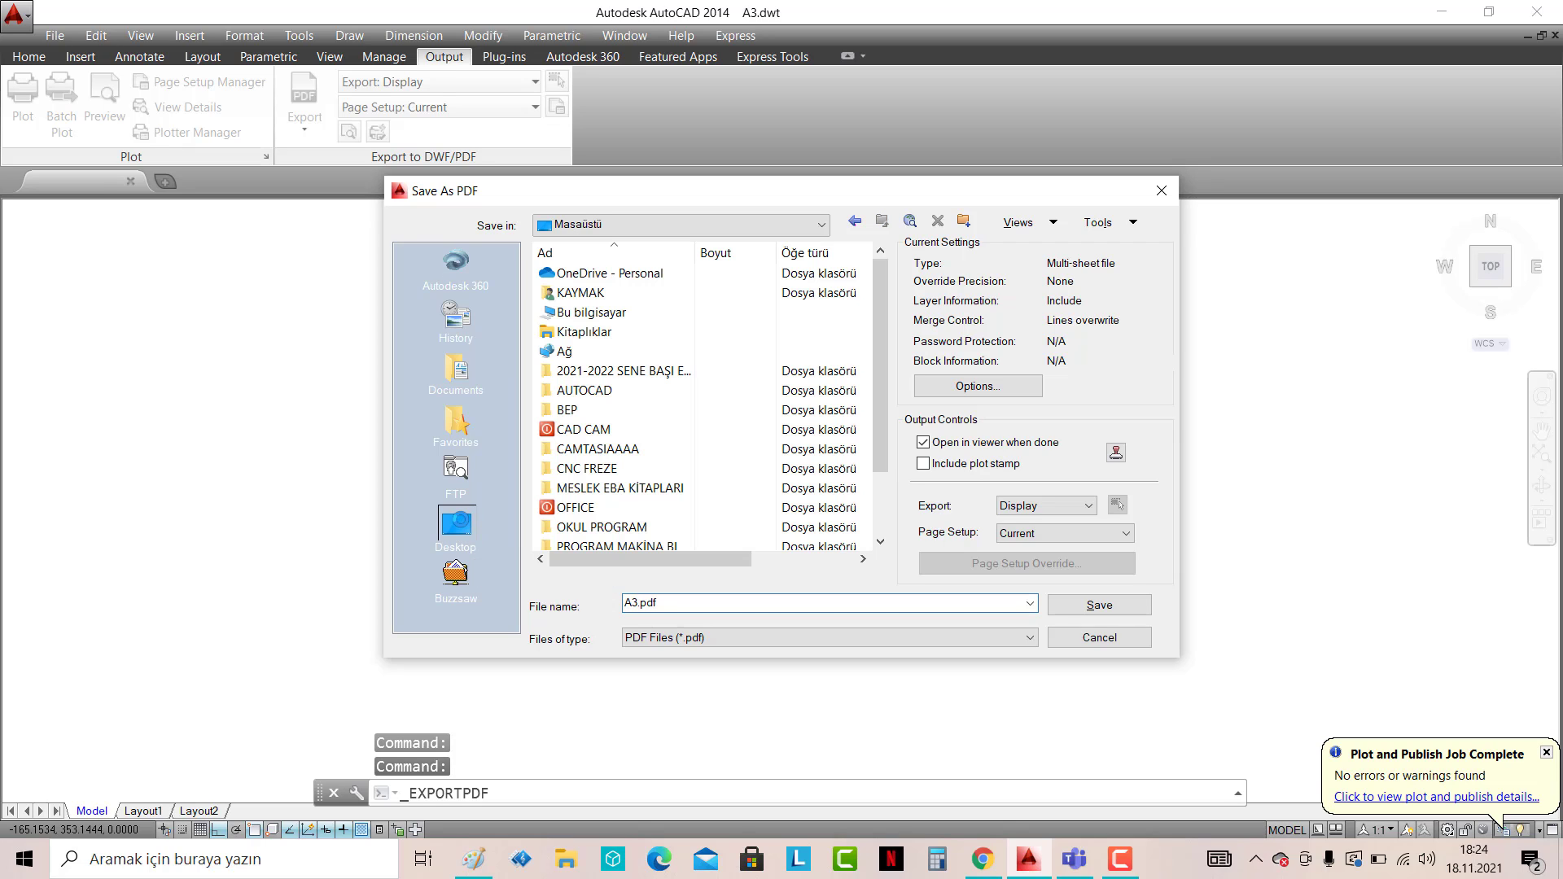
click(687, 604)
double_click(688, 604)
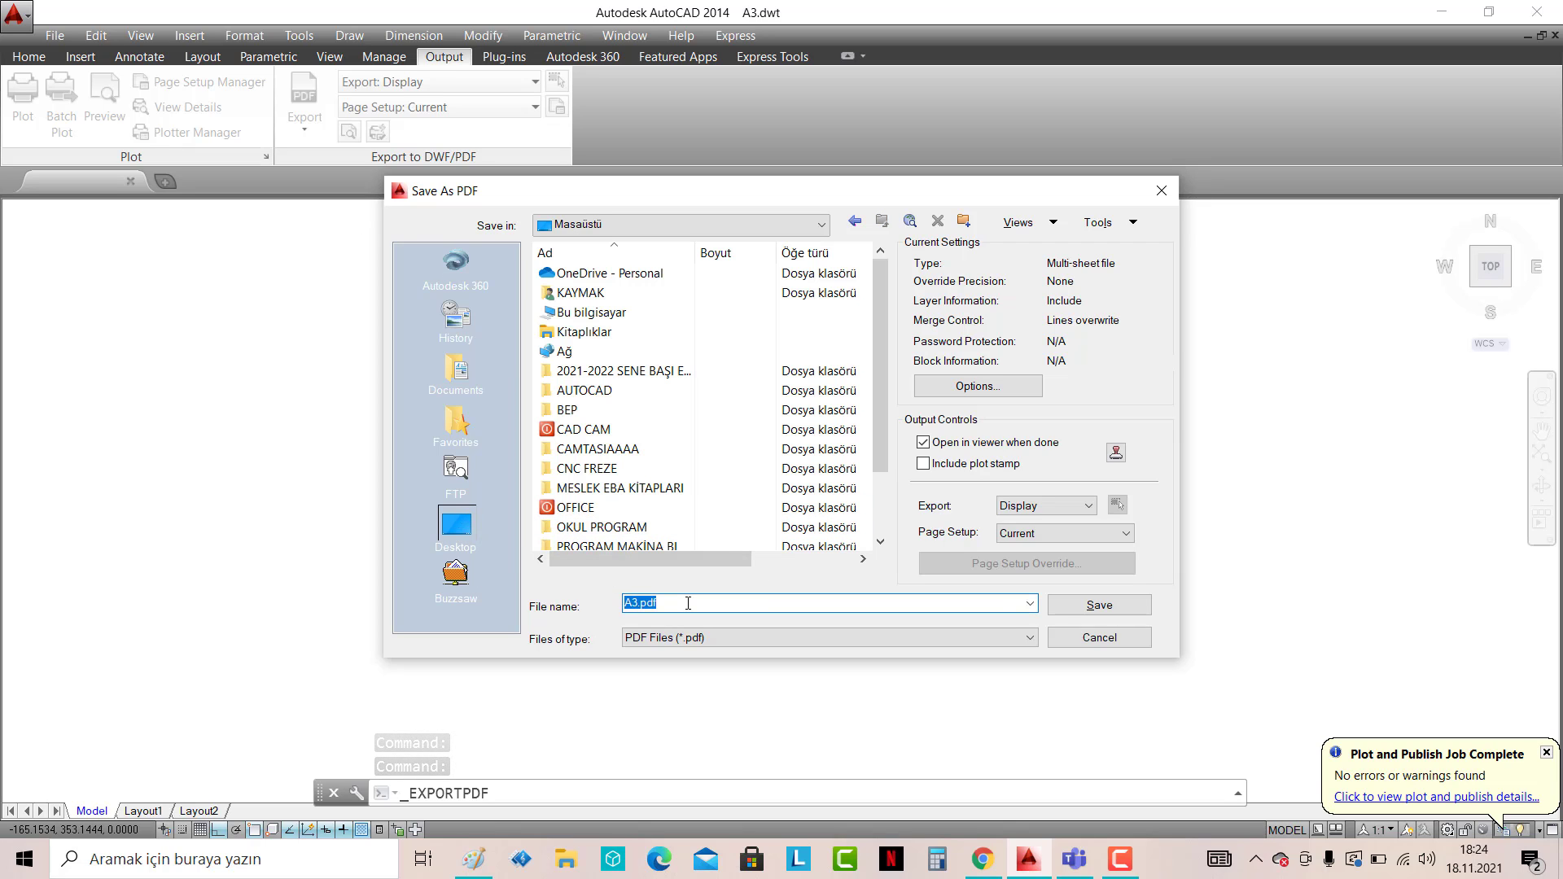
text(DNM2)
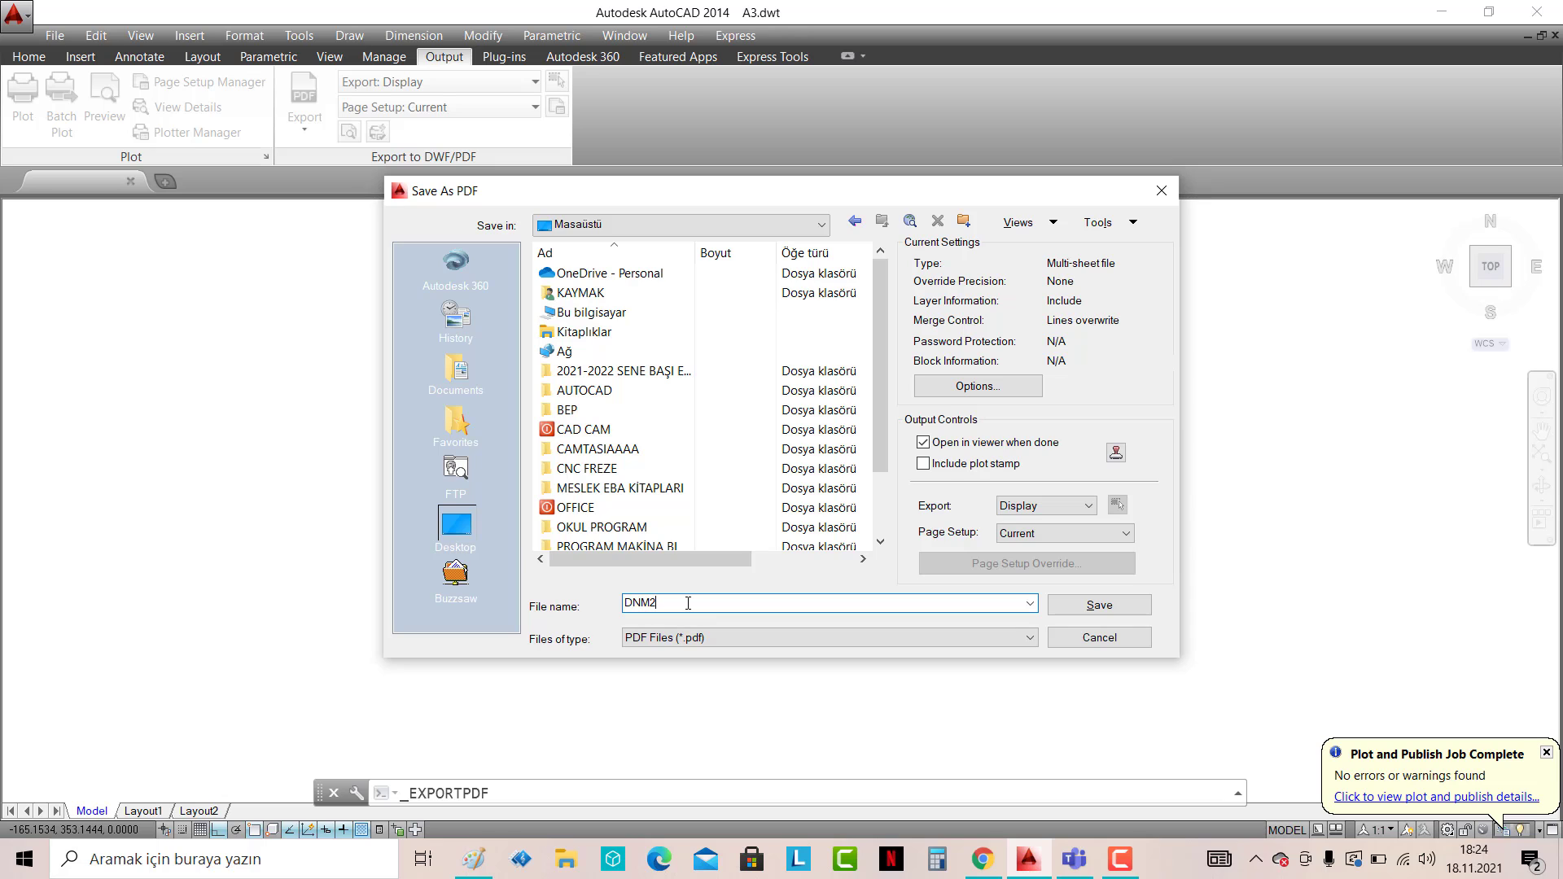
click(1108, 604)
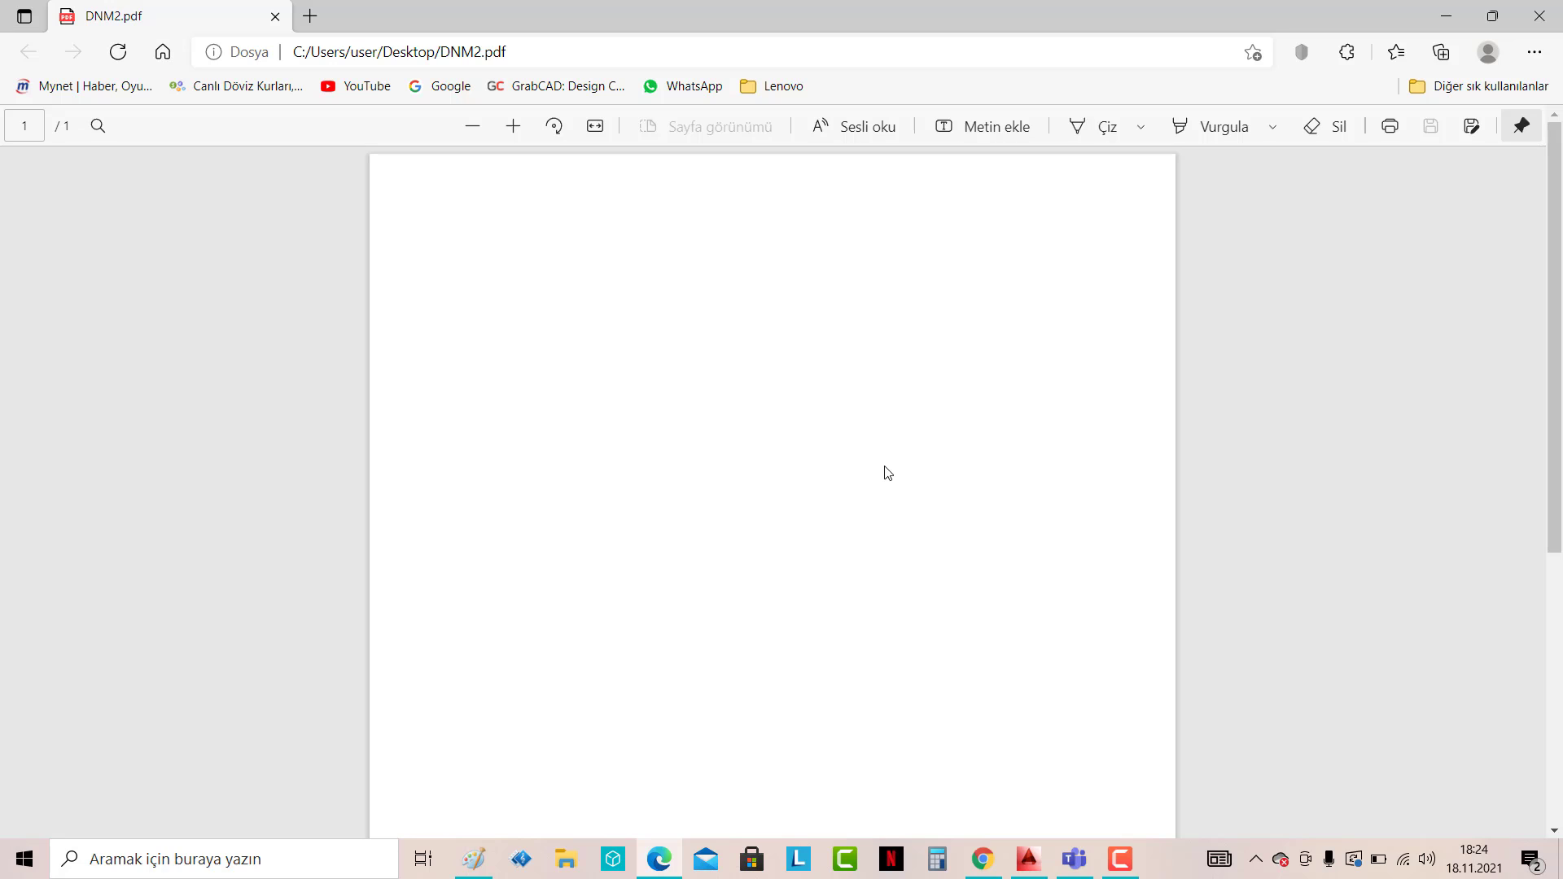
- Scroll down through DNM2.pdf in Edge to view the exported drawing
scroll(887, 472, down, 5)
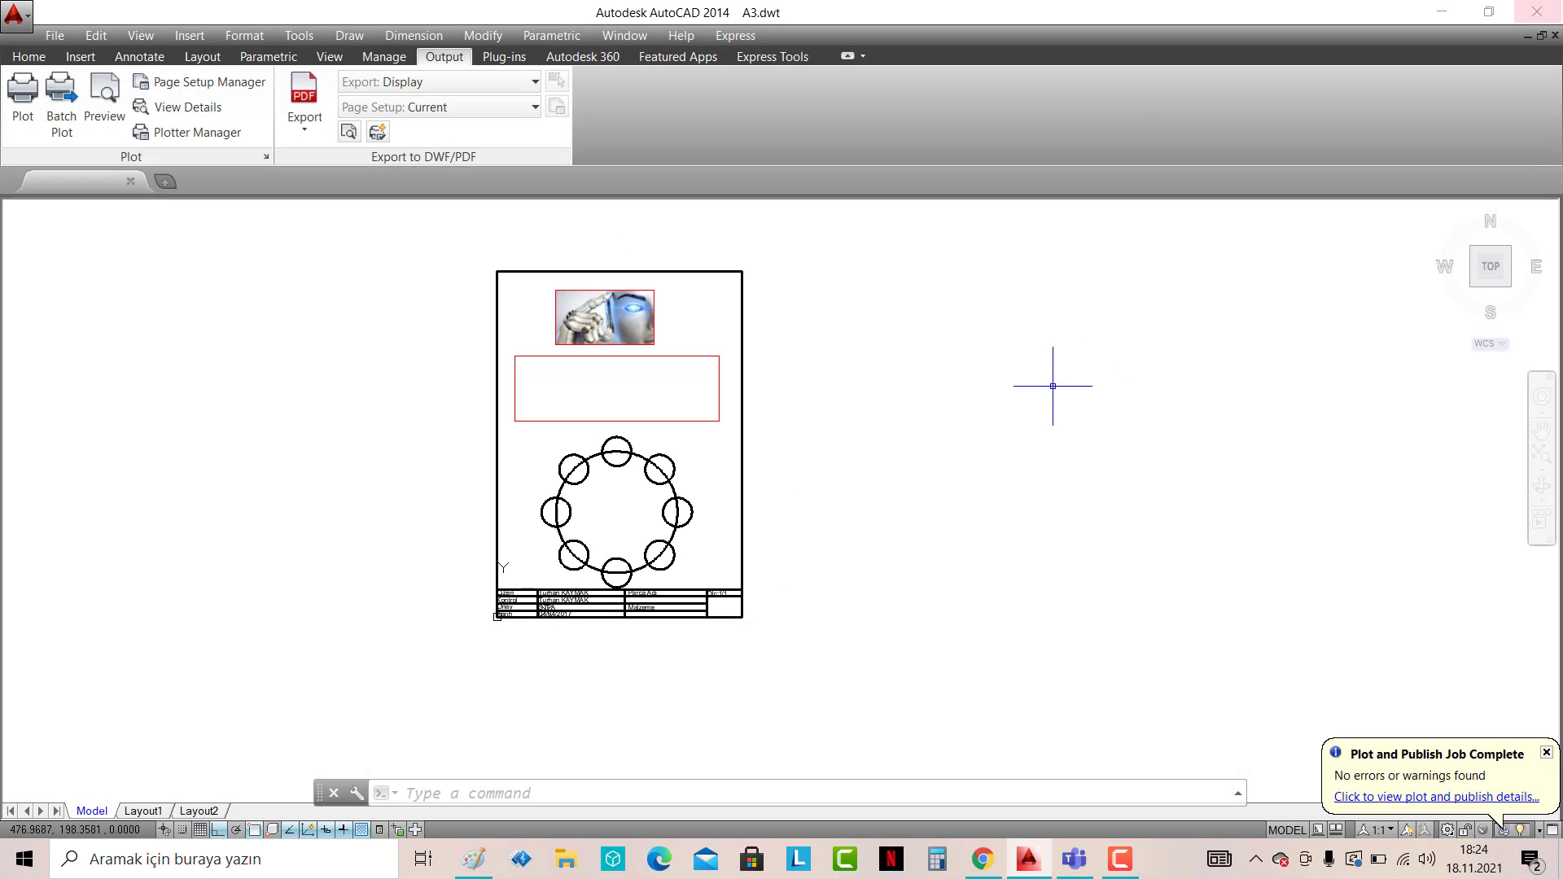
- Export the frame, windowed corner to corner, with current page setup as A3.pdf on the Desktop
click(1539, 16)
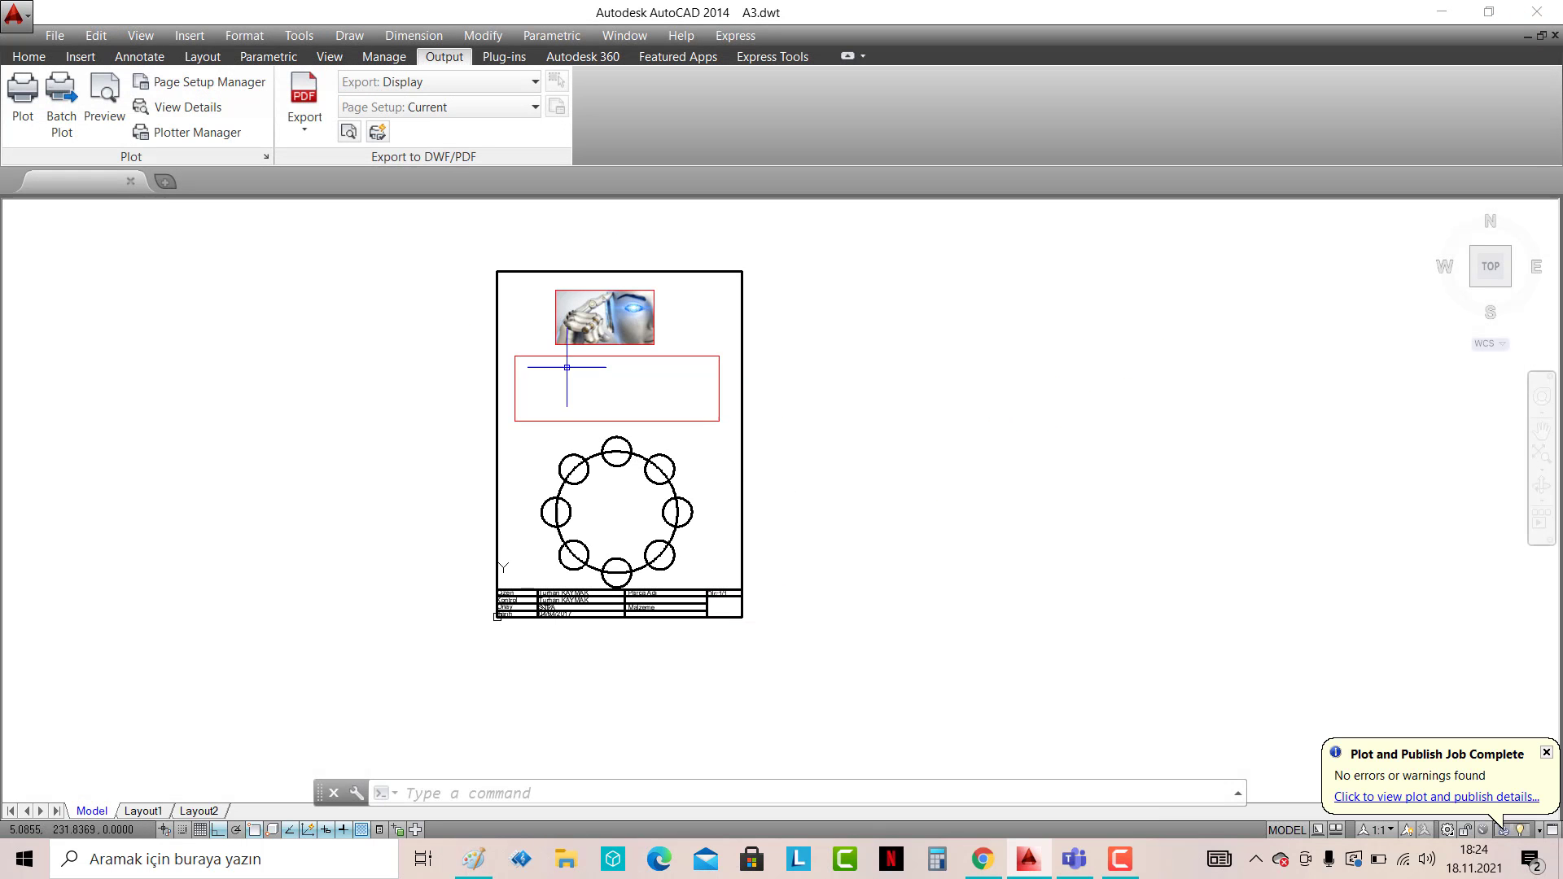
click(304, 102)
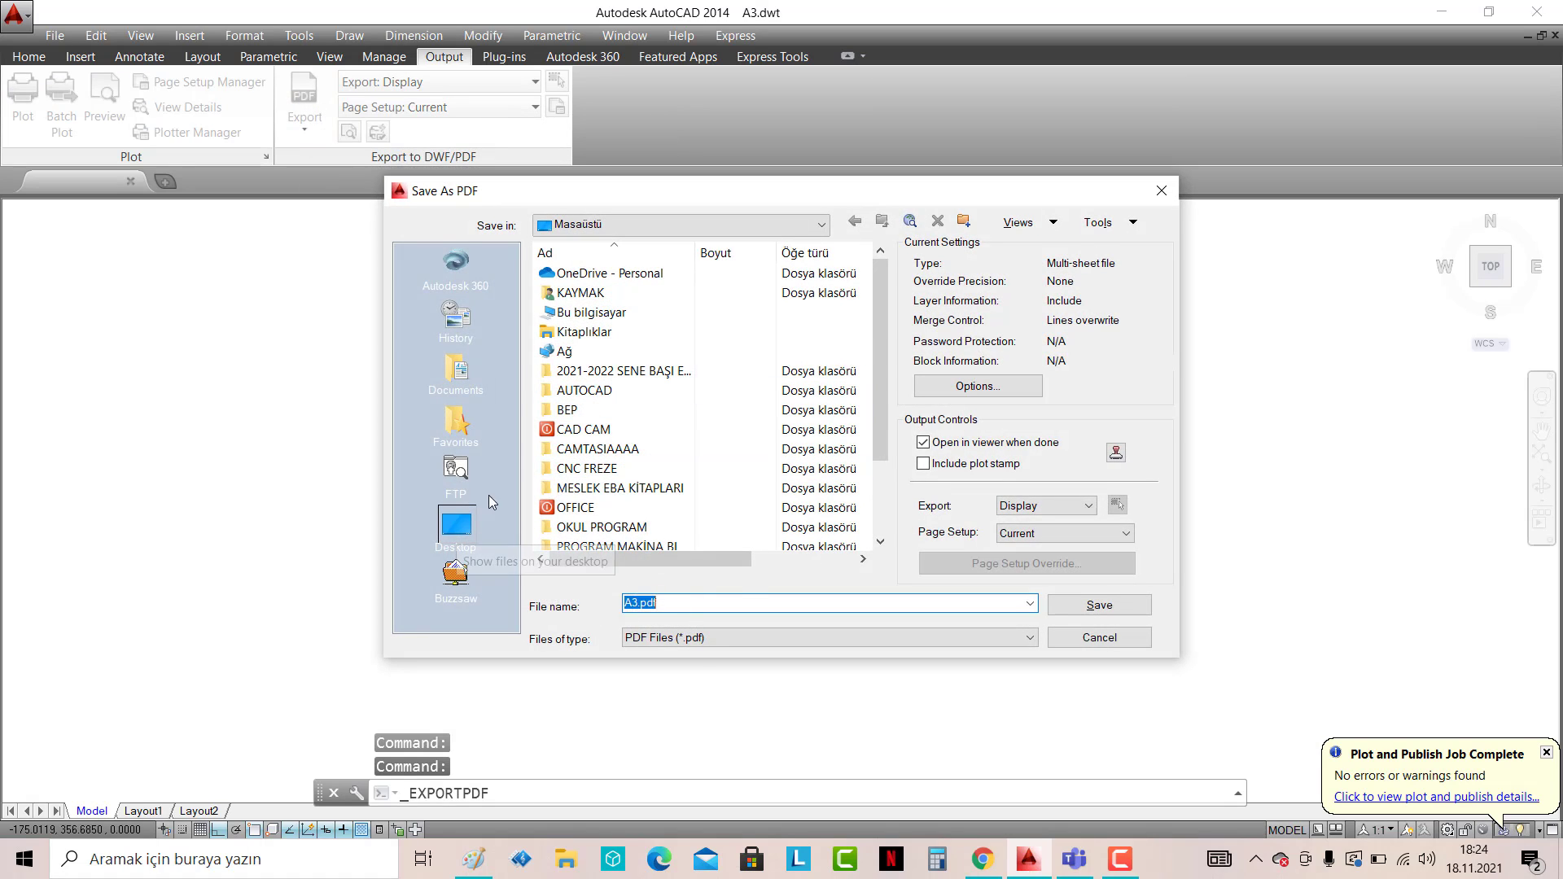
click(977, 386)
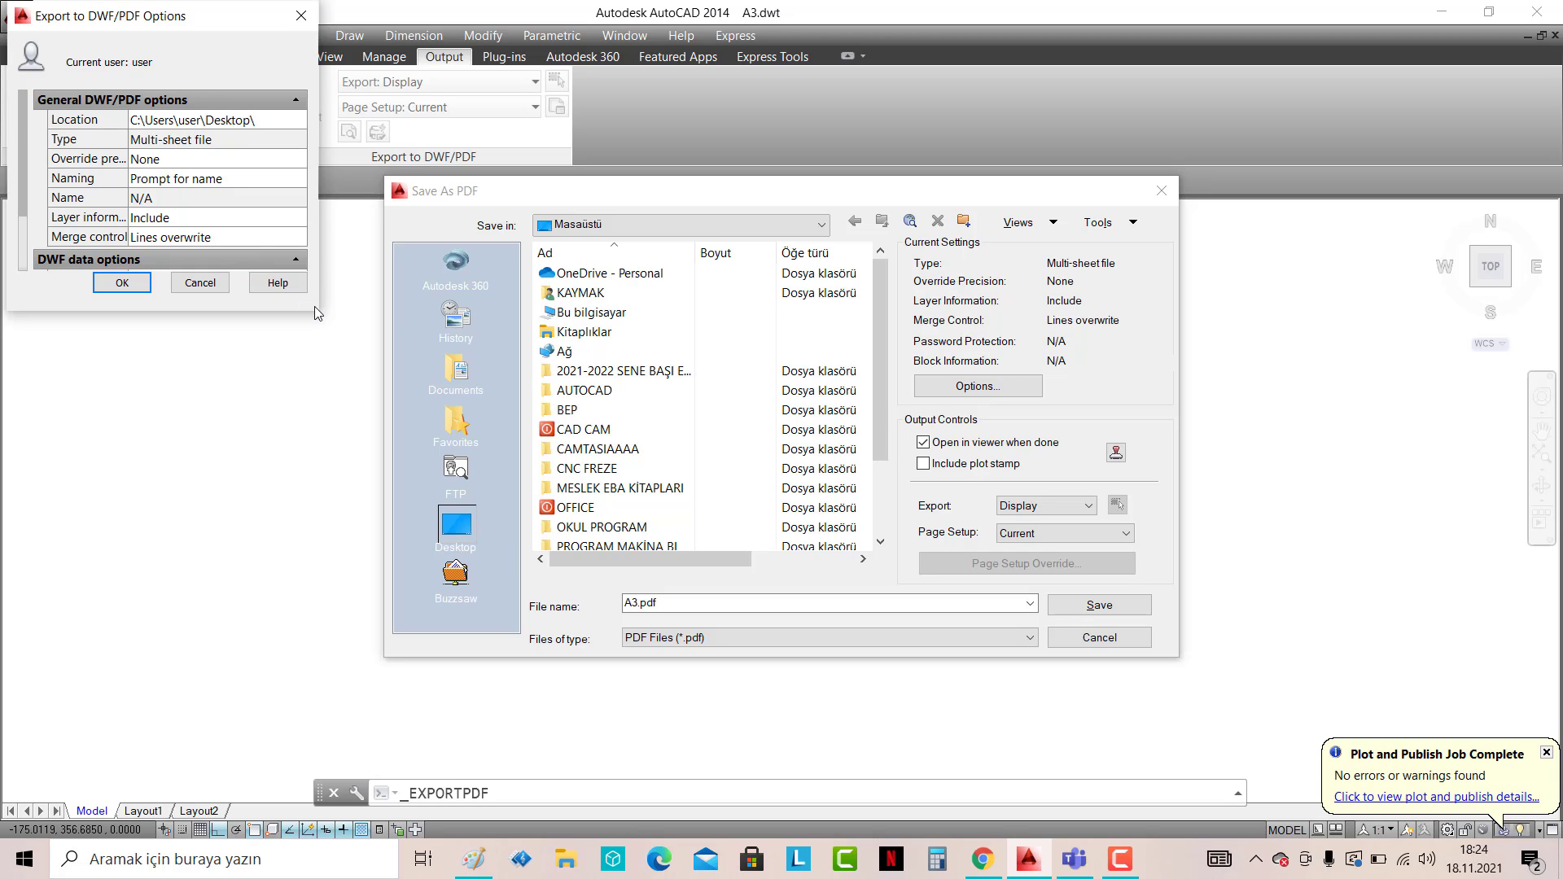
click(201, 285)
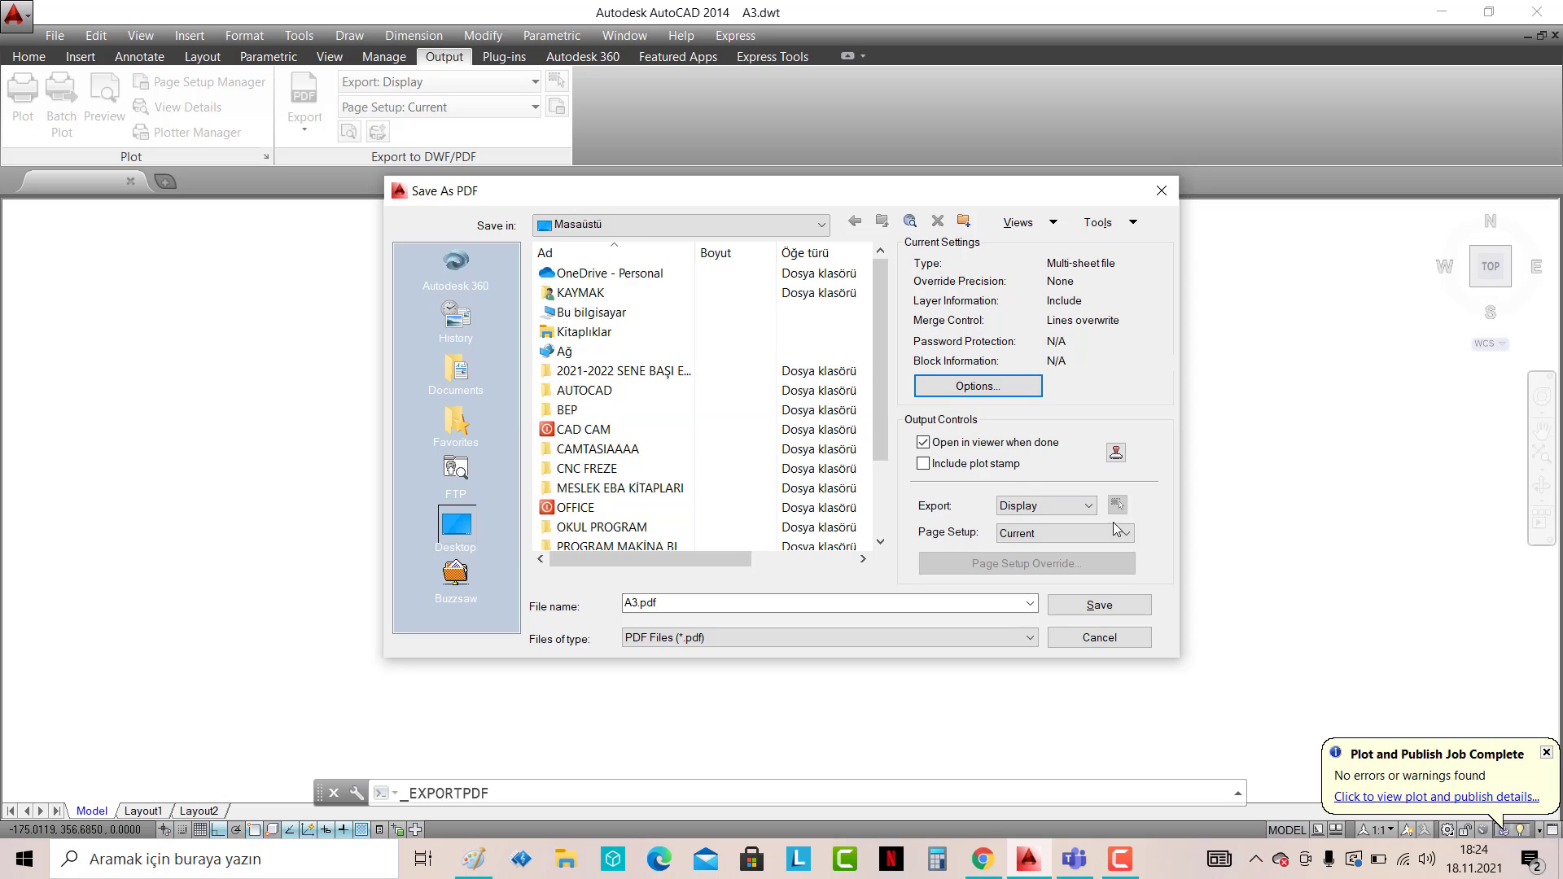
click(1080, 509)
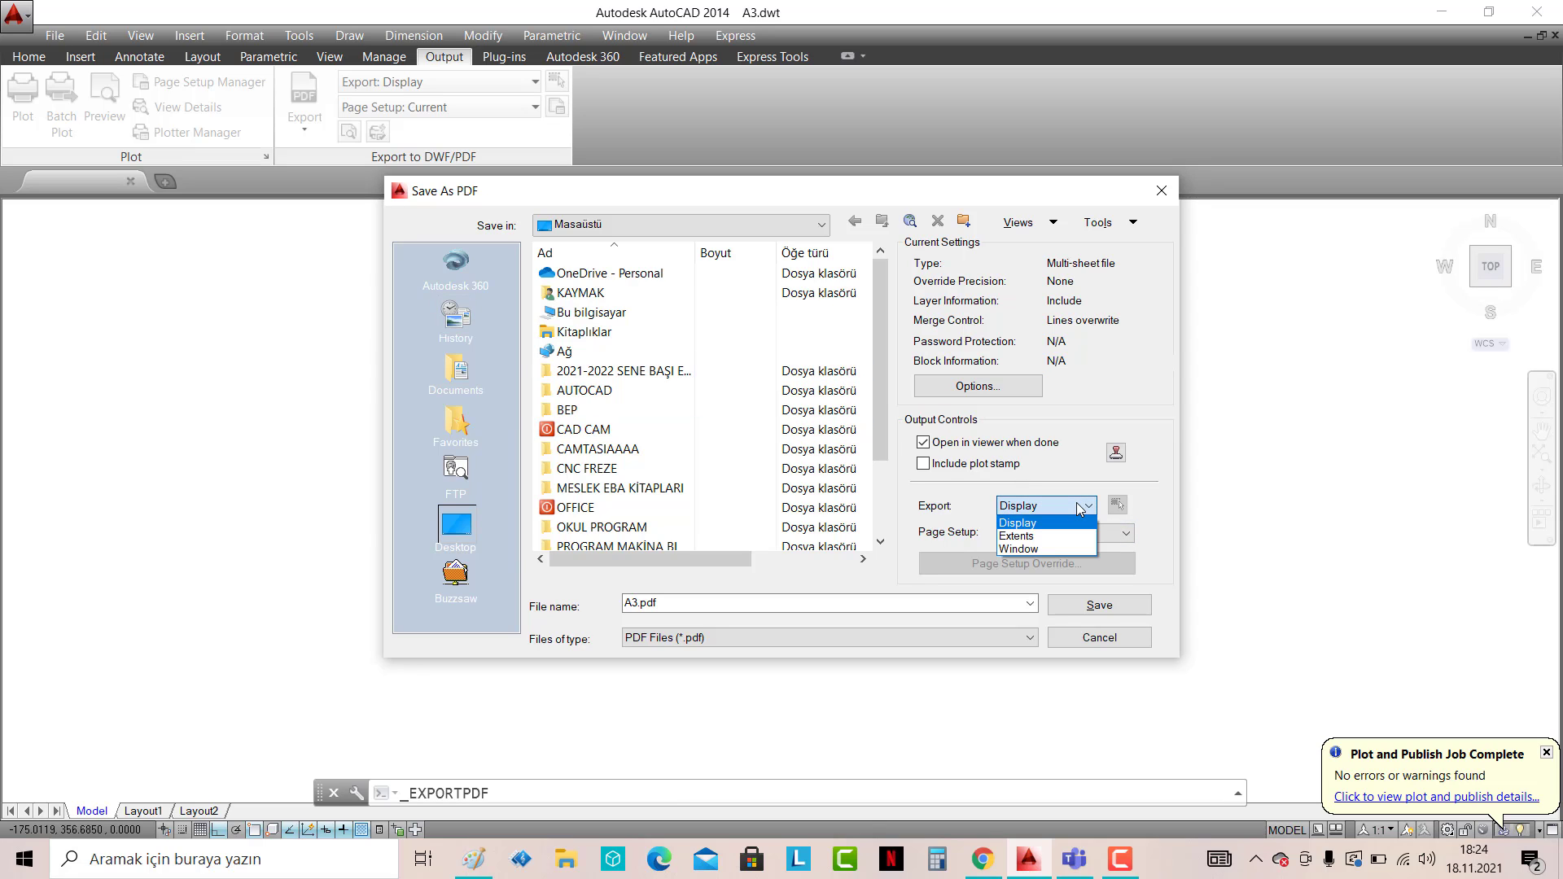
click(1044, 548)
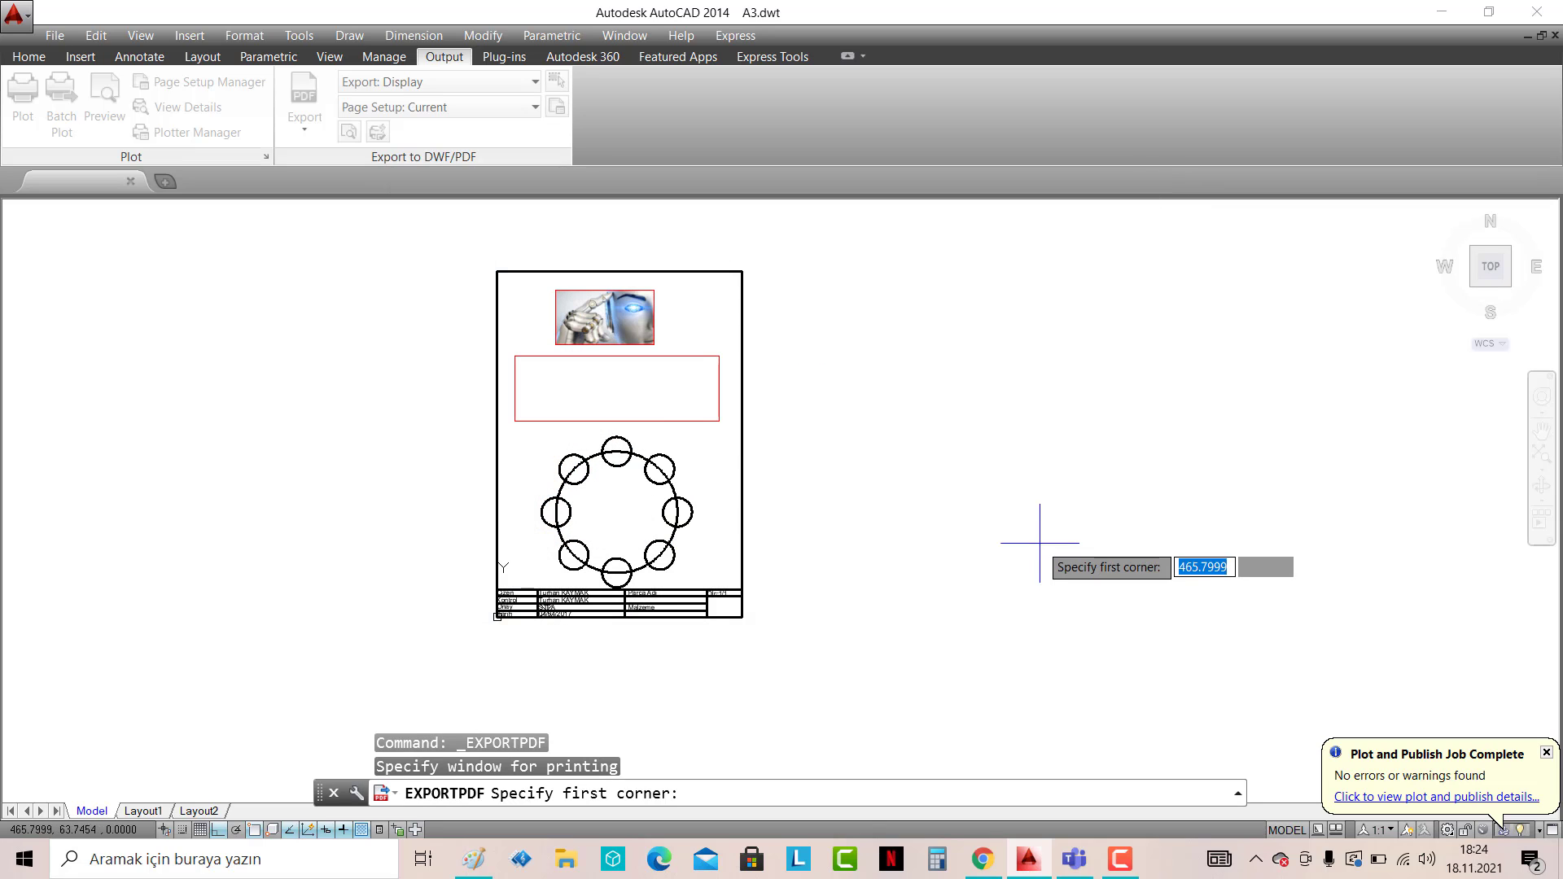
click(496, 272)
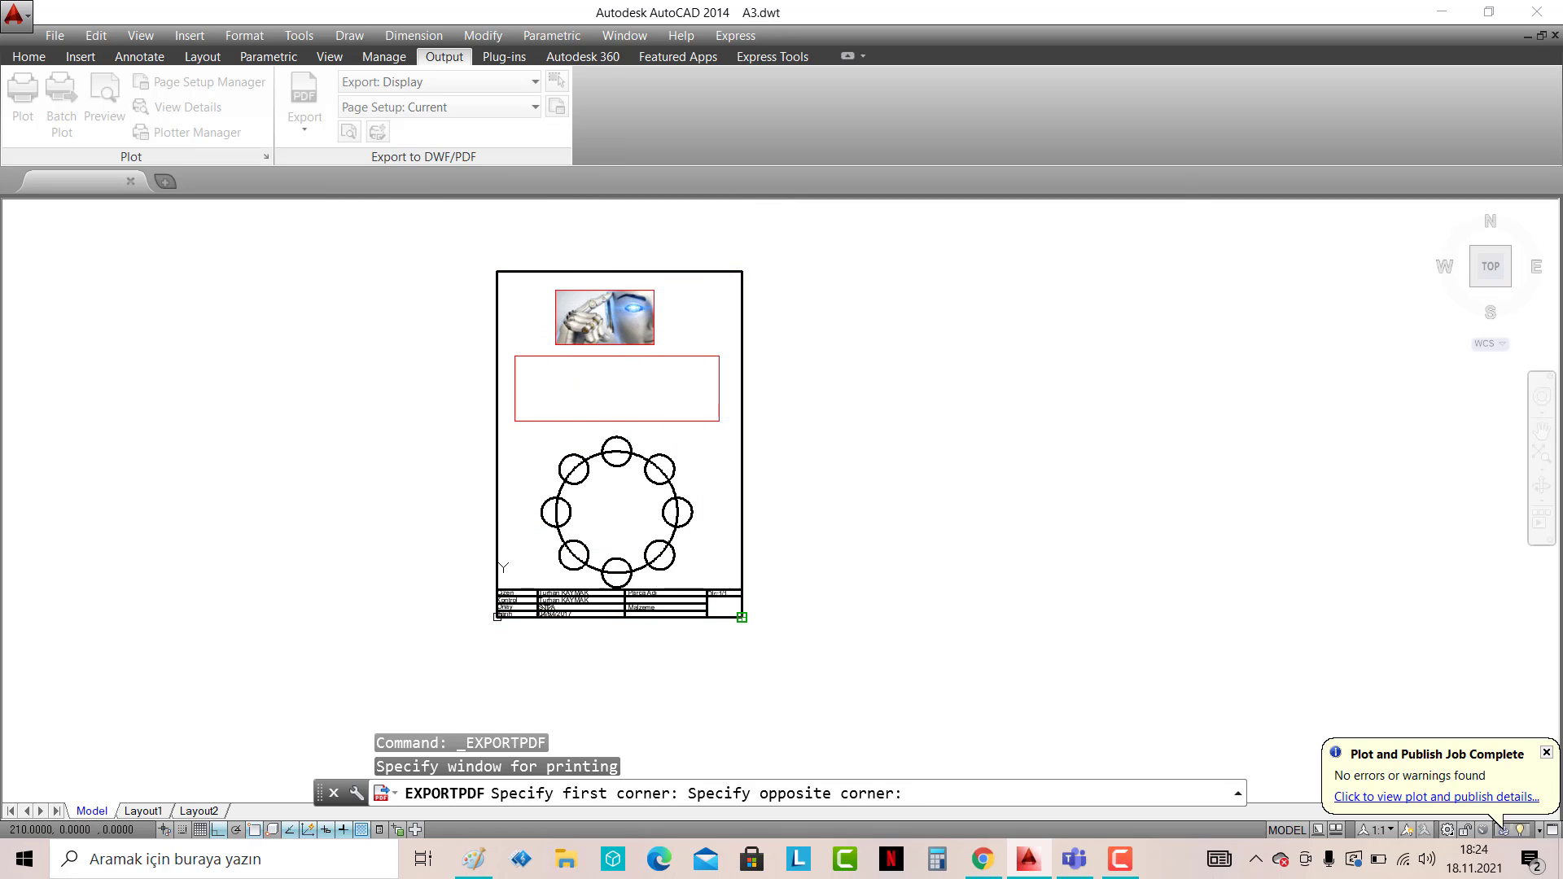
click(742, 616)
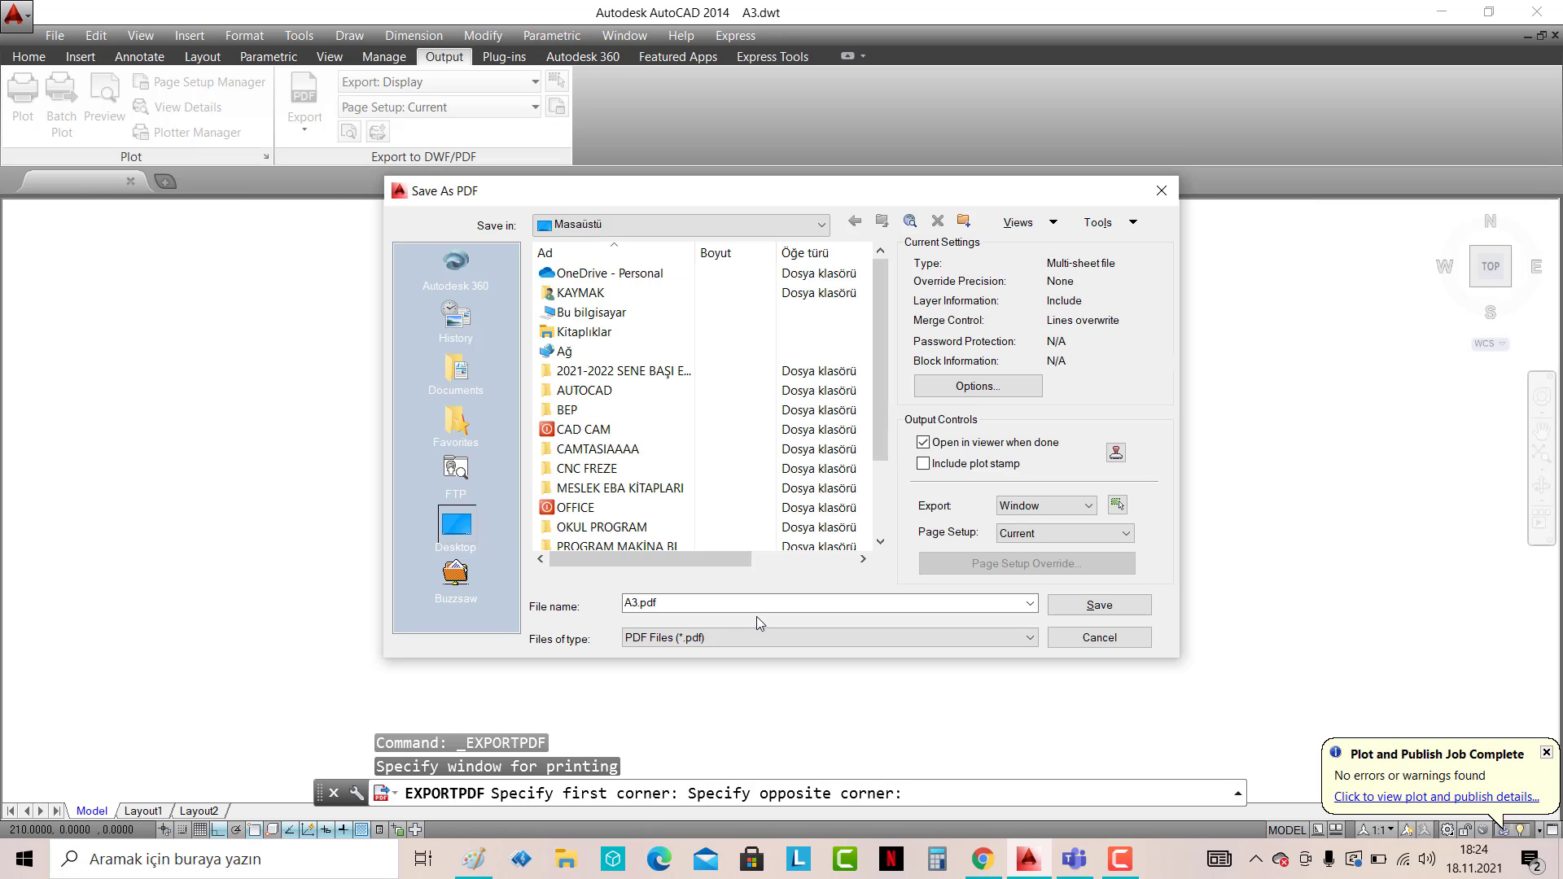
click(1079, 535)
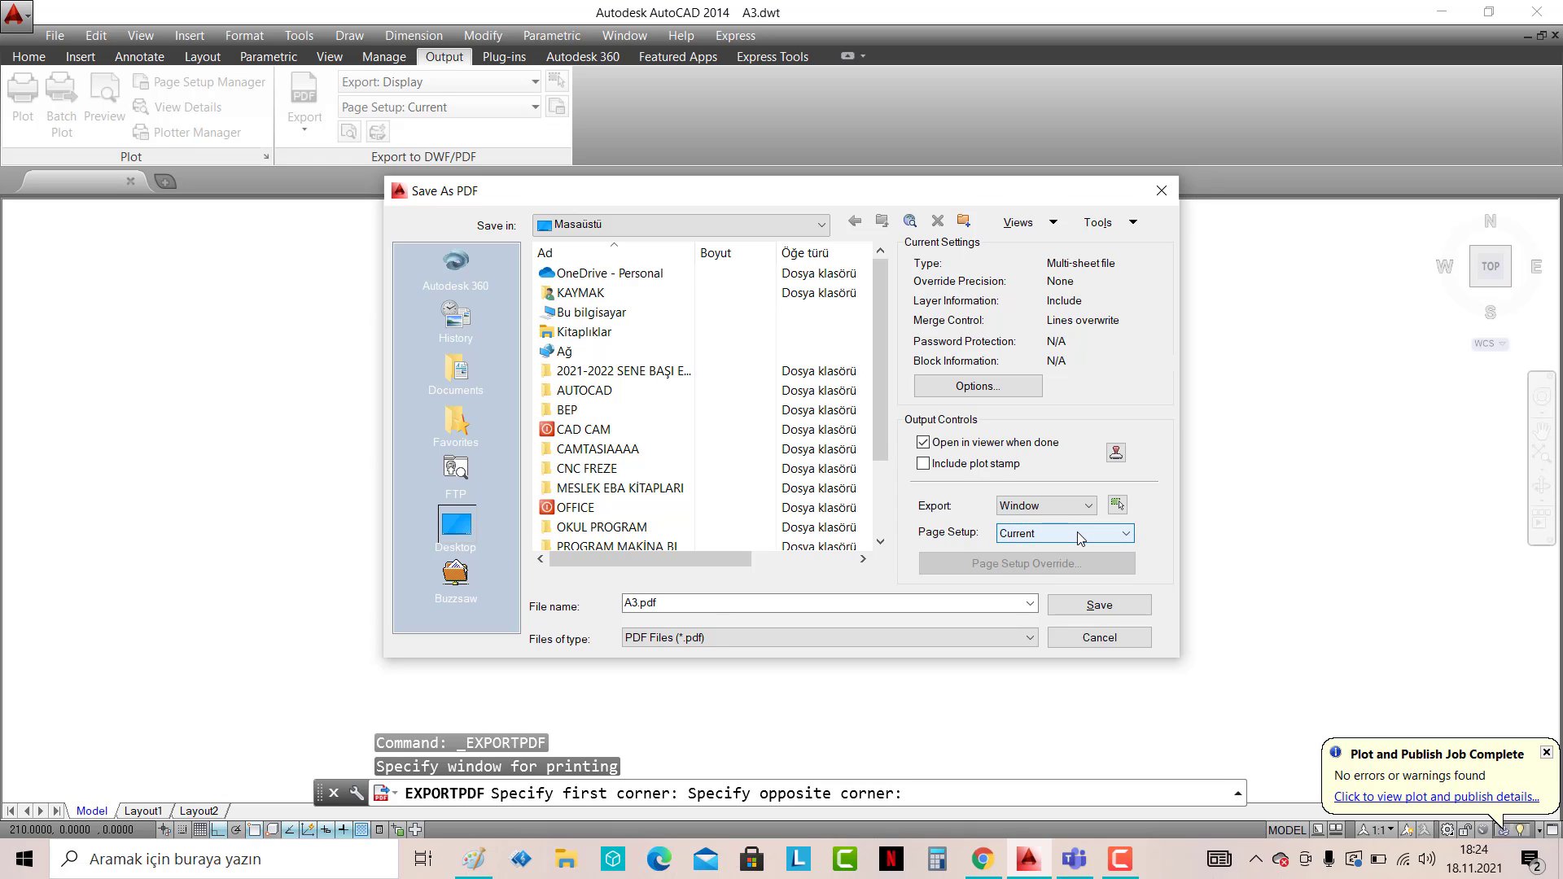
click(1096, 607)
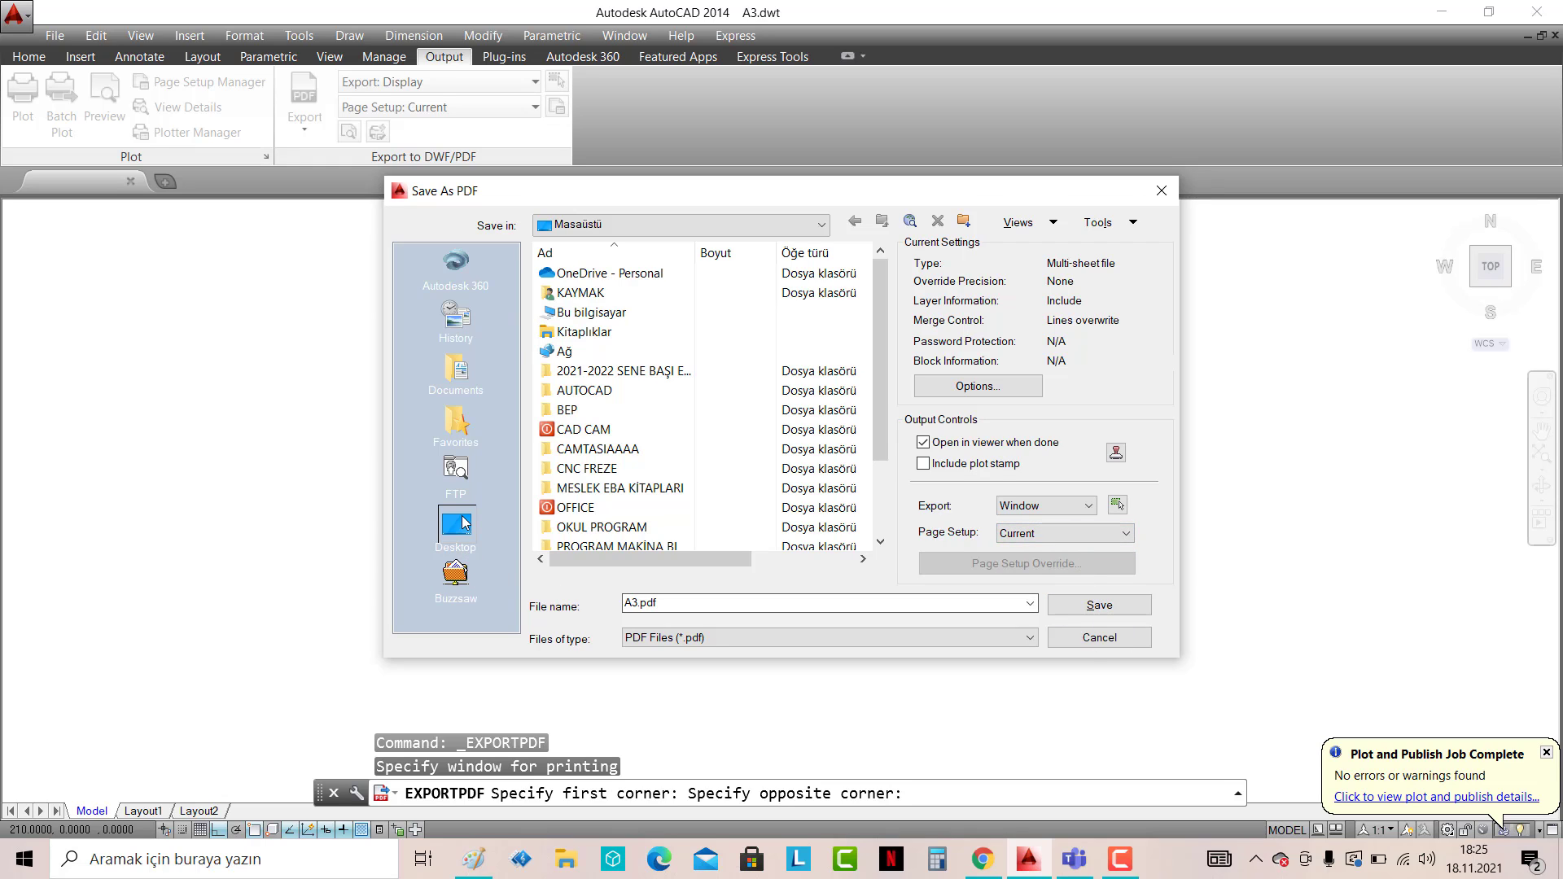
click(1100, 607)
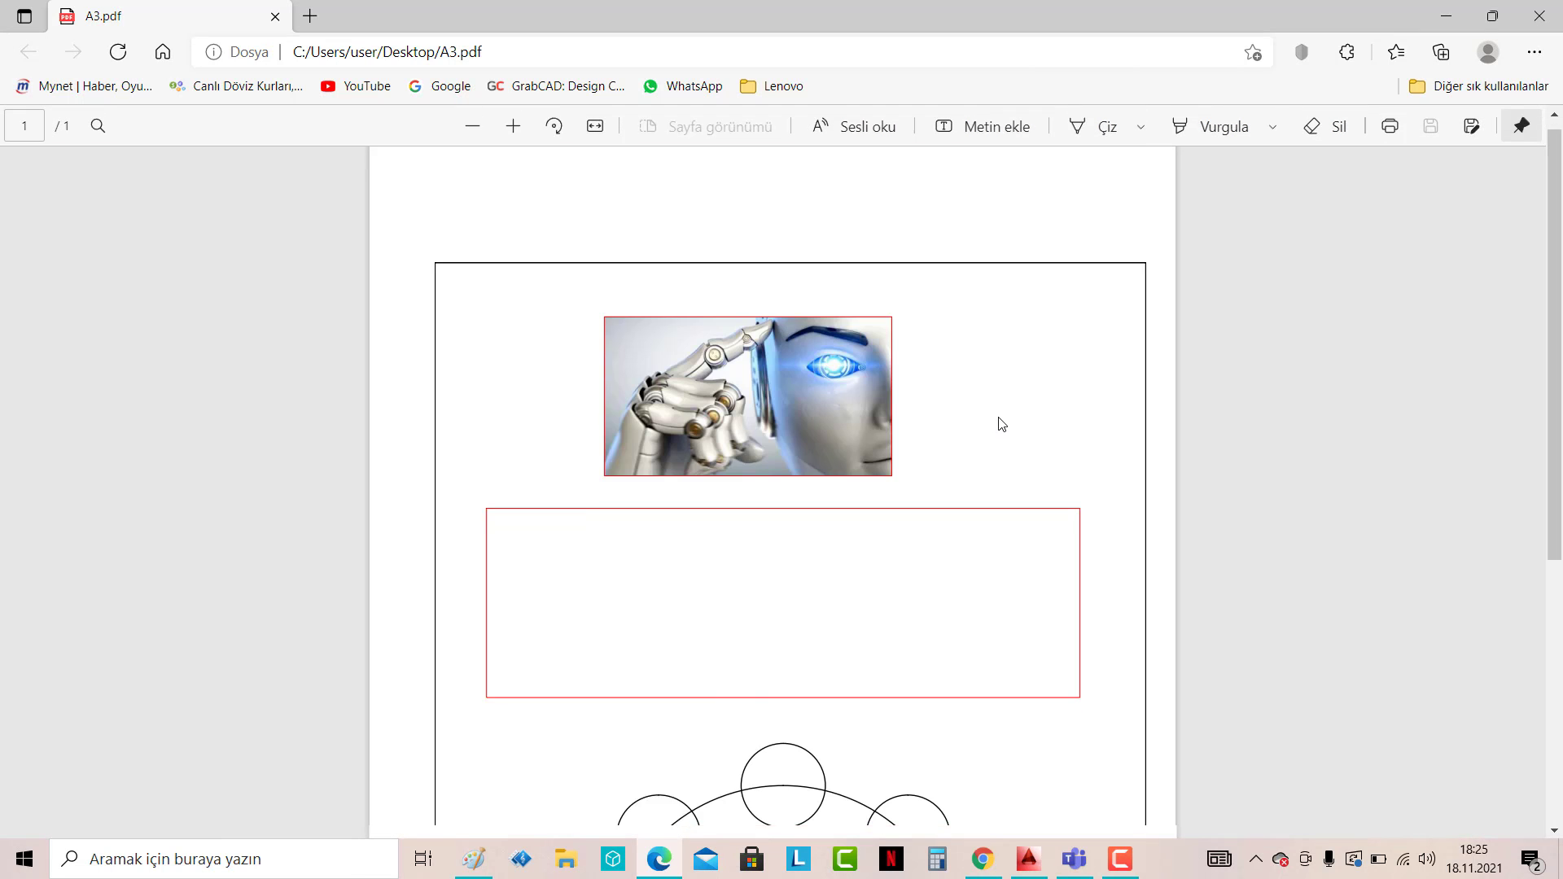
- Scroll down through A3.pdf and back up, then close Edge
scroll(1001, 424, down, 5)
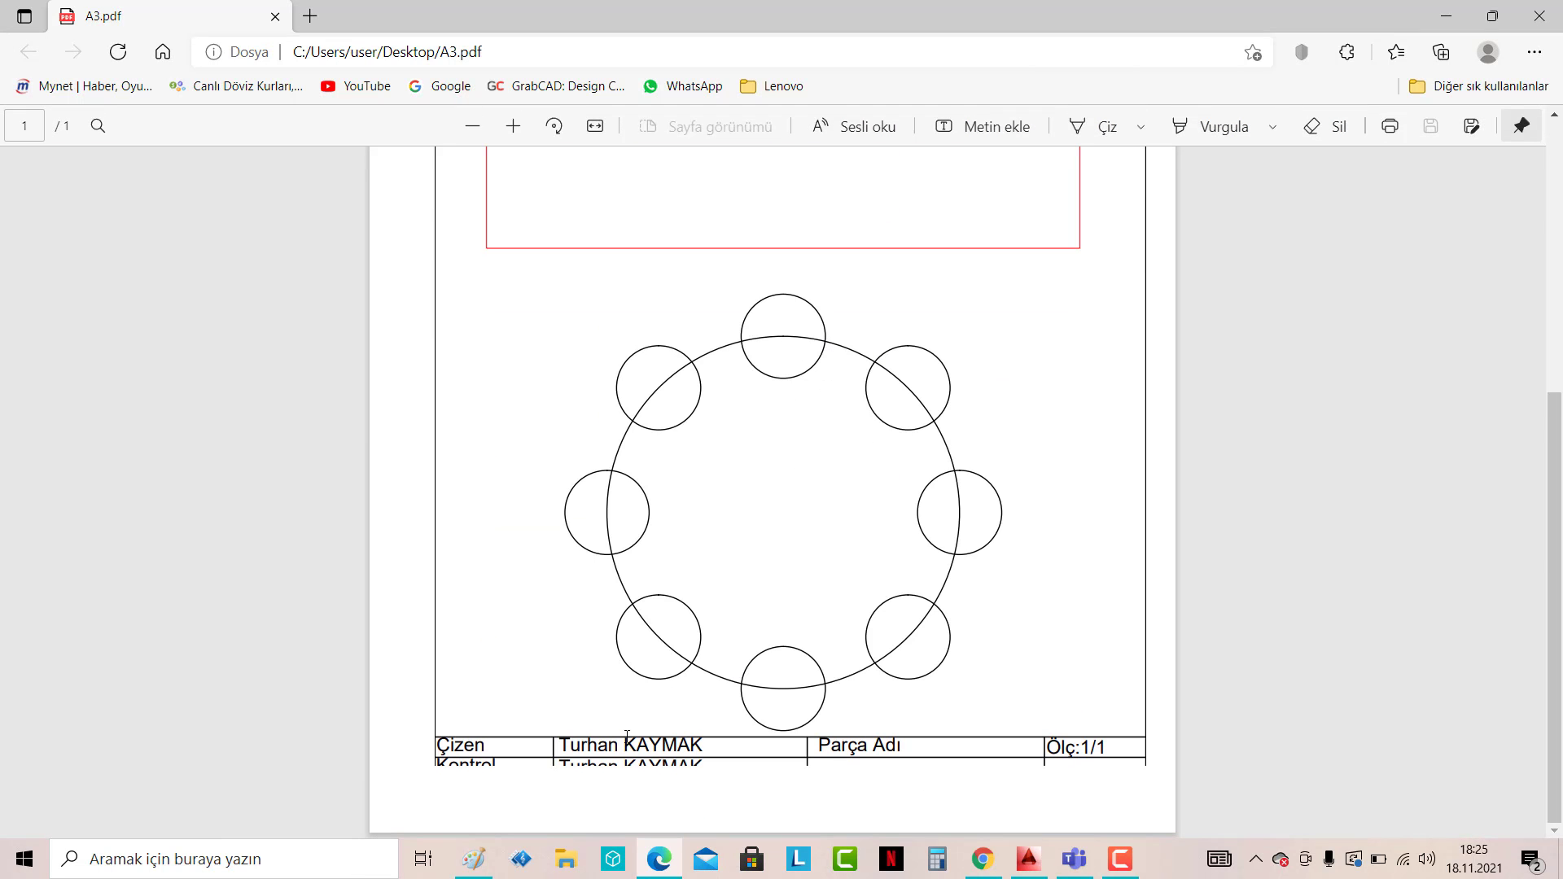
scroll(955, 502, up, 5)
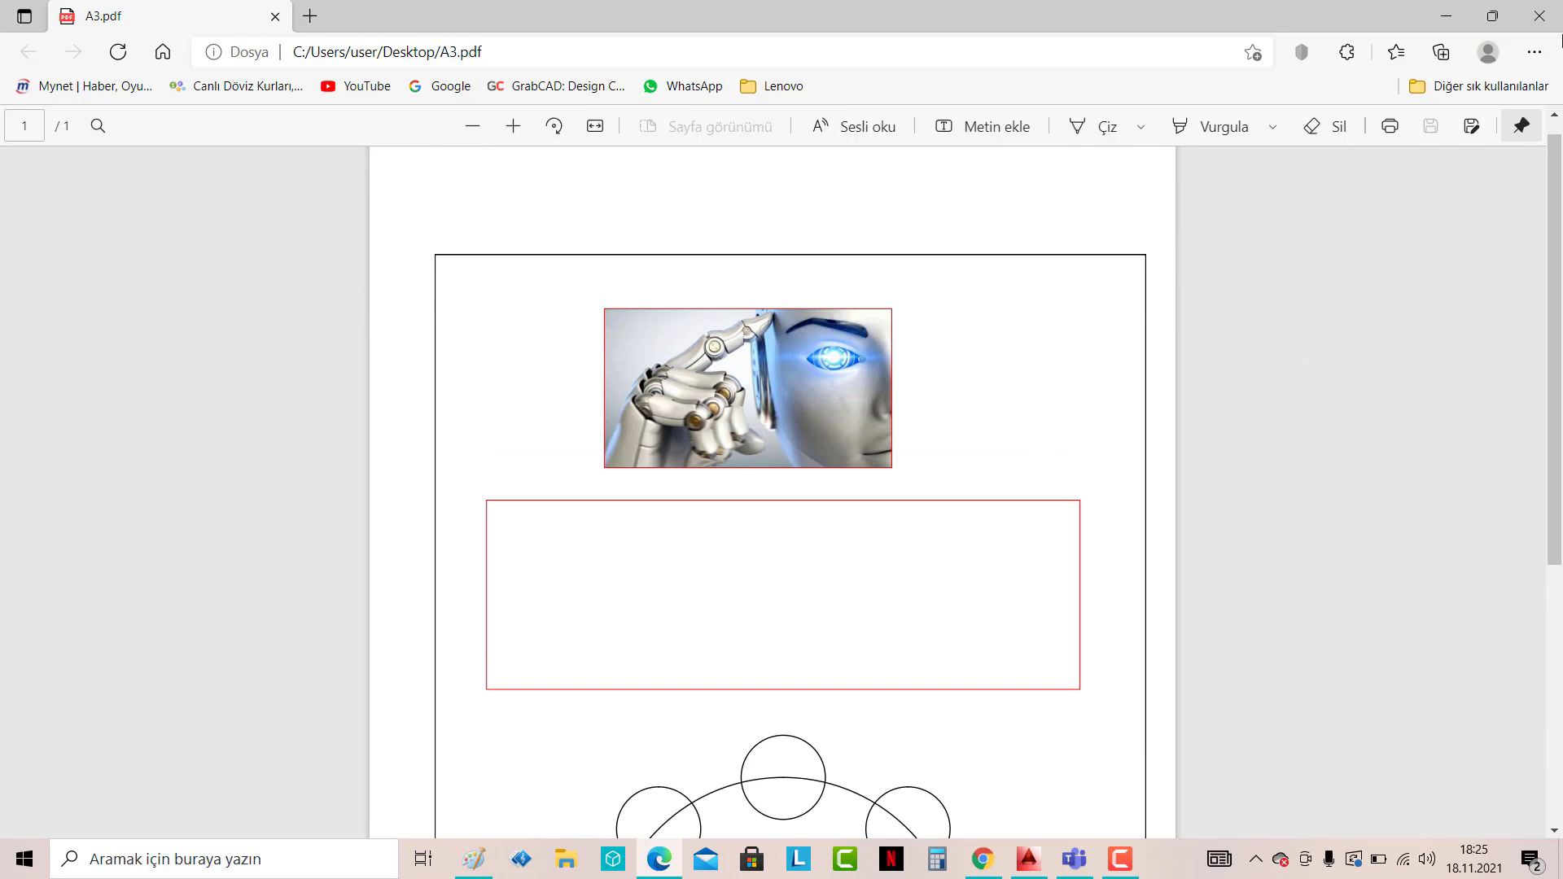
click(1536, 18)
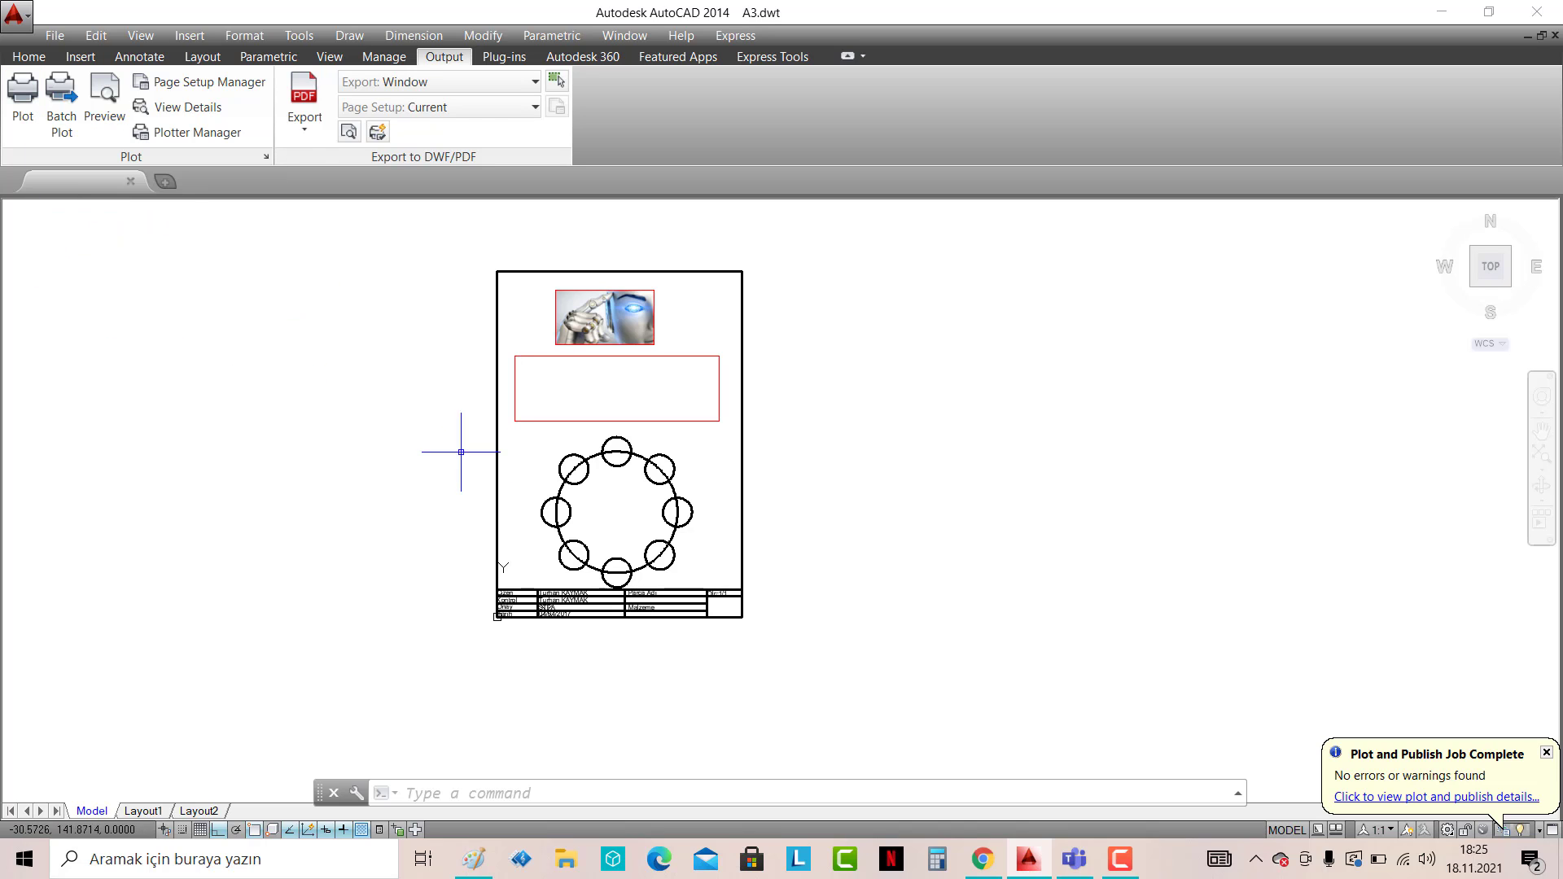
- Open the Plot dialog with Microsoft XPS Document Writer as the printer
click(1547, 754)
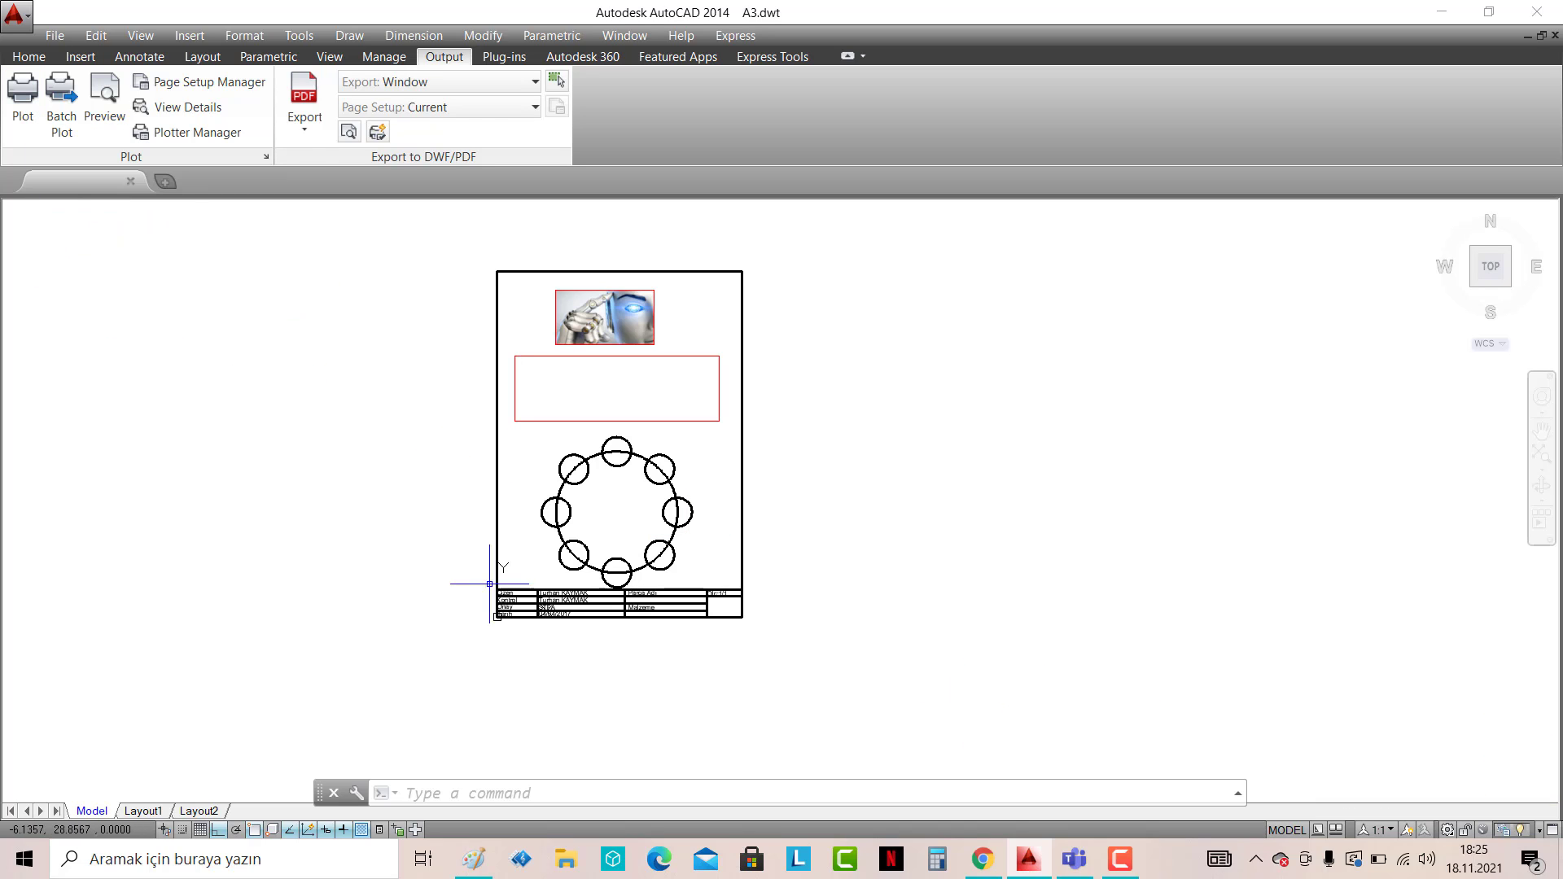
click(22, 110)
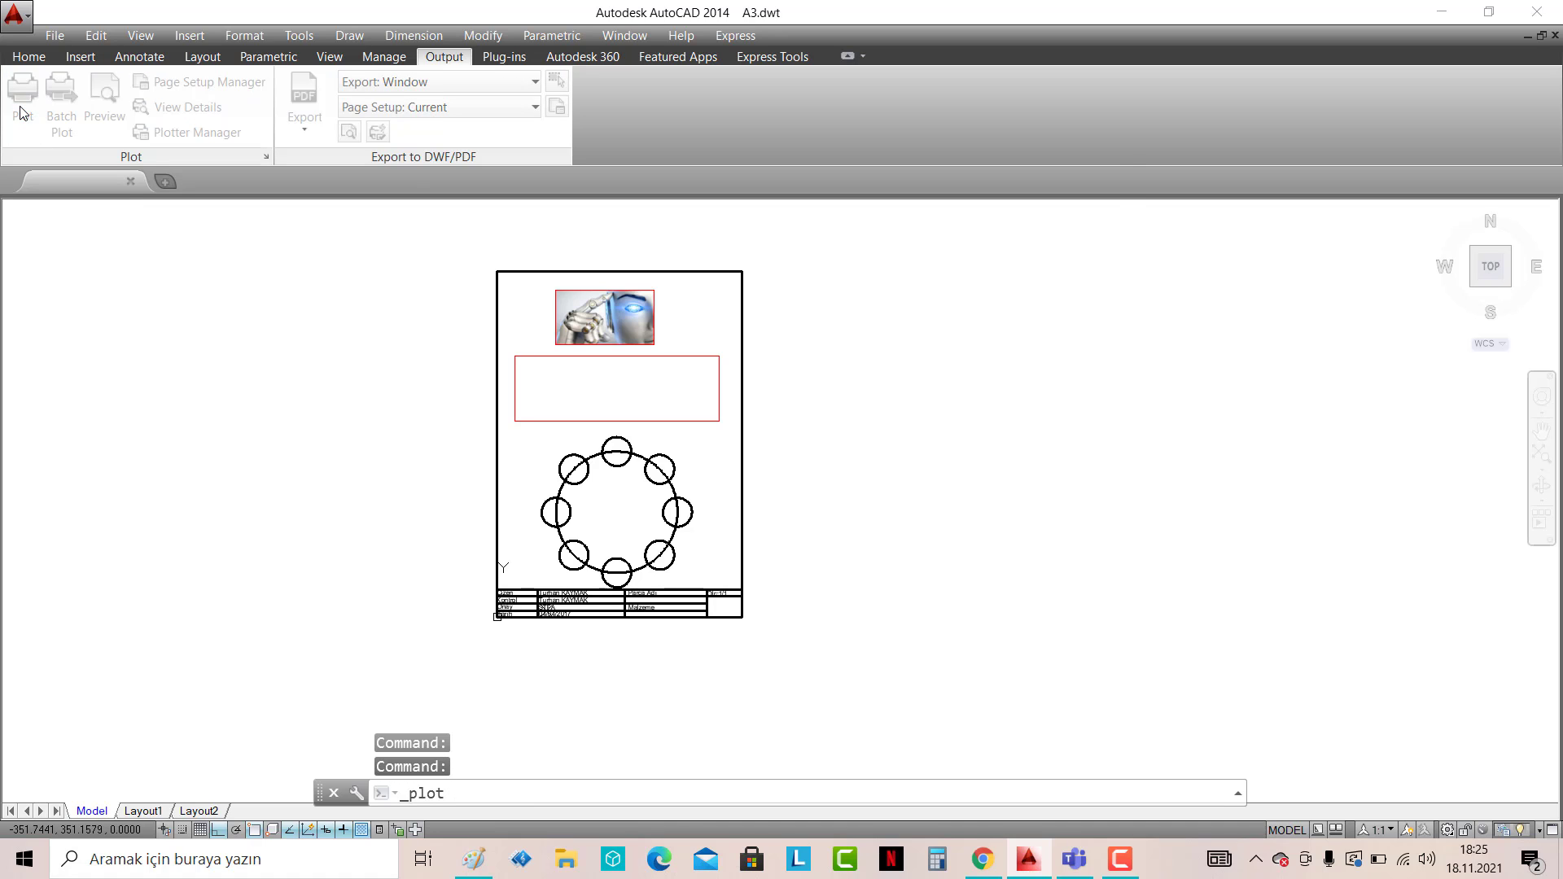
click(765, 279)
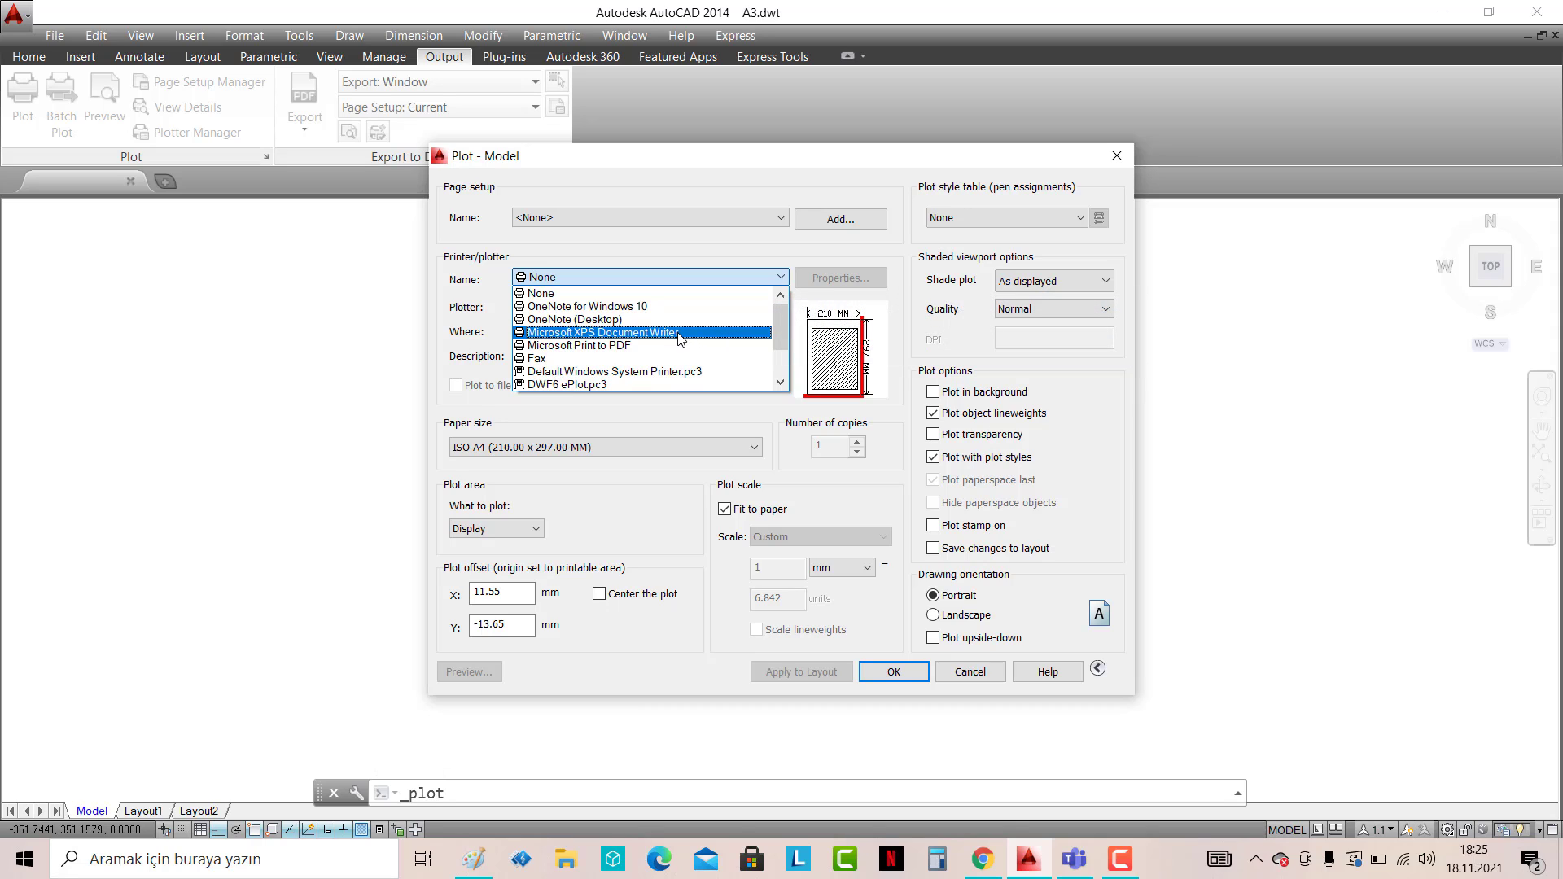
click(681, 333)
- Plot a window around the title-block frame to XPS after previewing the sheet
click(505, 528)
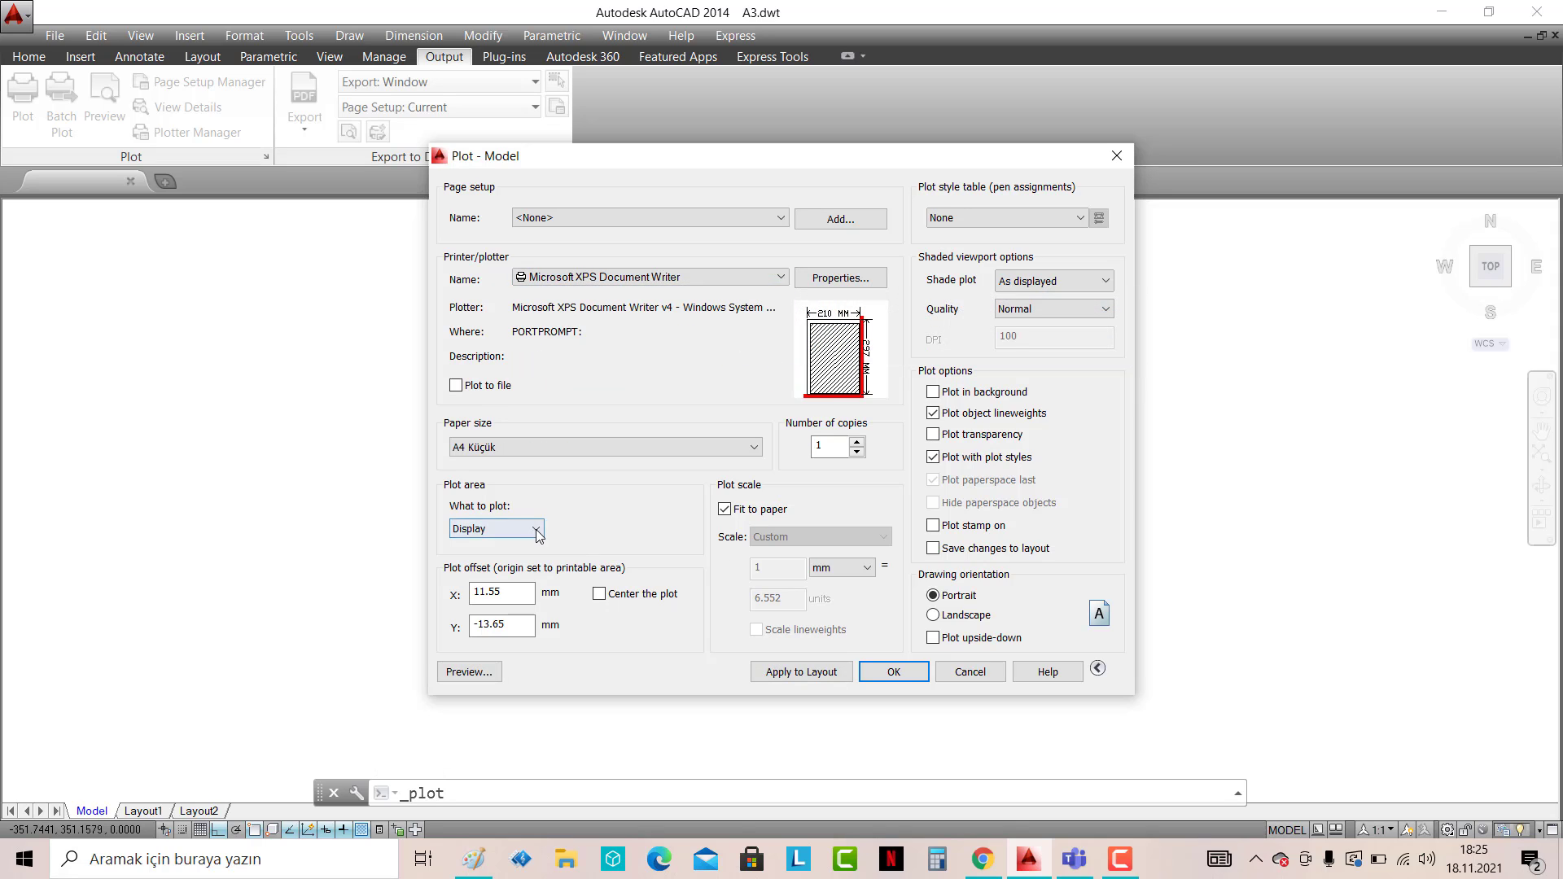
click(482, 585)
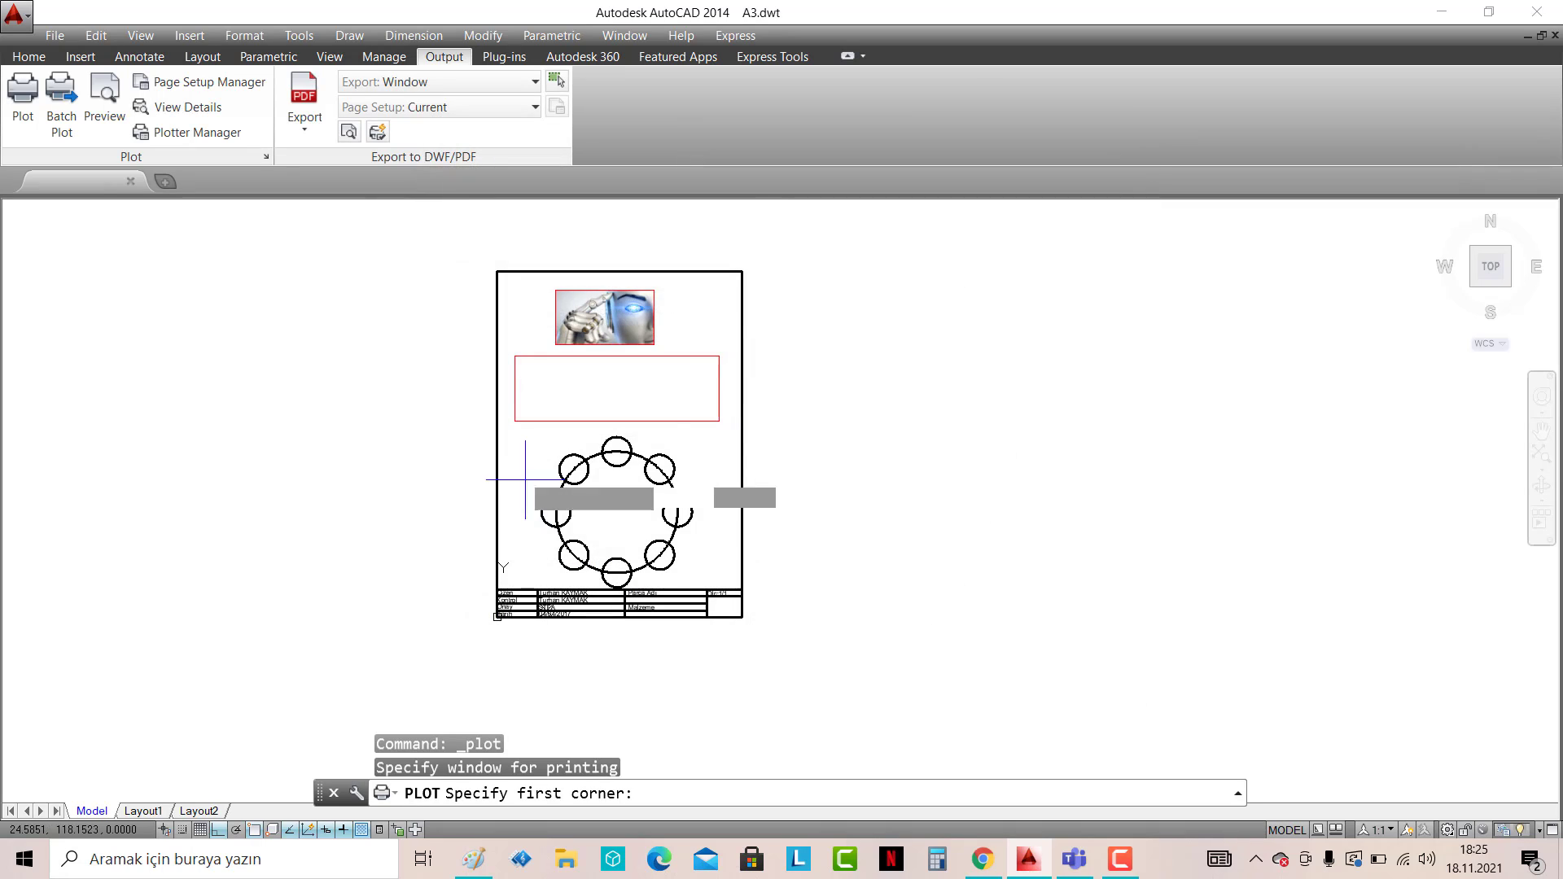
click(496, 271)
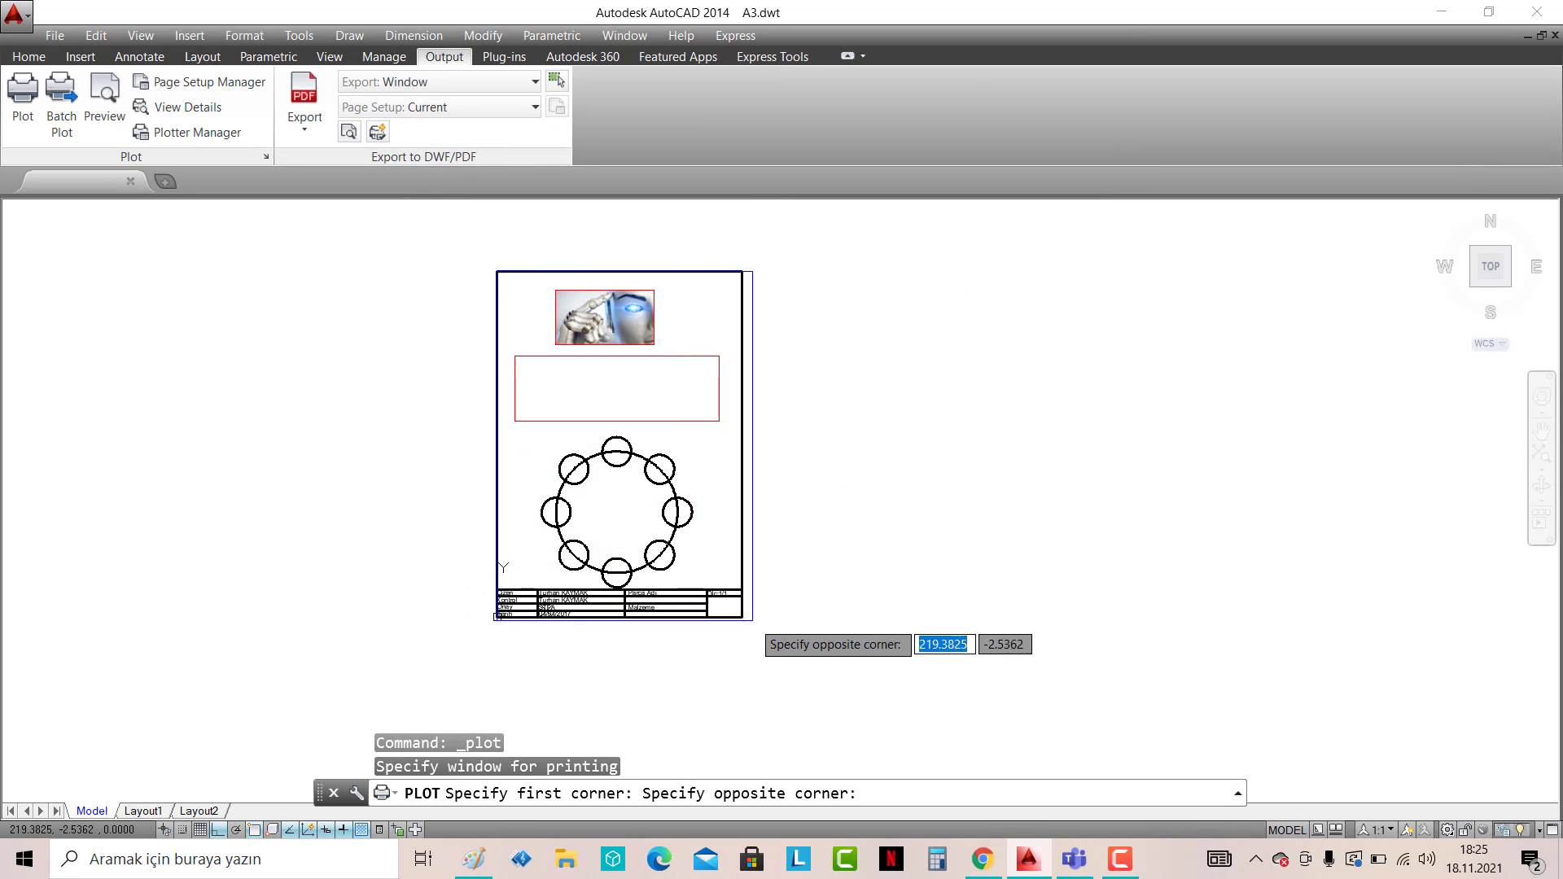
click(742, 618)
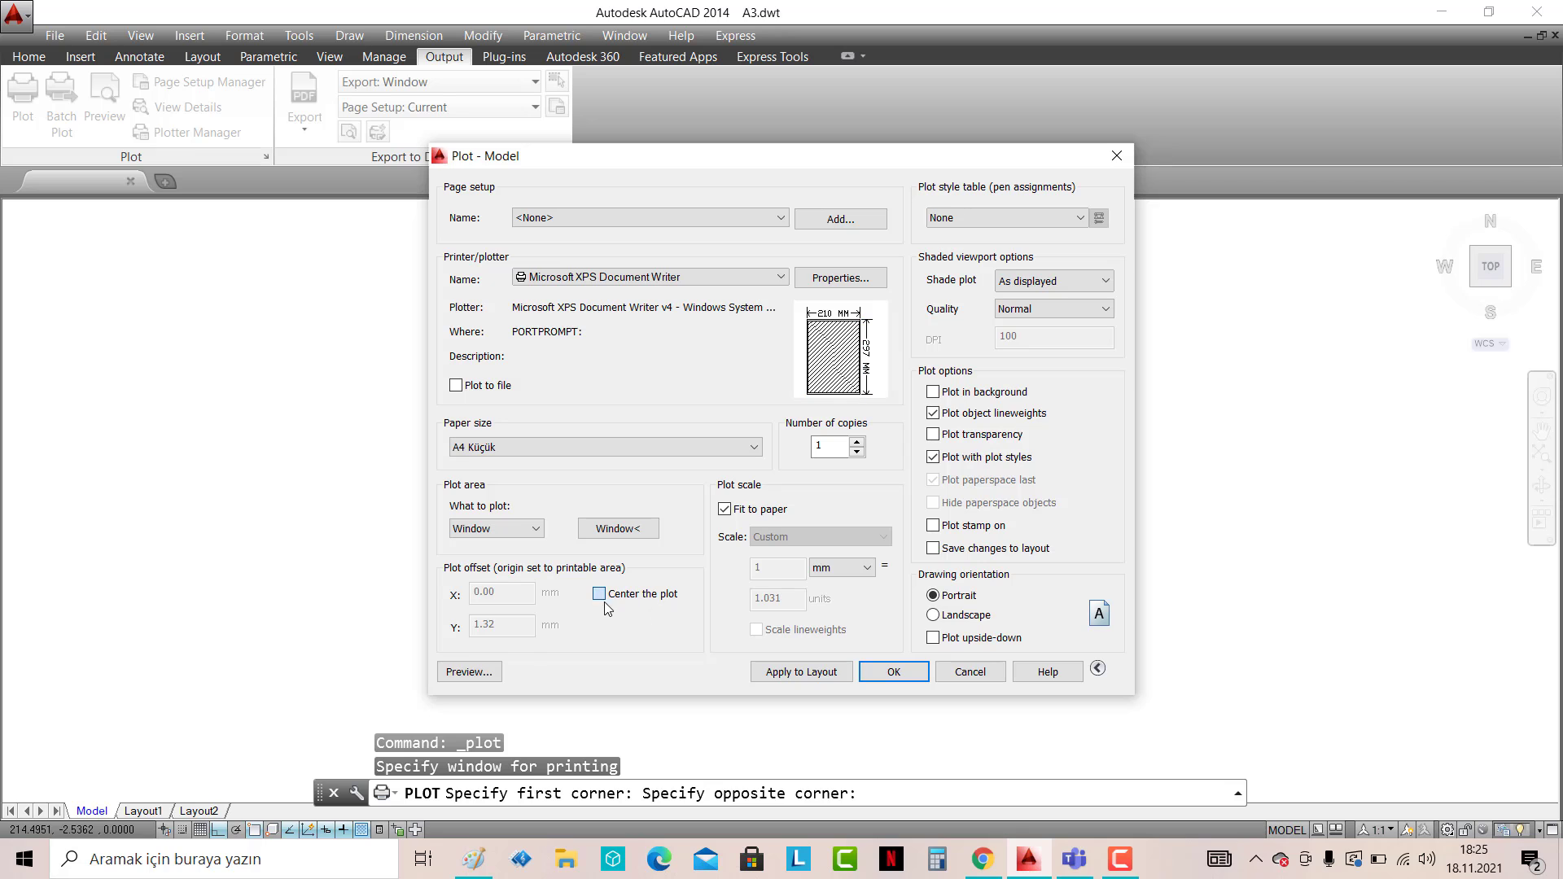
click(468, 672)
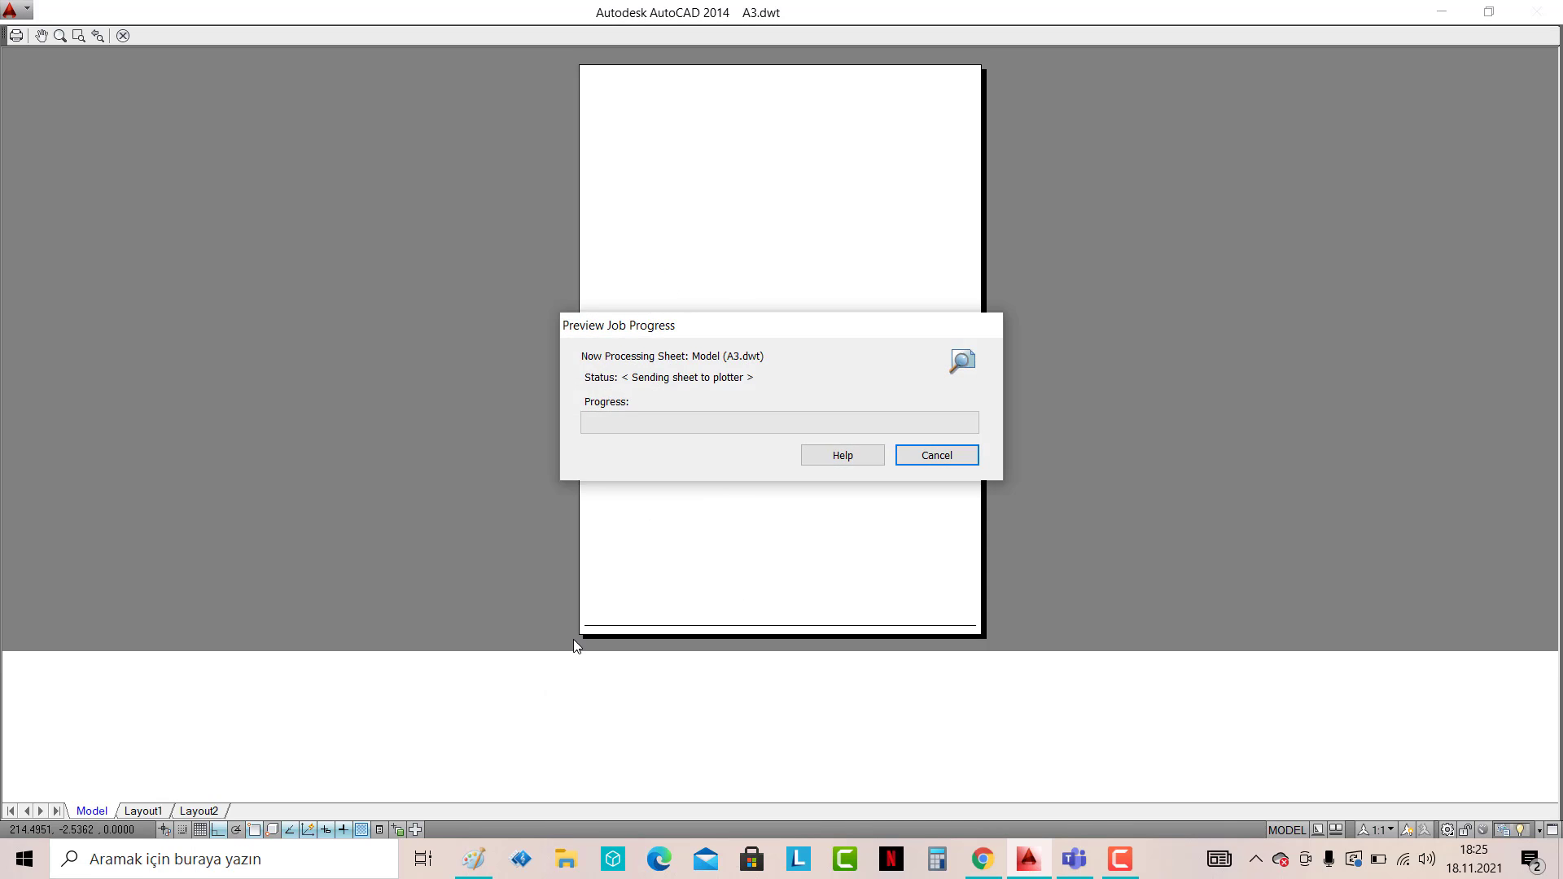
right_click(715, 325)
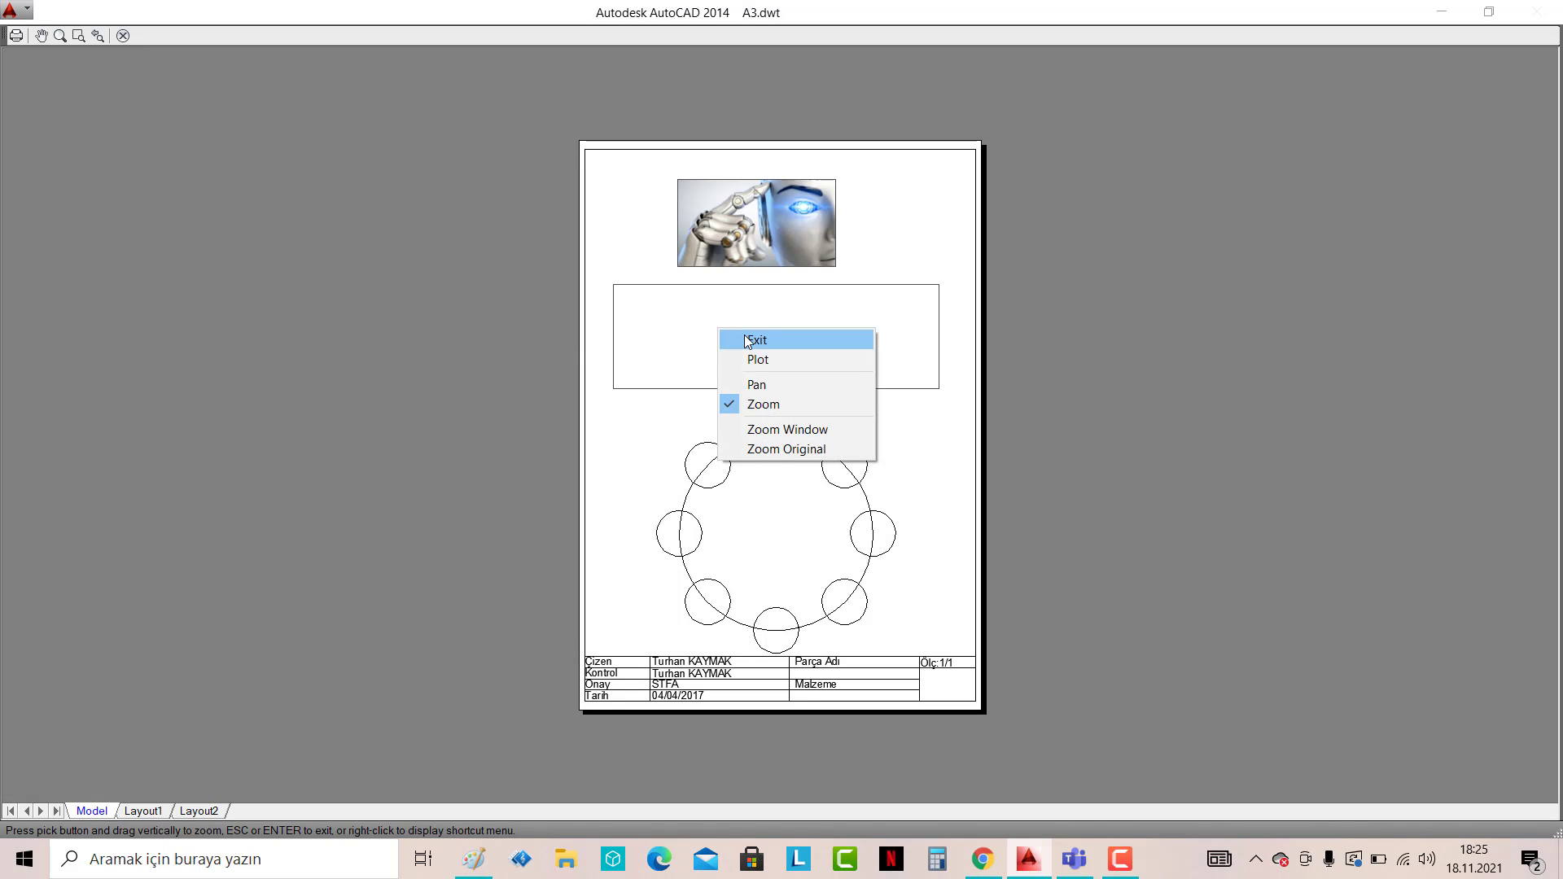
click(747, 340)
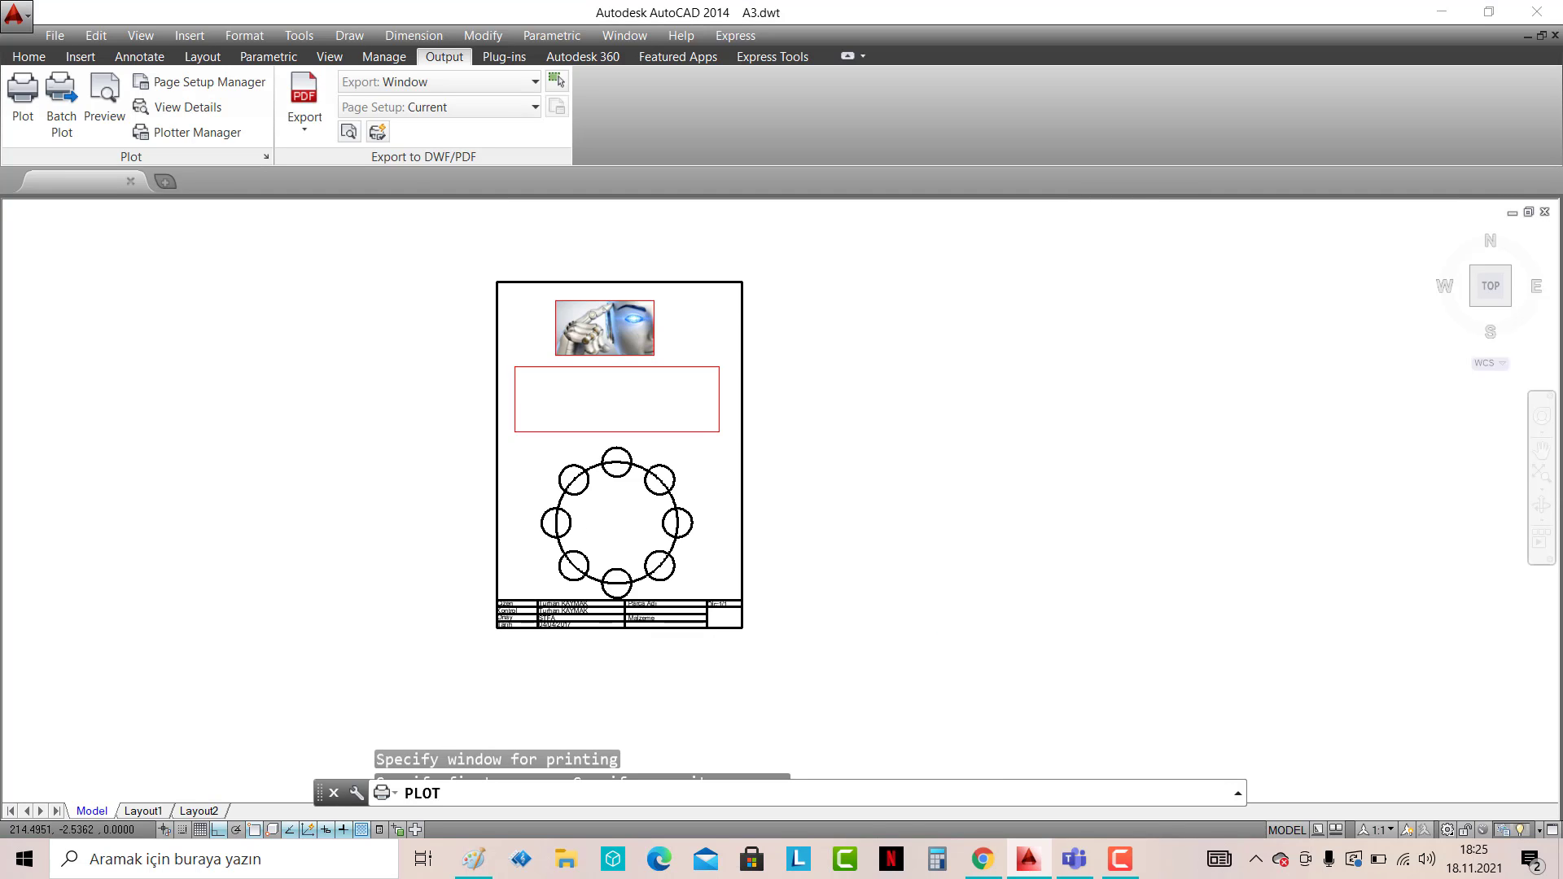
click(890, 664)
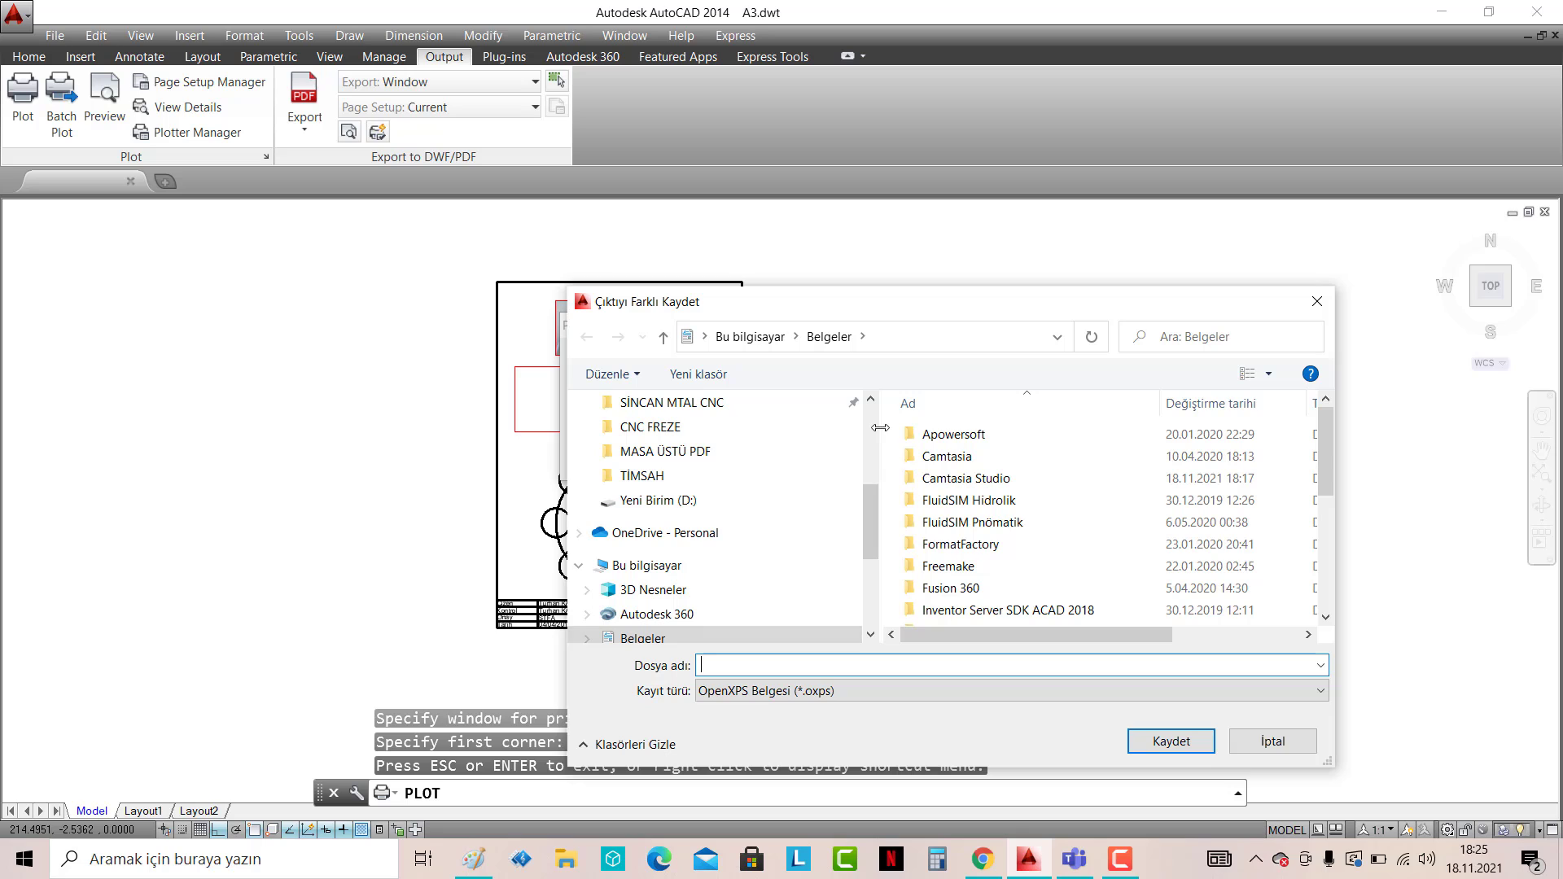
- Save the XPS plot output as AAAAA on the Desktop, then minimize AutoCAD
scroll(795, 424, up, 3)
click(645, 402)
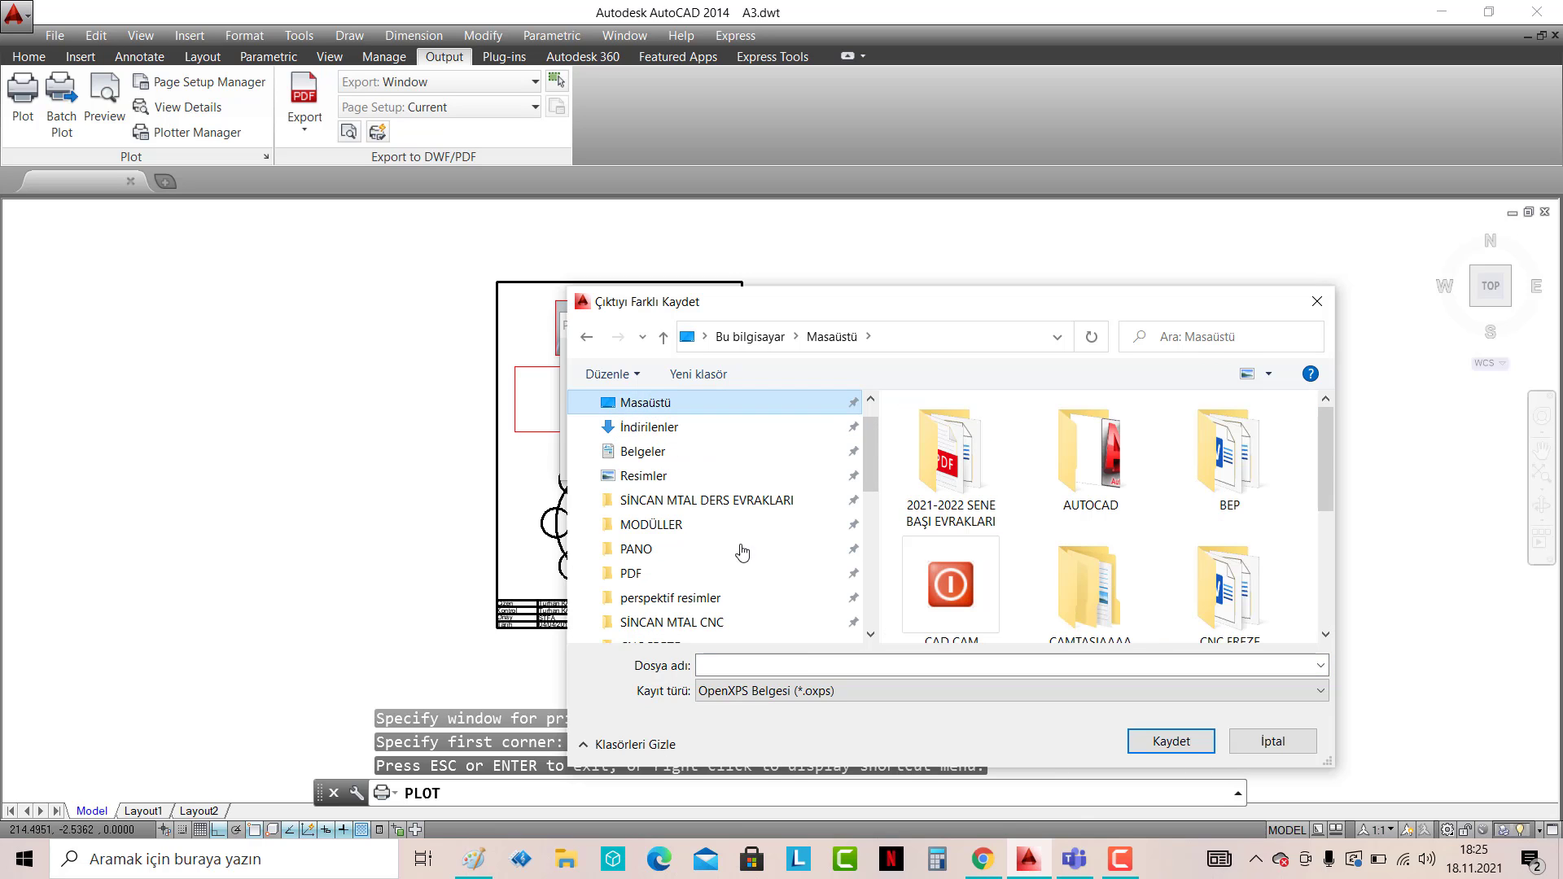
click(732, 665)
text(AA)
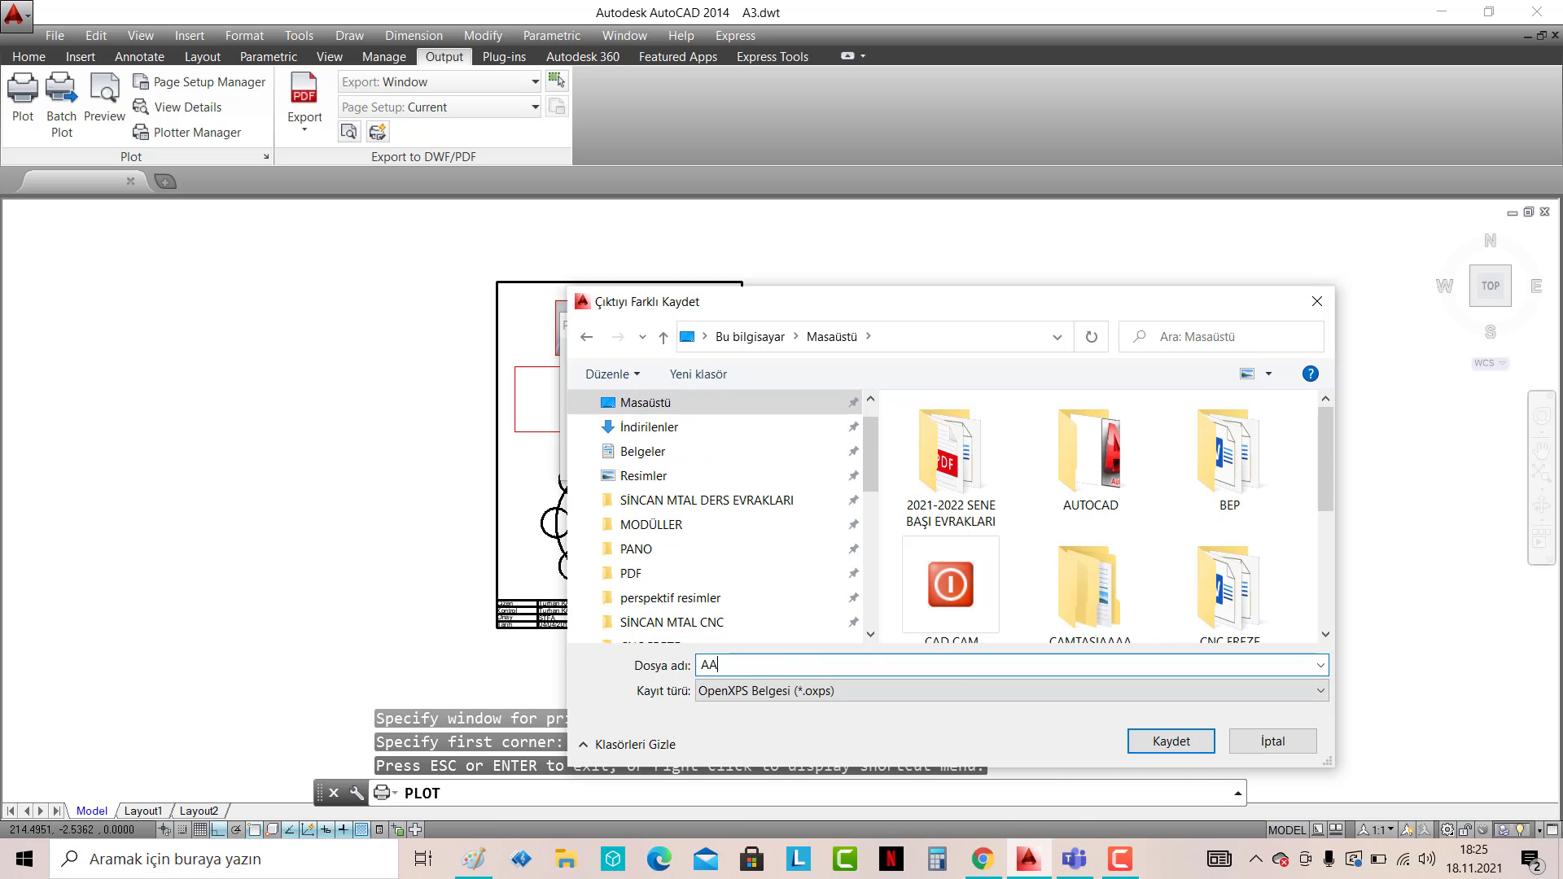
text(AAA)
click(1186, 742)
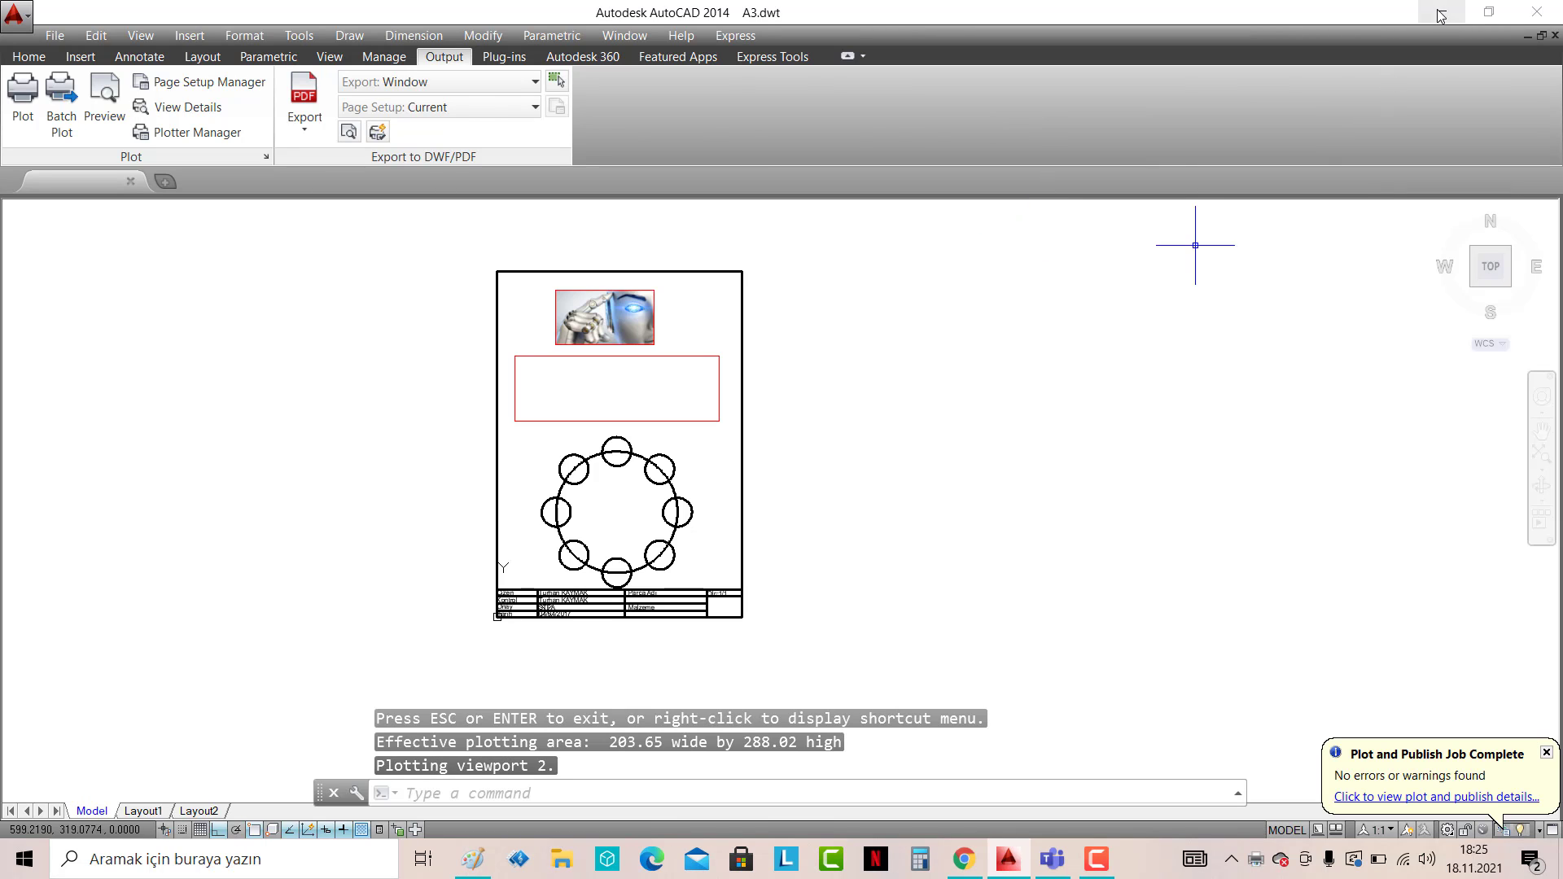
click(1441, 15)
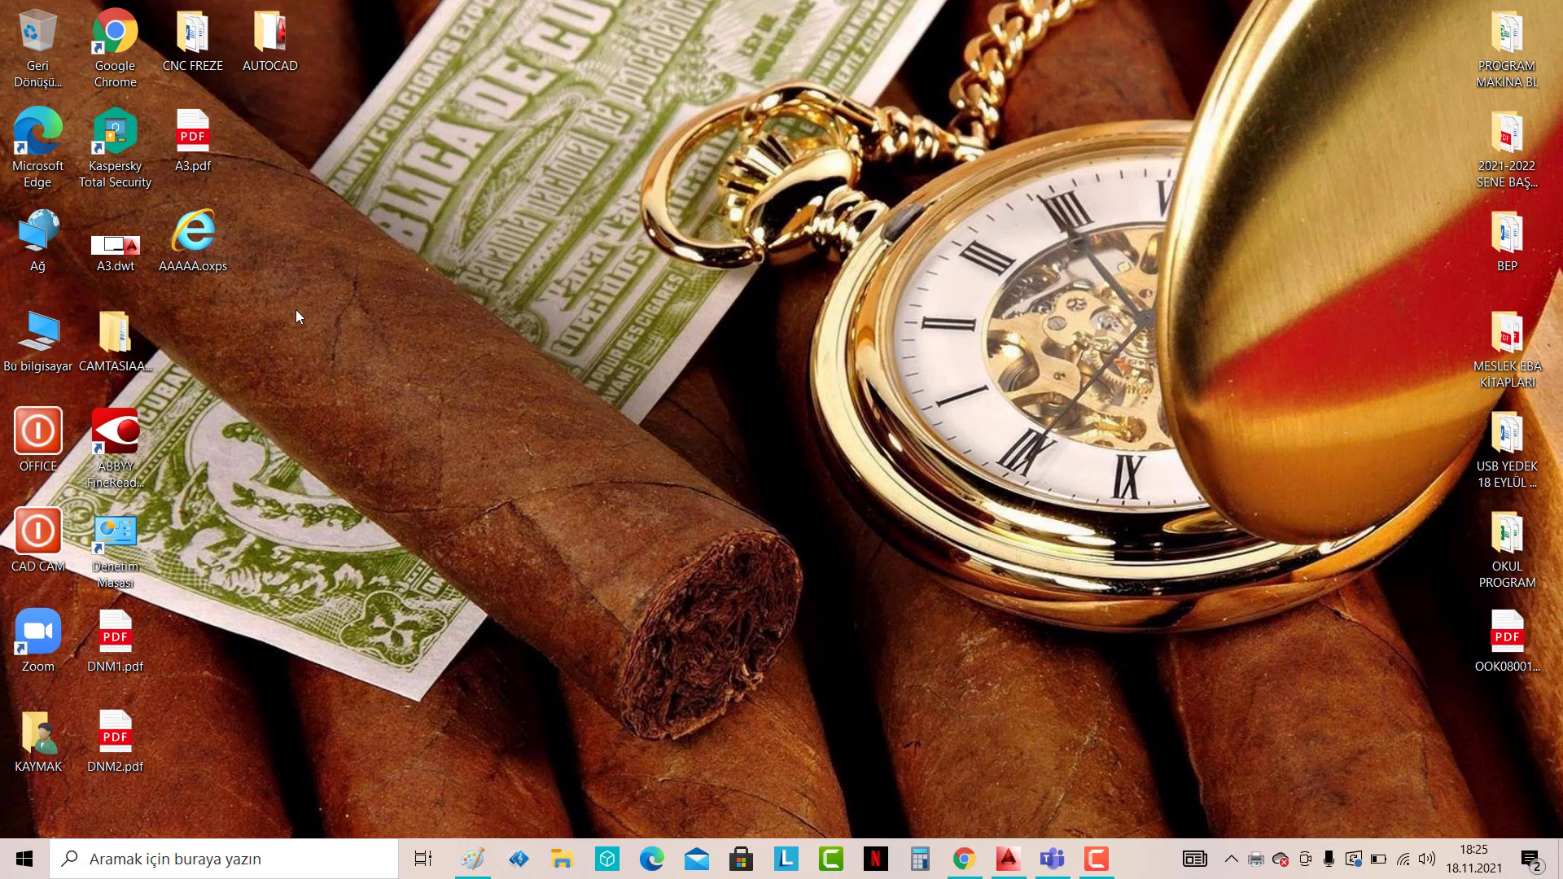
- Double-click AAAAA.oxps on the desktop and try opening it from the download prompt
click(208, 242)
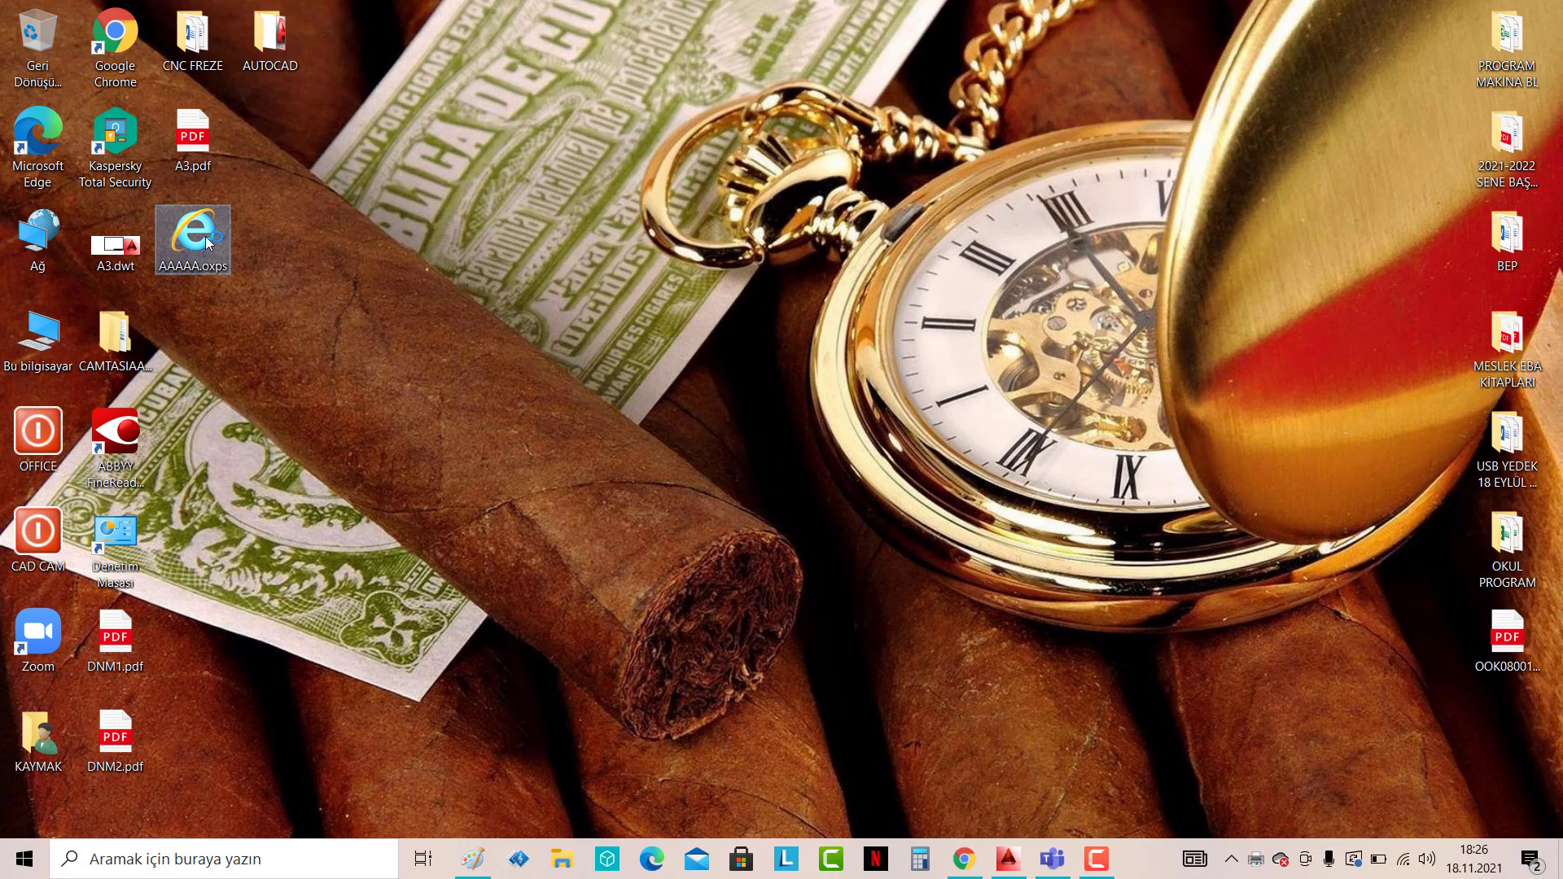
double_click(208, 242)
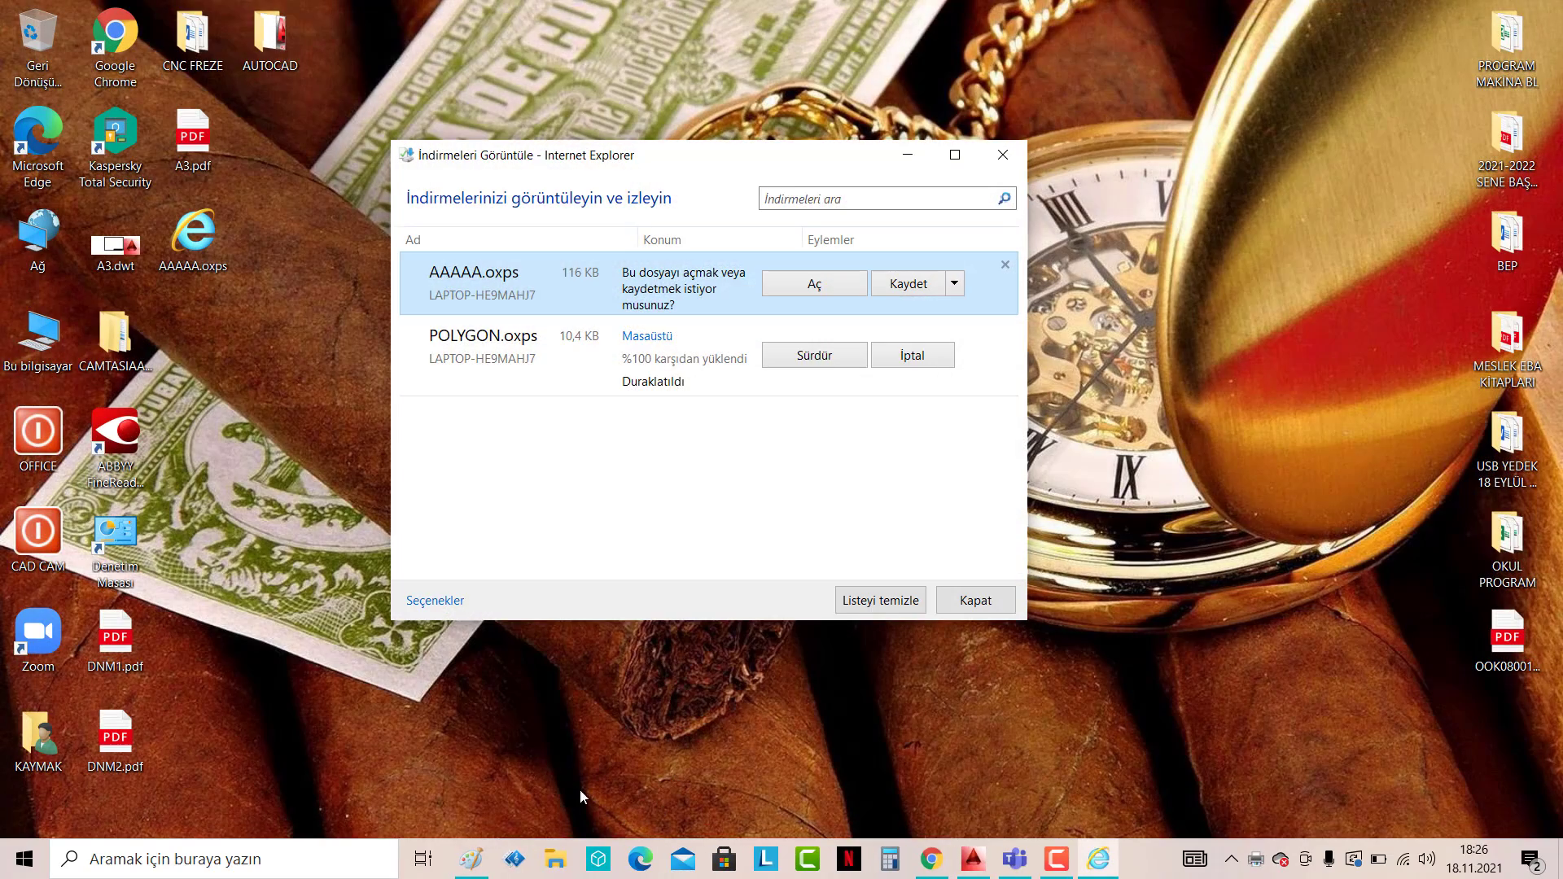
click(814, 284)
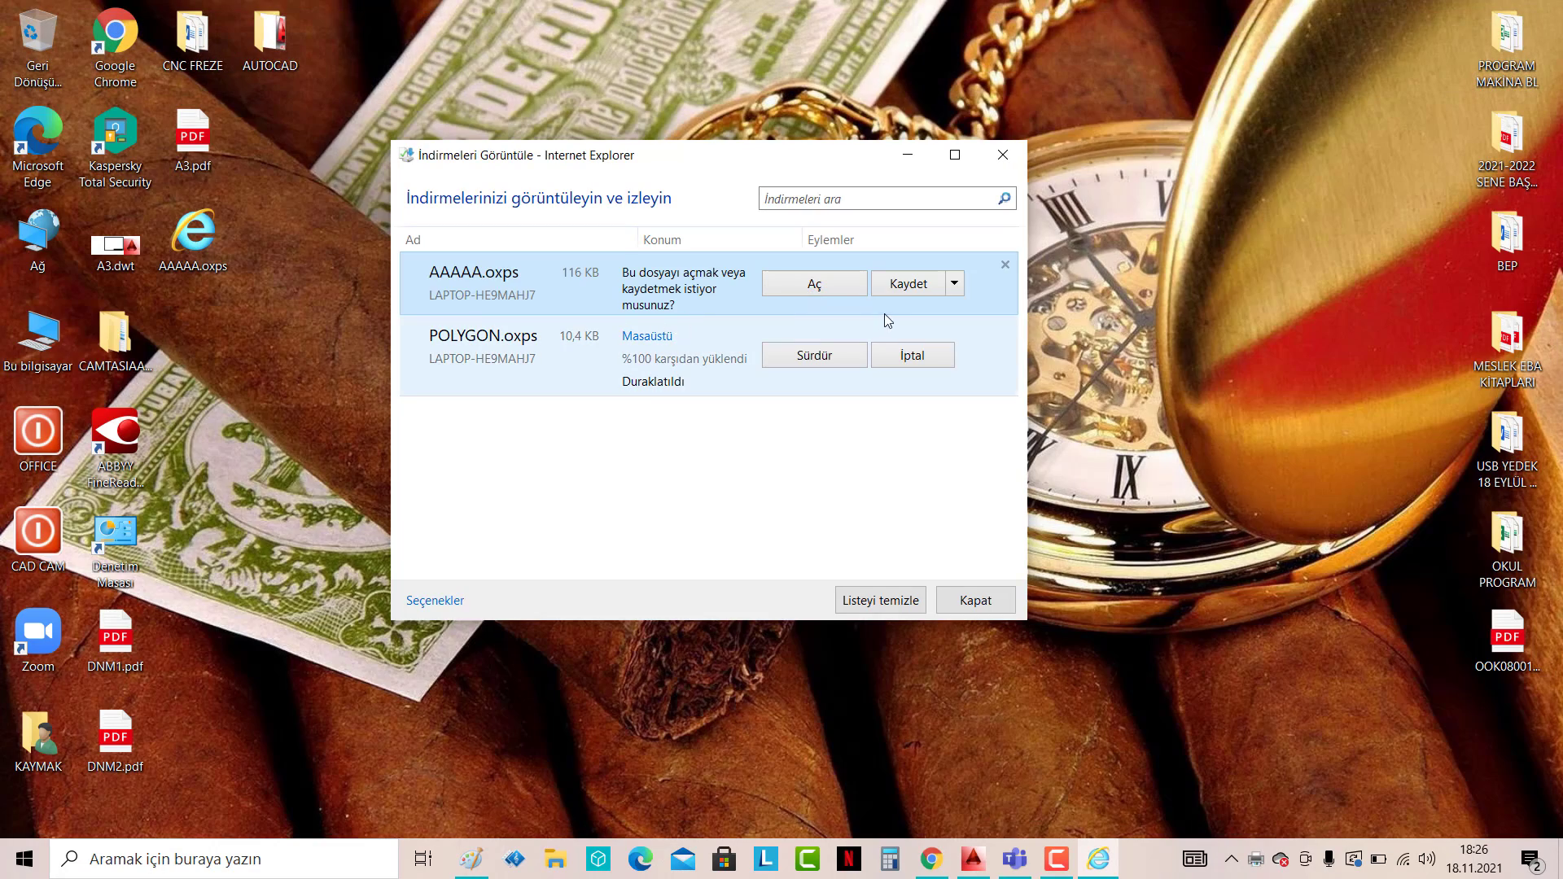
click(796, 284)
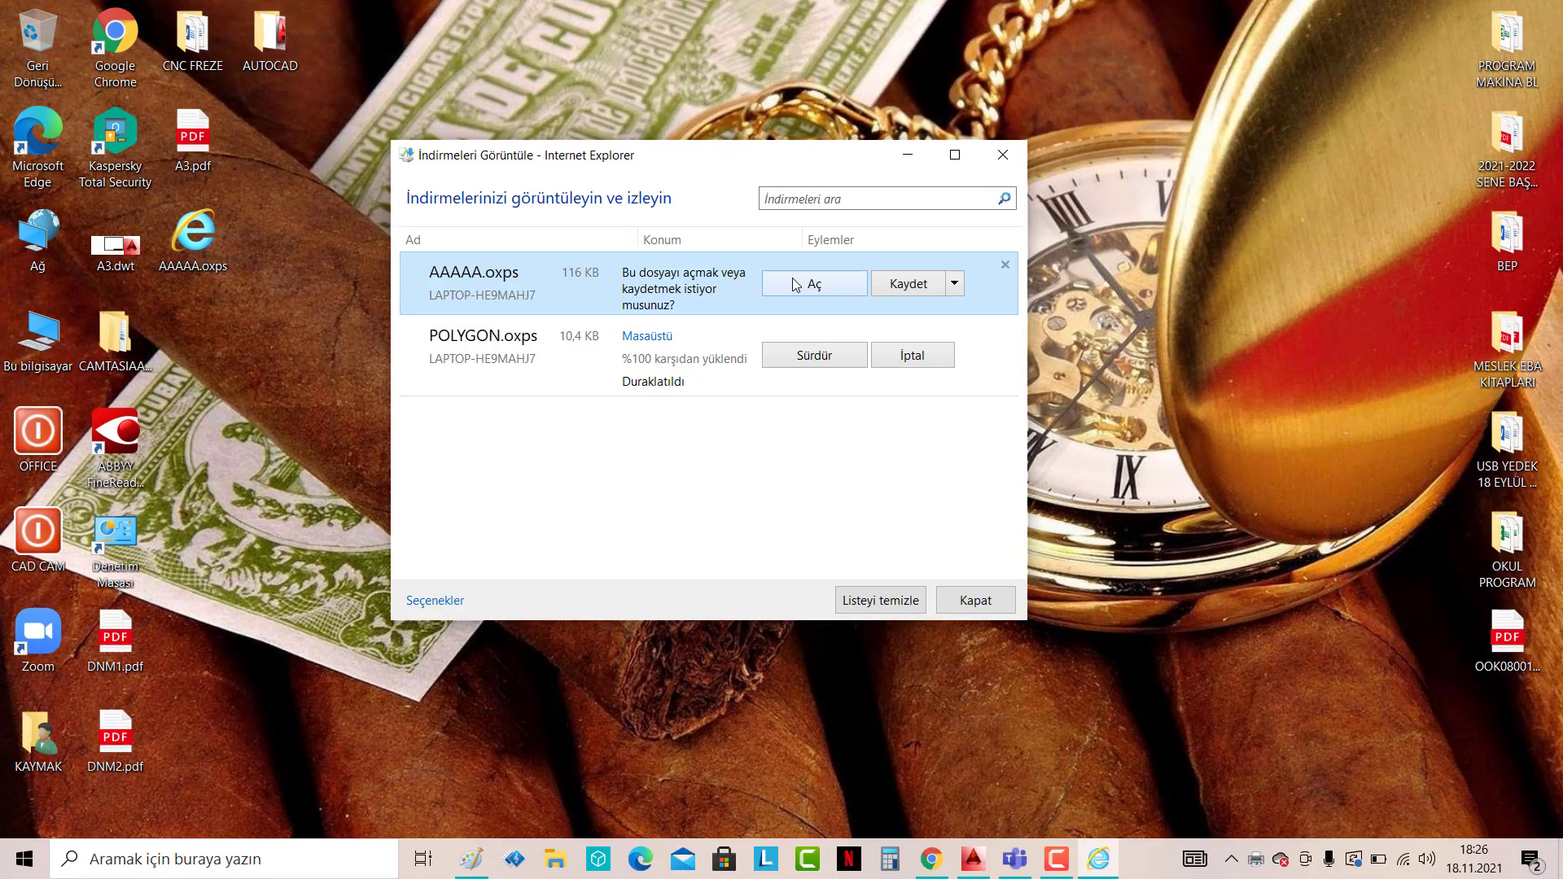
click(794, 282)
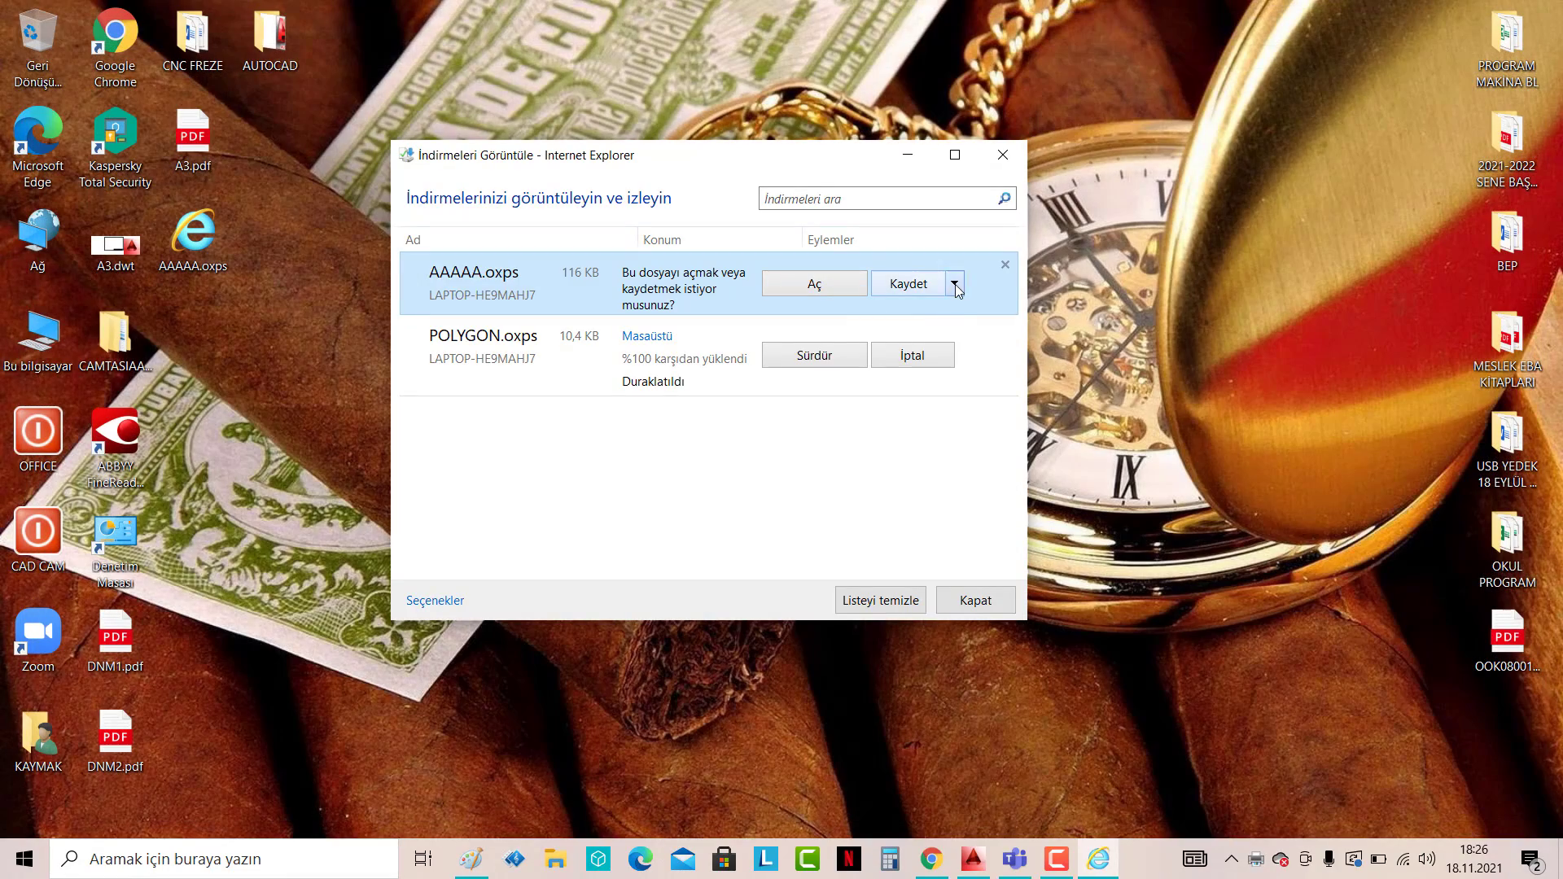
- Save AAAAA.oxps via Farklı kaydet to Masaüstü, overwriting the existing copy
click(955, 284)
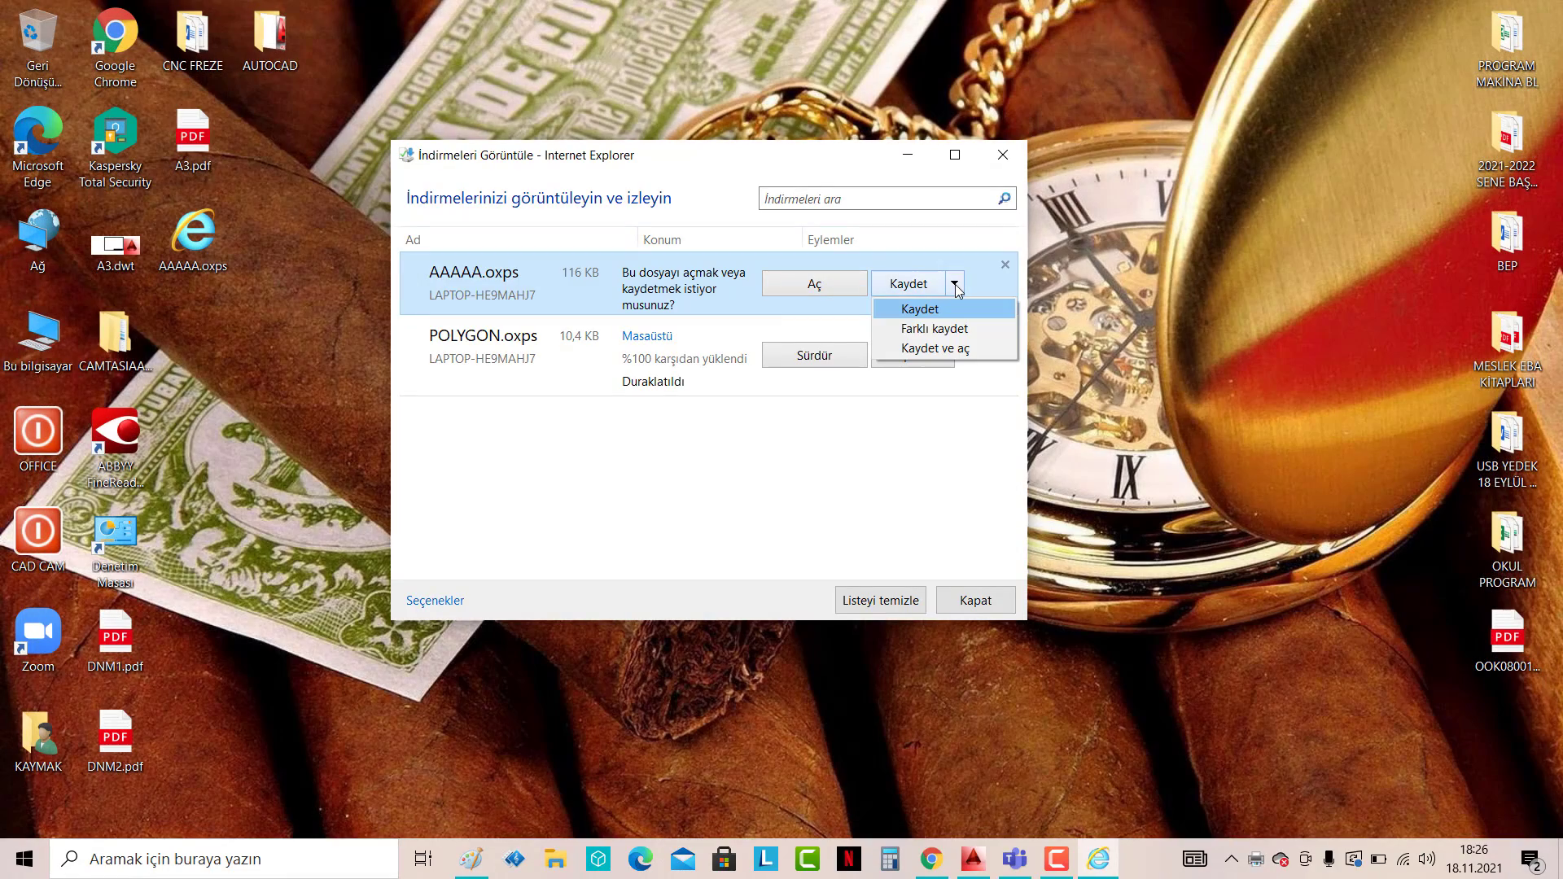
click(950, 329)
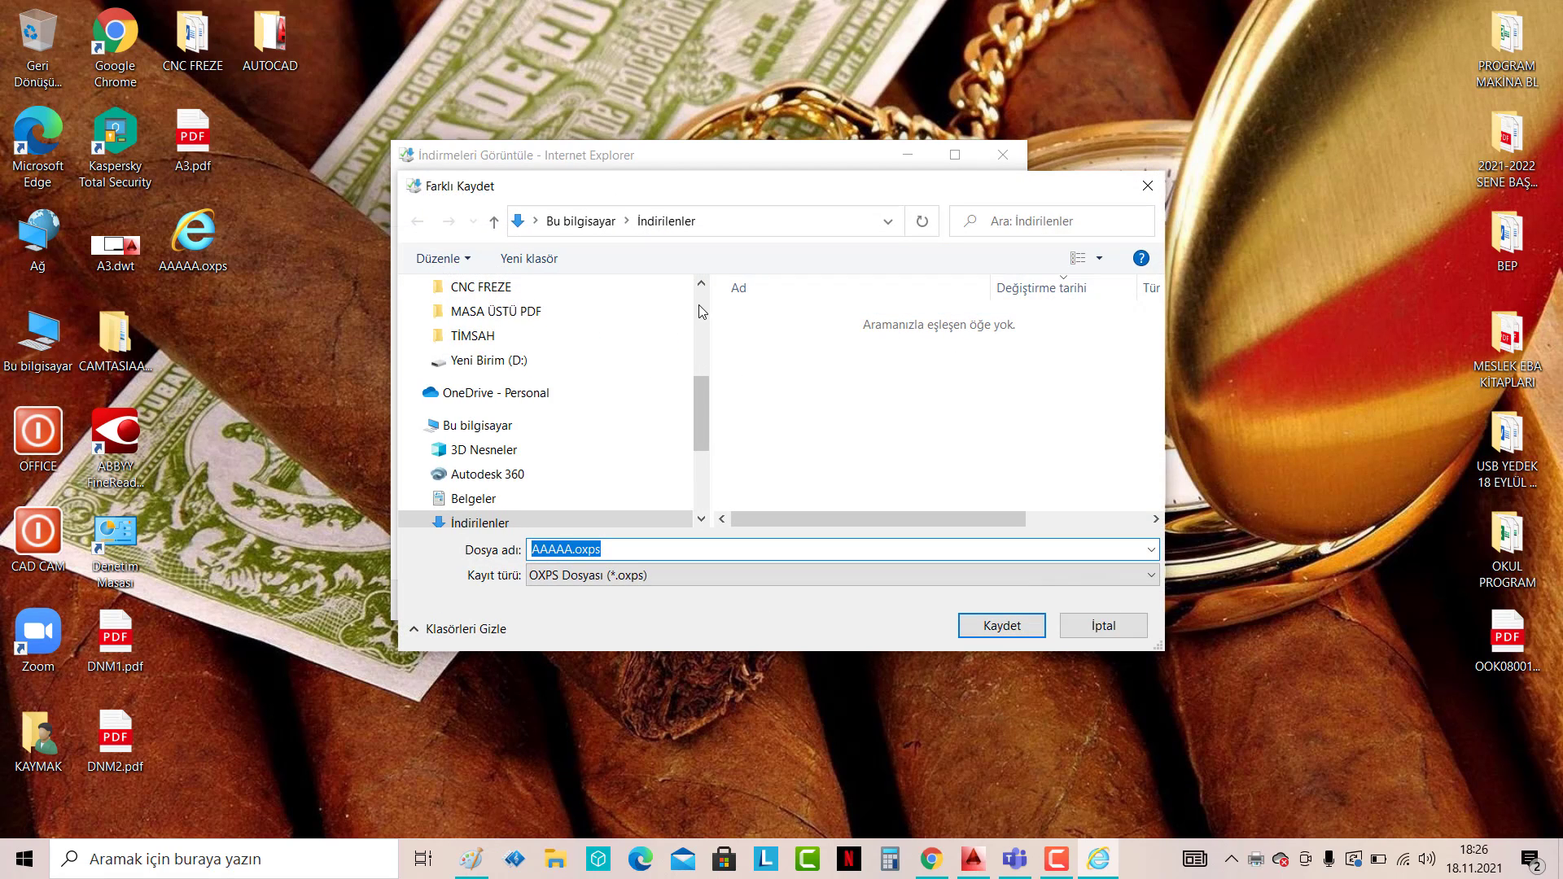
scroll(696, 310, up, 4)
scroll(693, 313, up, 1)
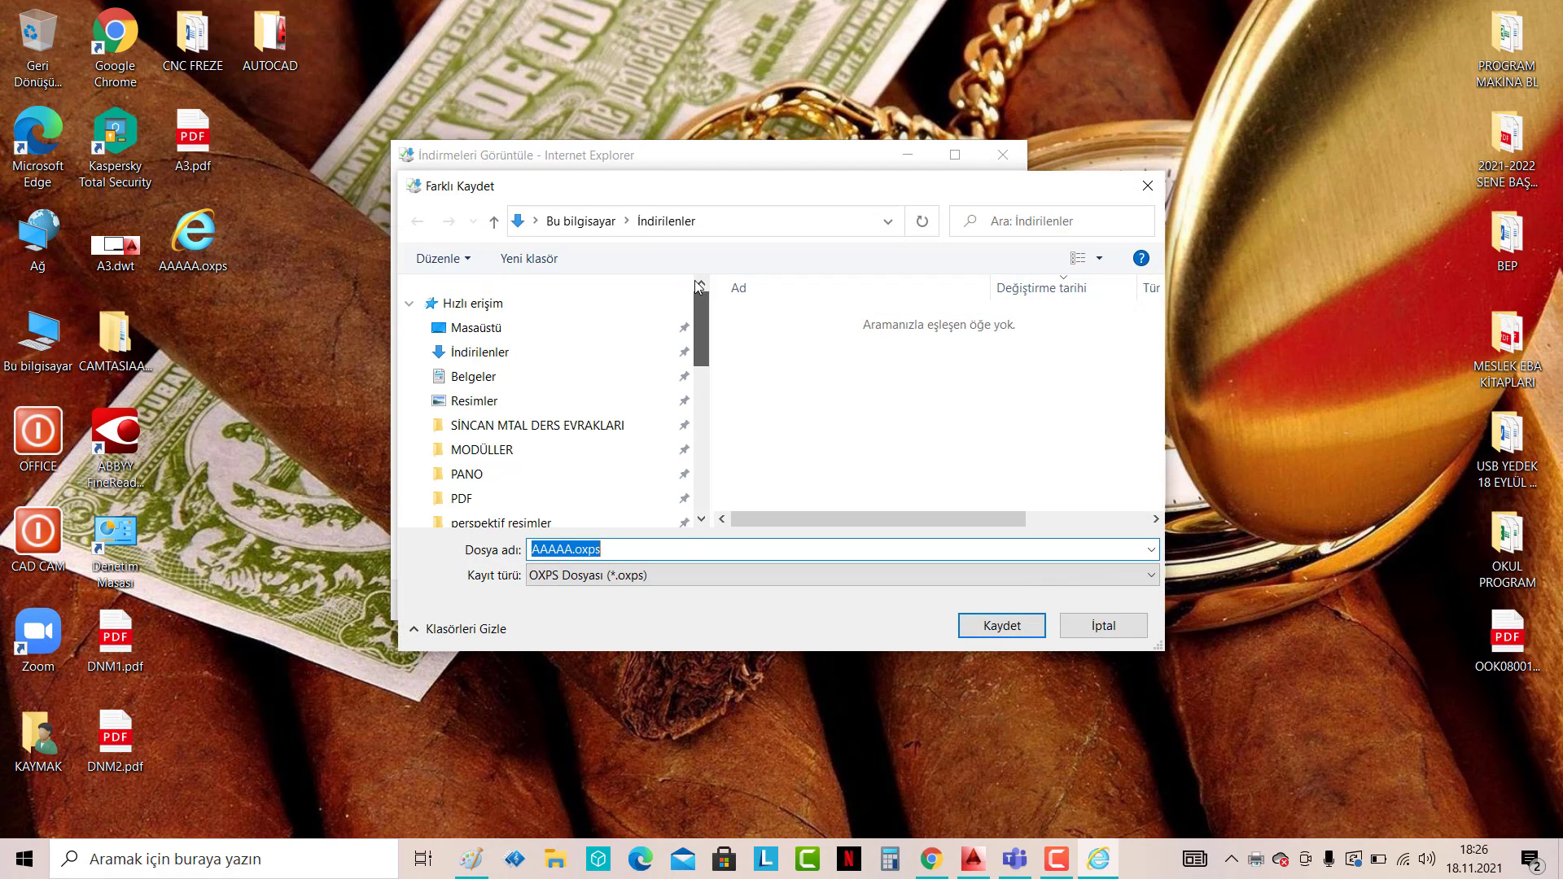
click(487, 325)
click(983, 622)
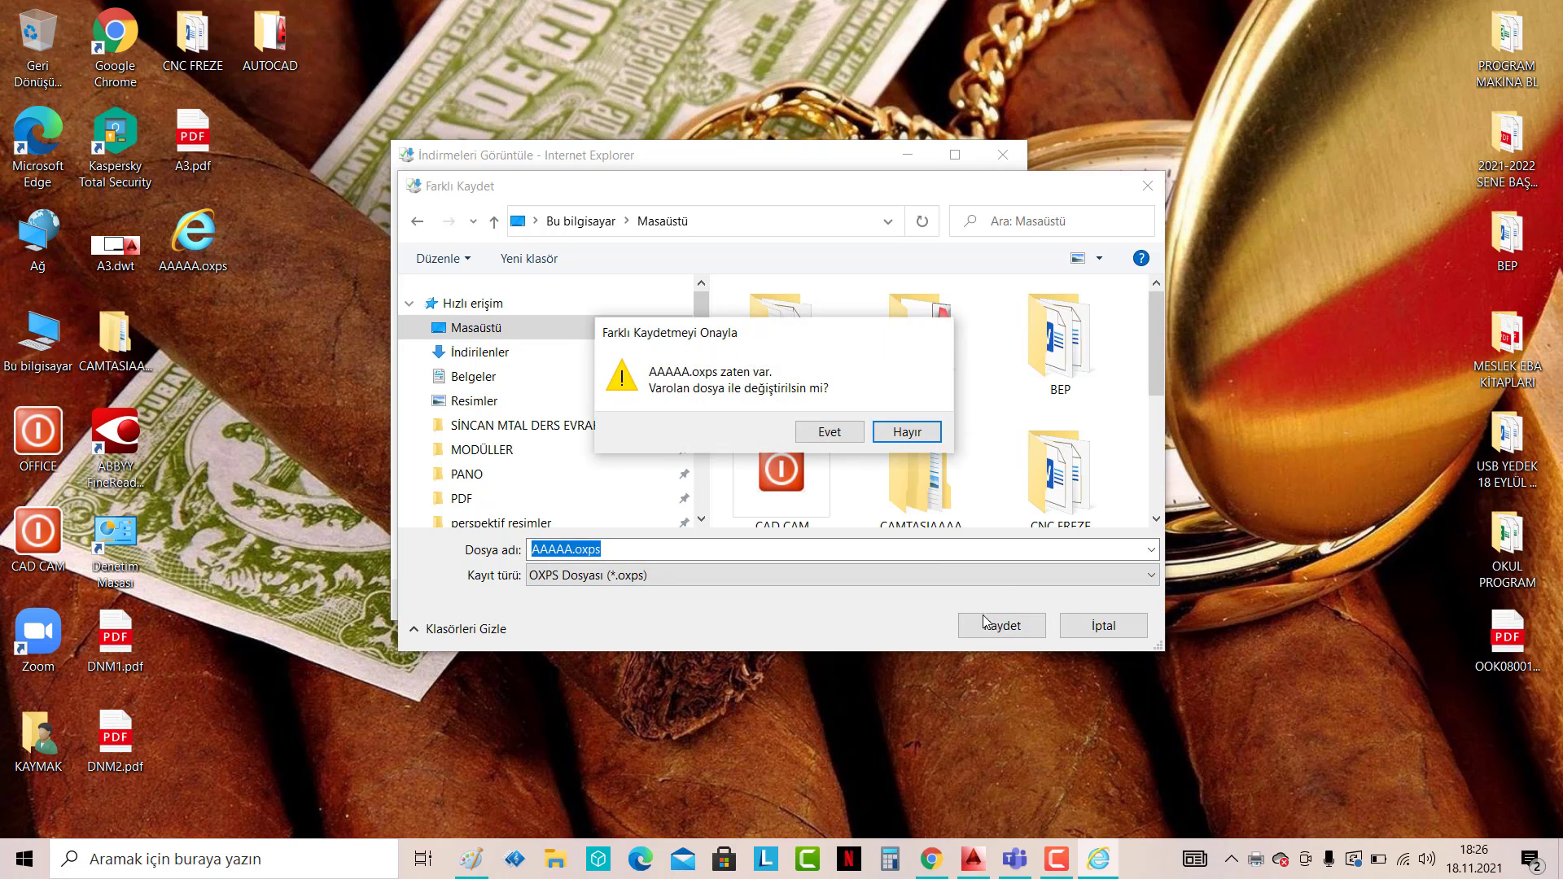
click(829, 433)
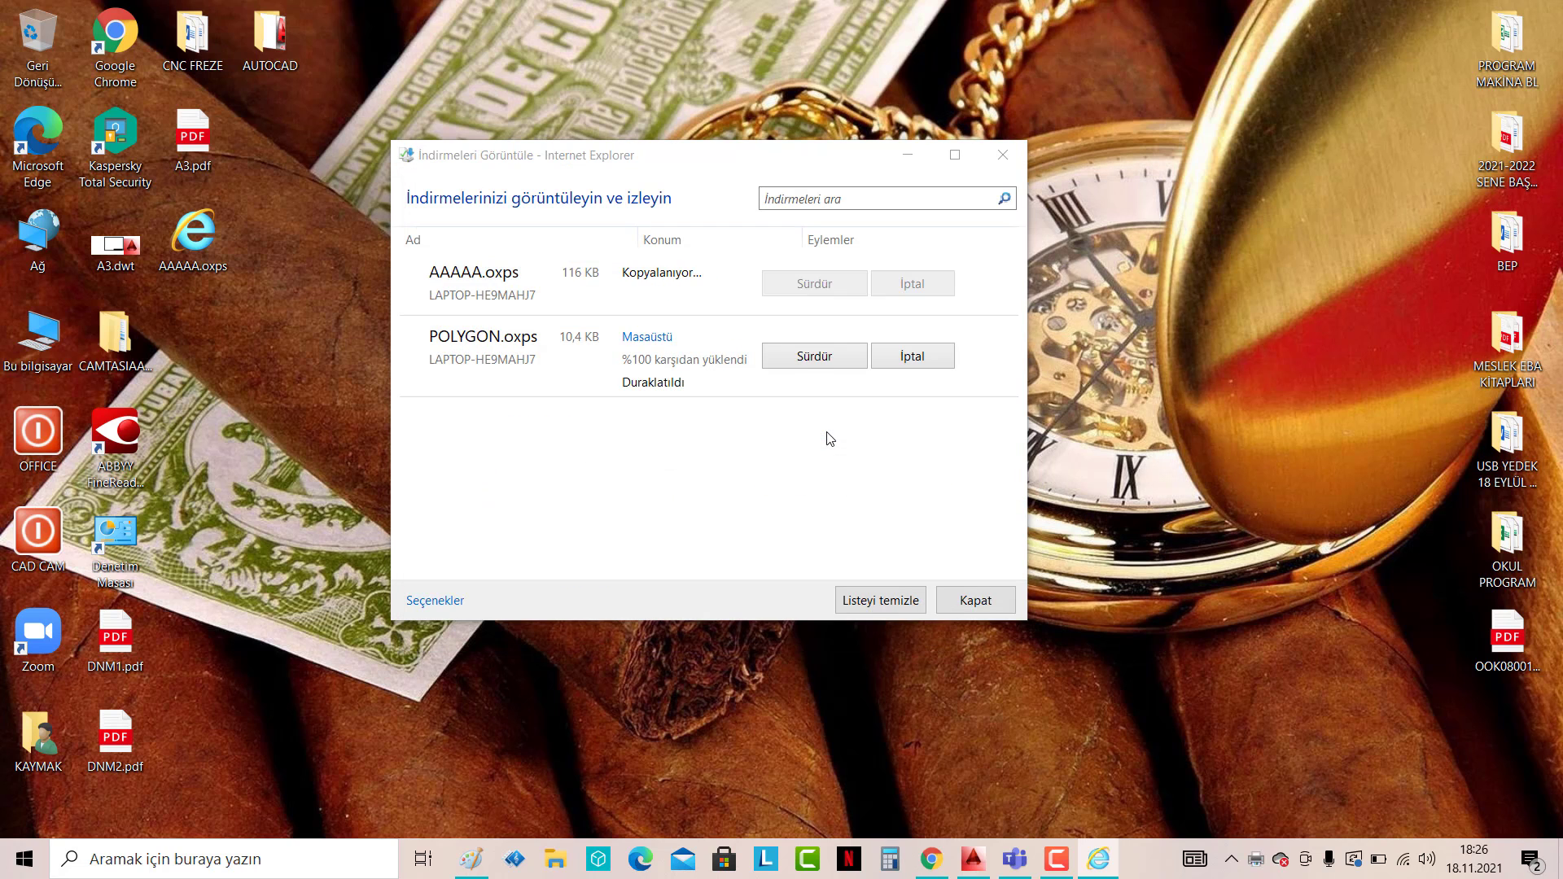
click(976, 600)
- Open the new AAAAA.oxps in Internet Explorer and scroll through the page
right_click(202, 339)
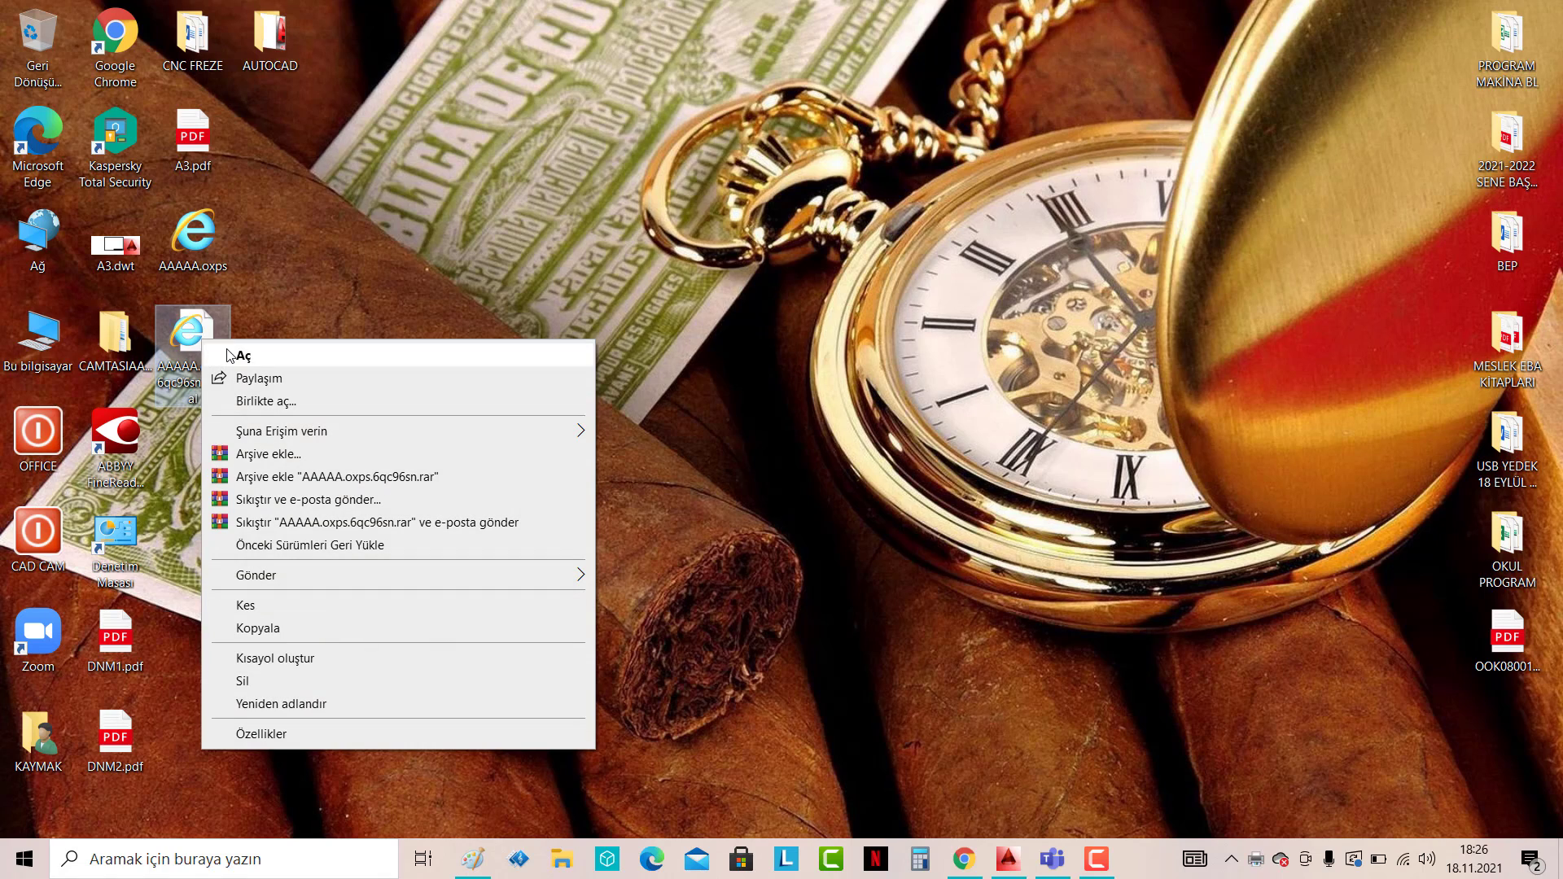
click(265, 400)
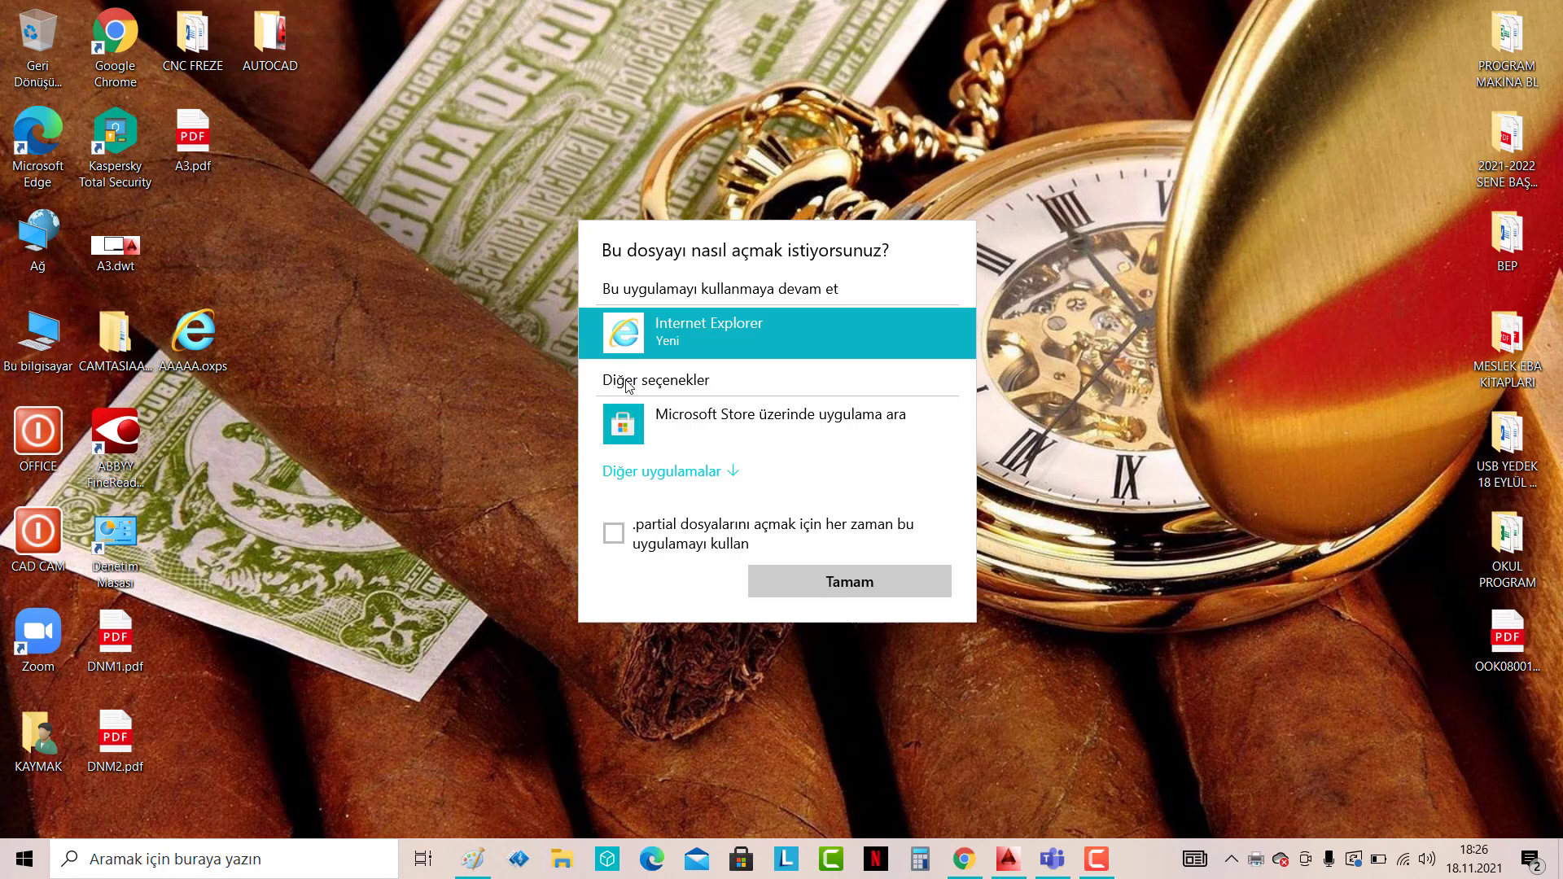
click(906, 600)
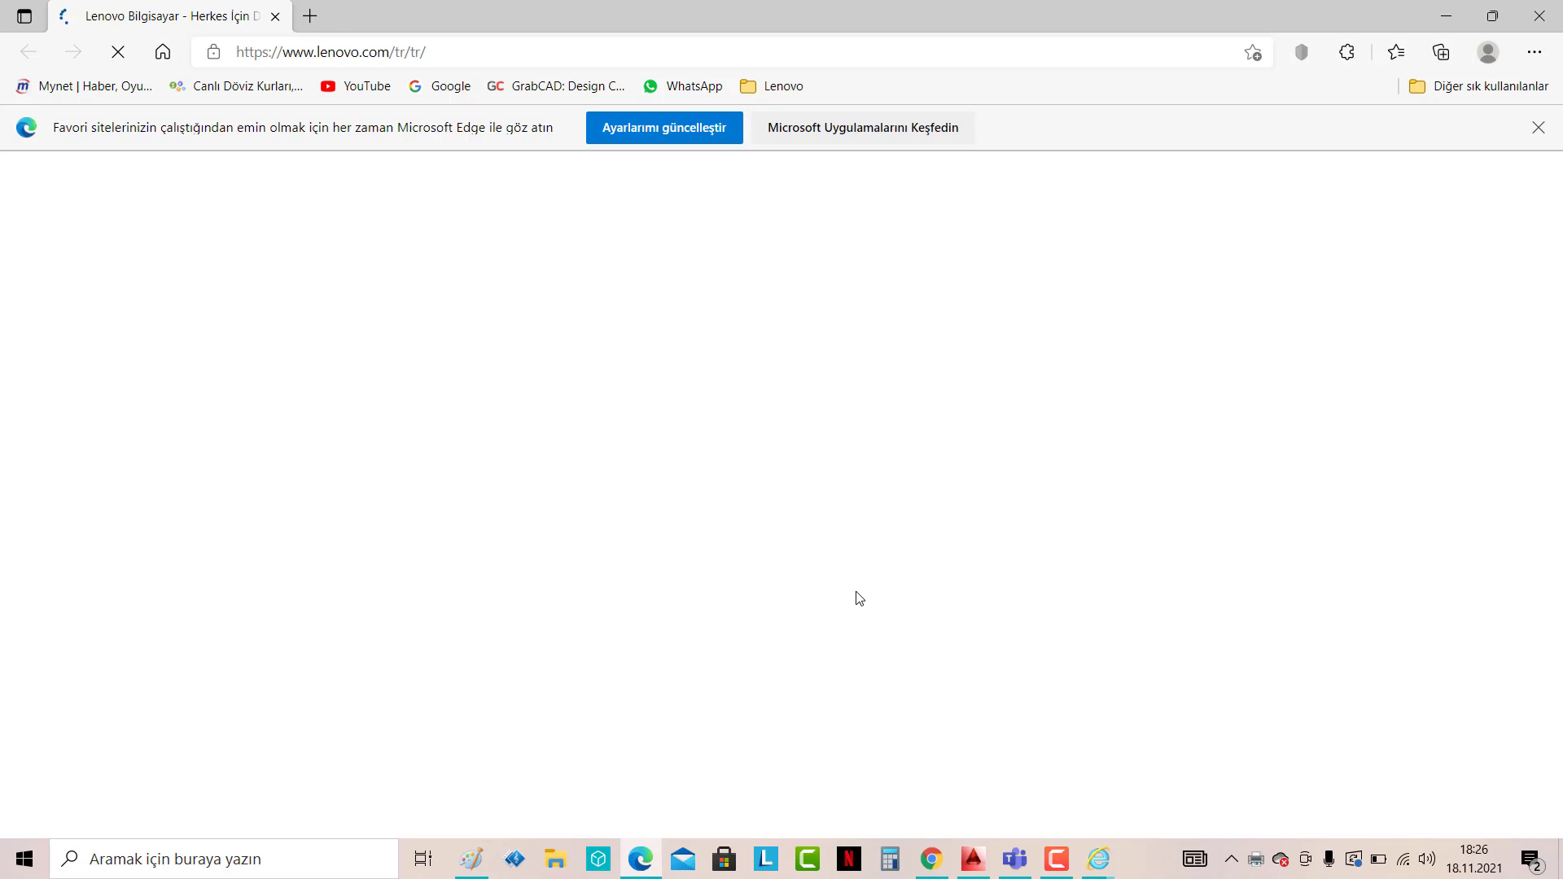
scroll(742, 547, down, 2)
scroll(742, 547, down, 3)
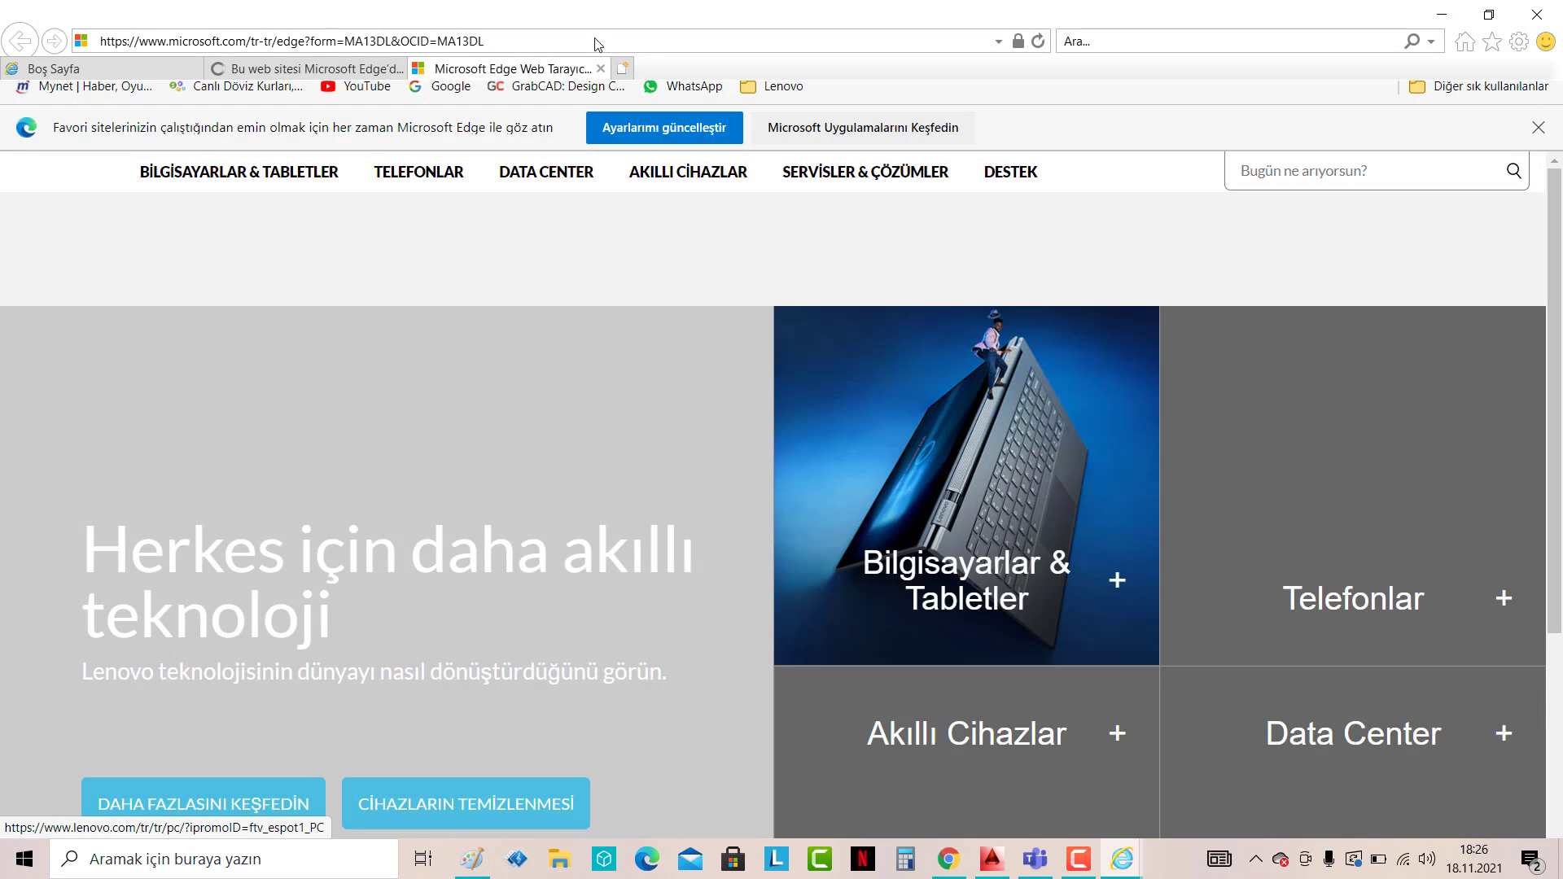
- Switch to the Microsoft Edge support tab, then close Internet Explorer with all tabs
click(363, 73)
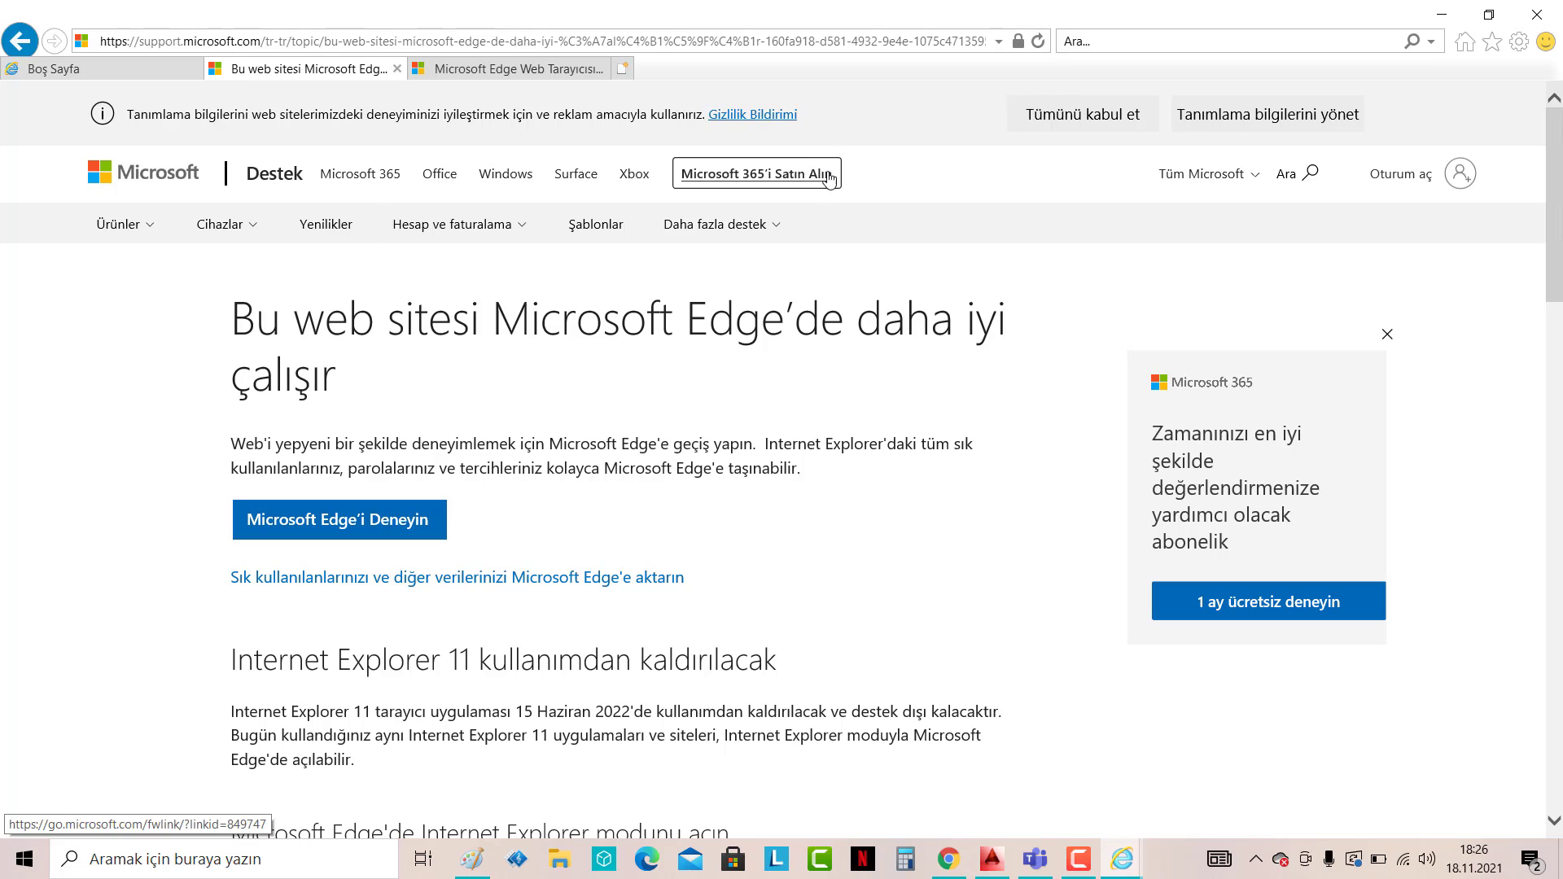
click(1537, 14)
click(764, 433)
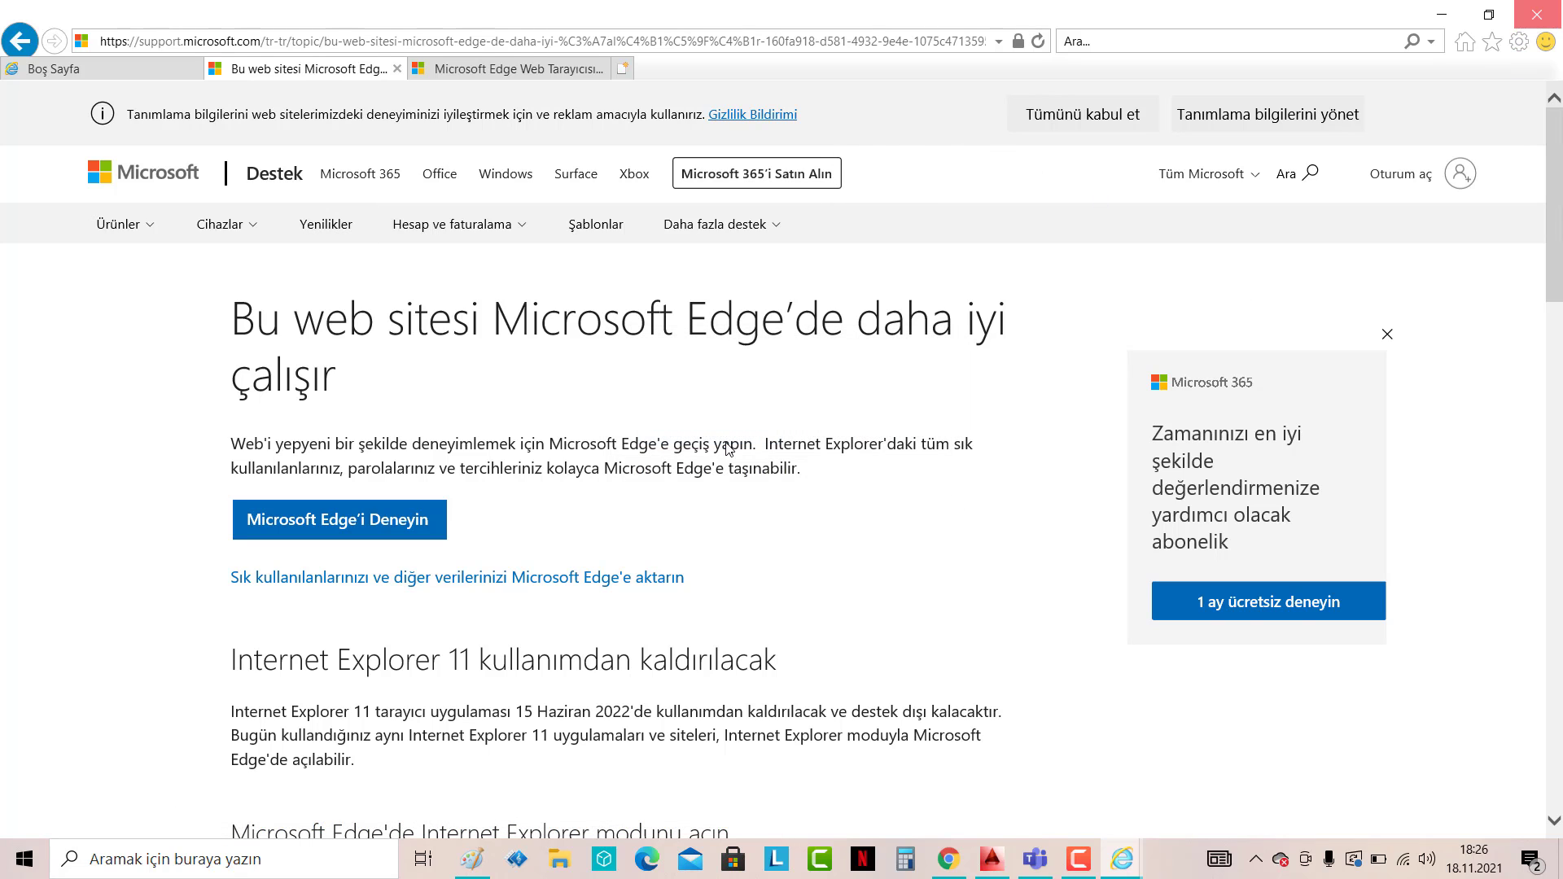
click(1535, 19)
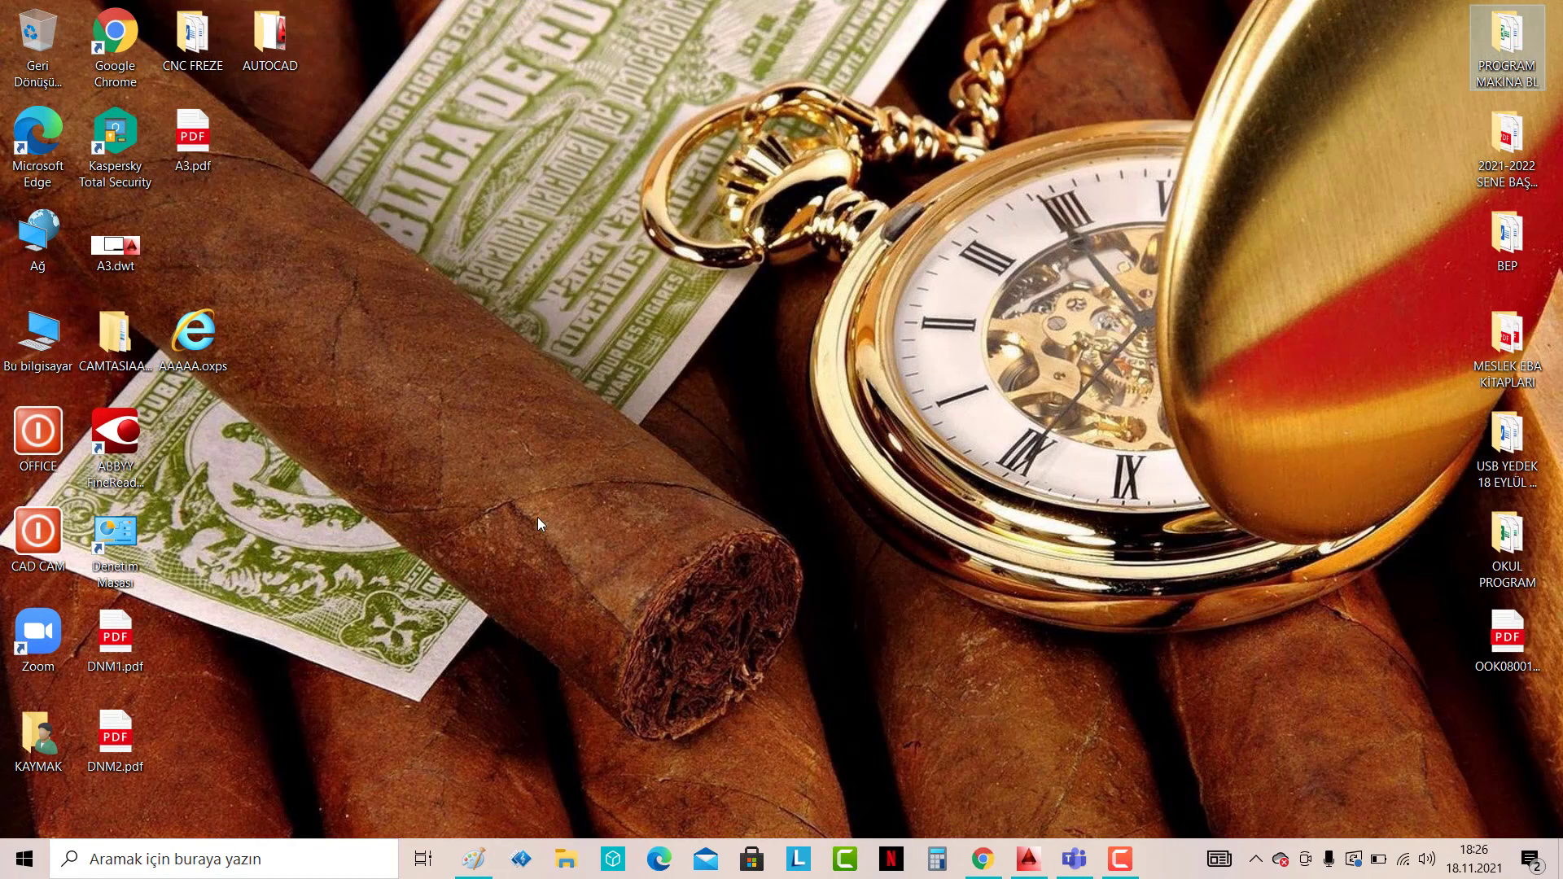
- Move the AAAAA.oxps icon beside A3.dwt and return to AutoCAD from the taskbar
mouse_move(207, 365)
mouse_down()
mouse_move(189, 265)
mouse_move(218, 261)
mouse_up()
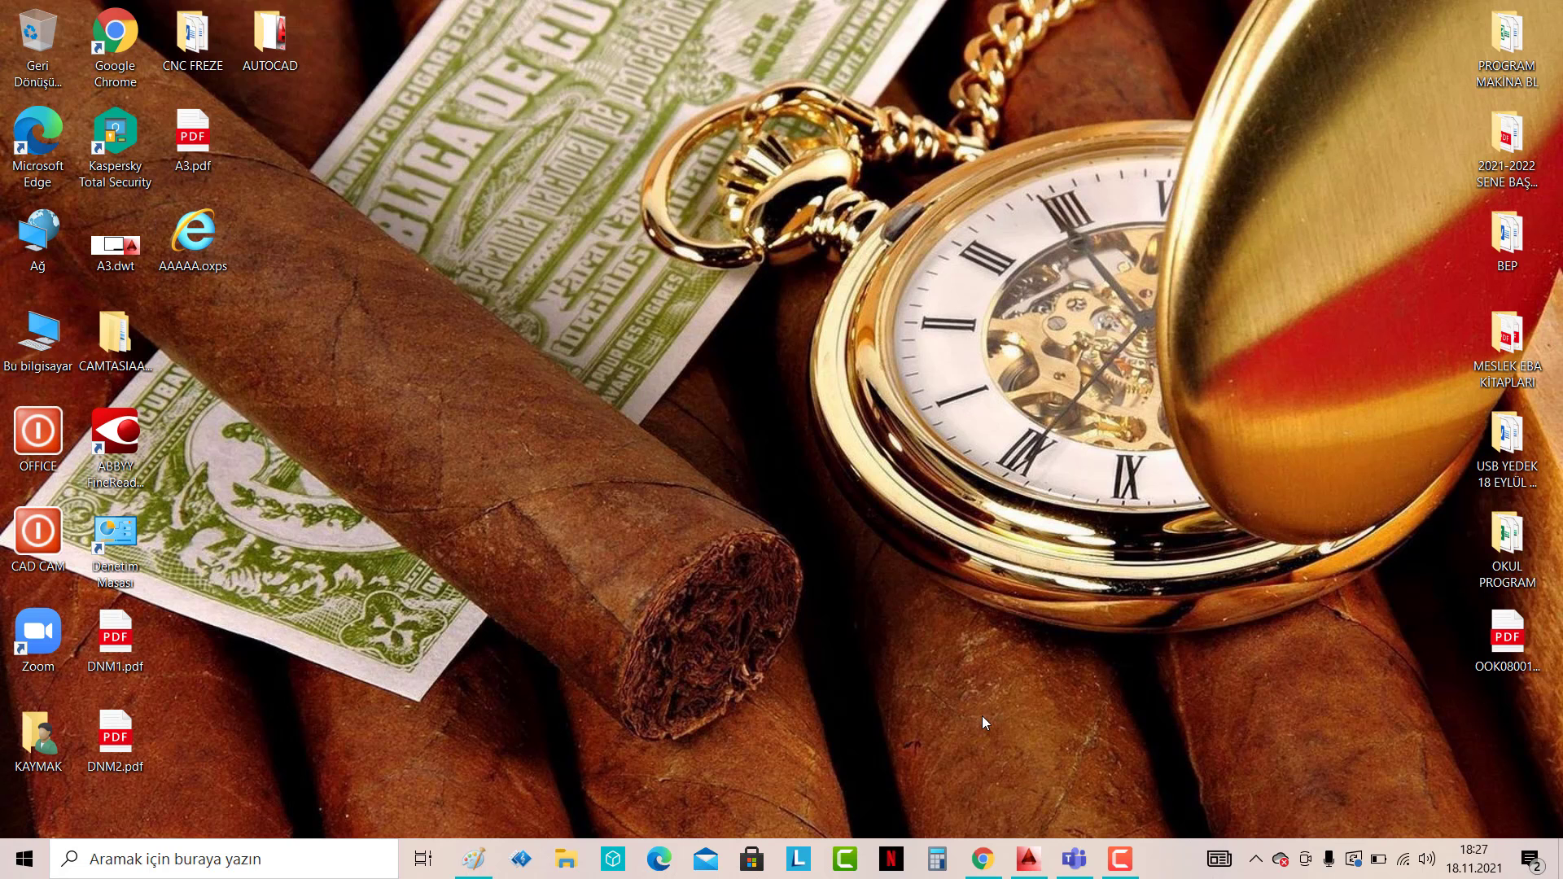
click(983, 859)
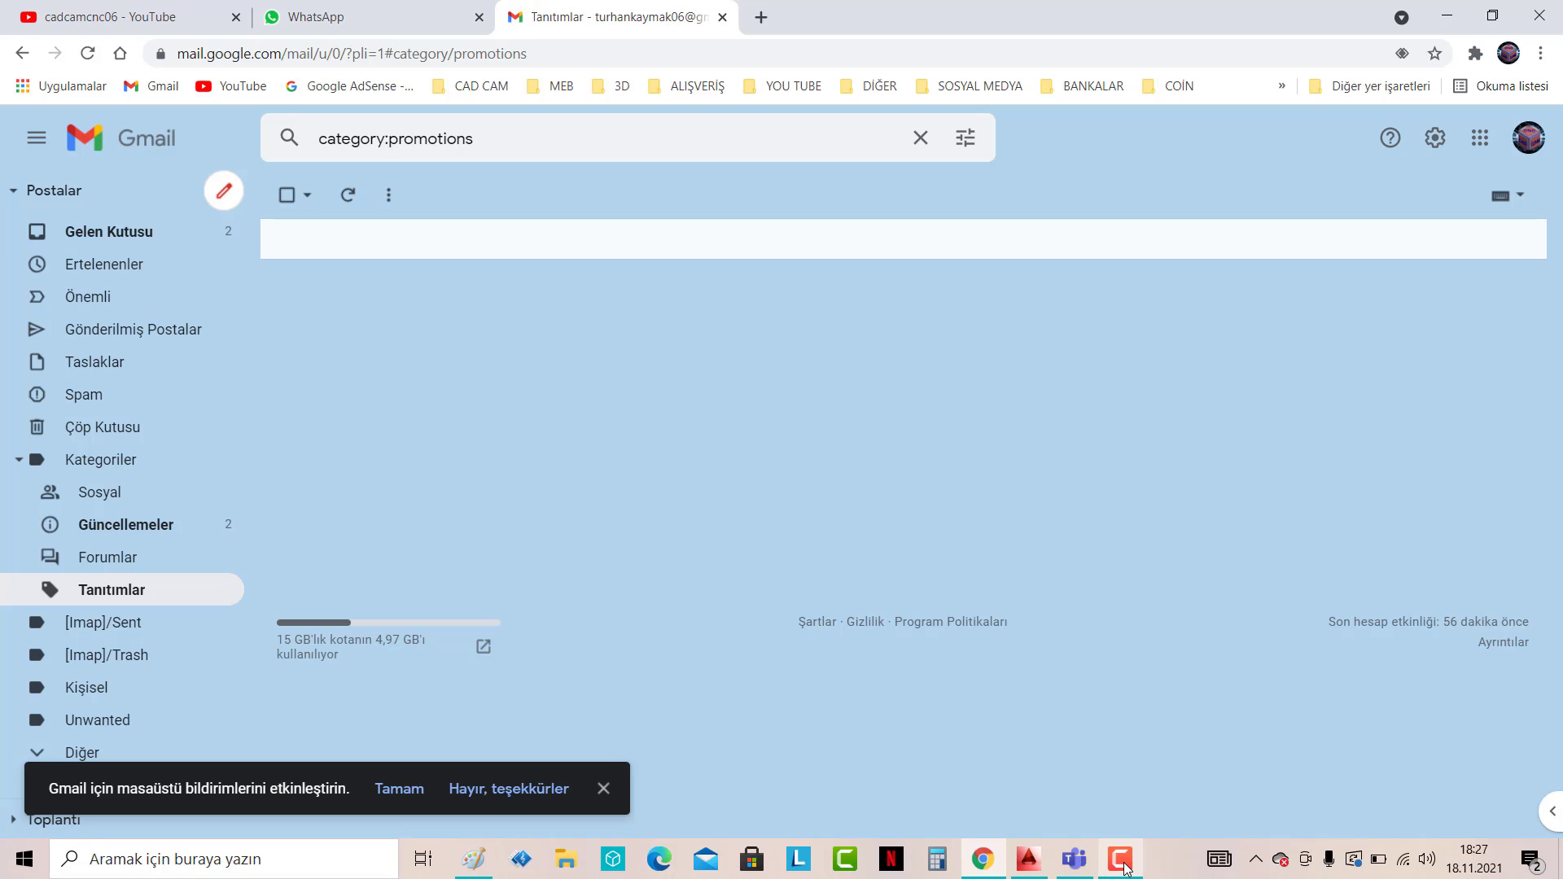
click(1125, 865)
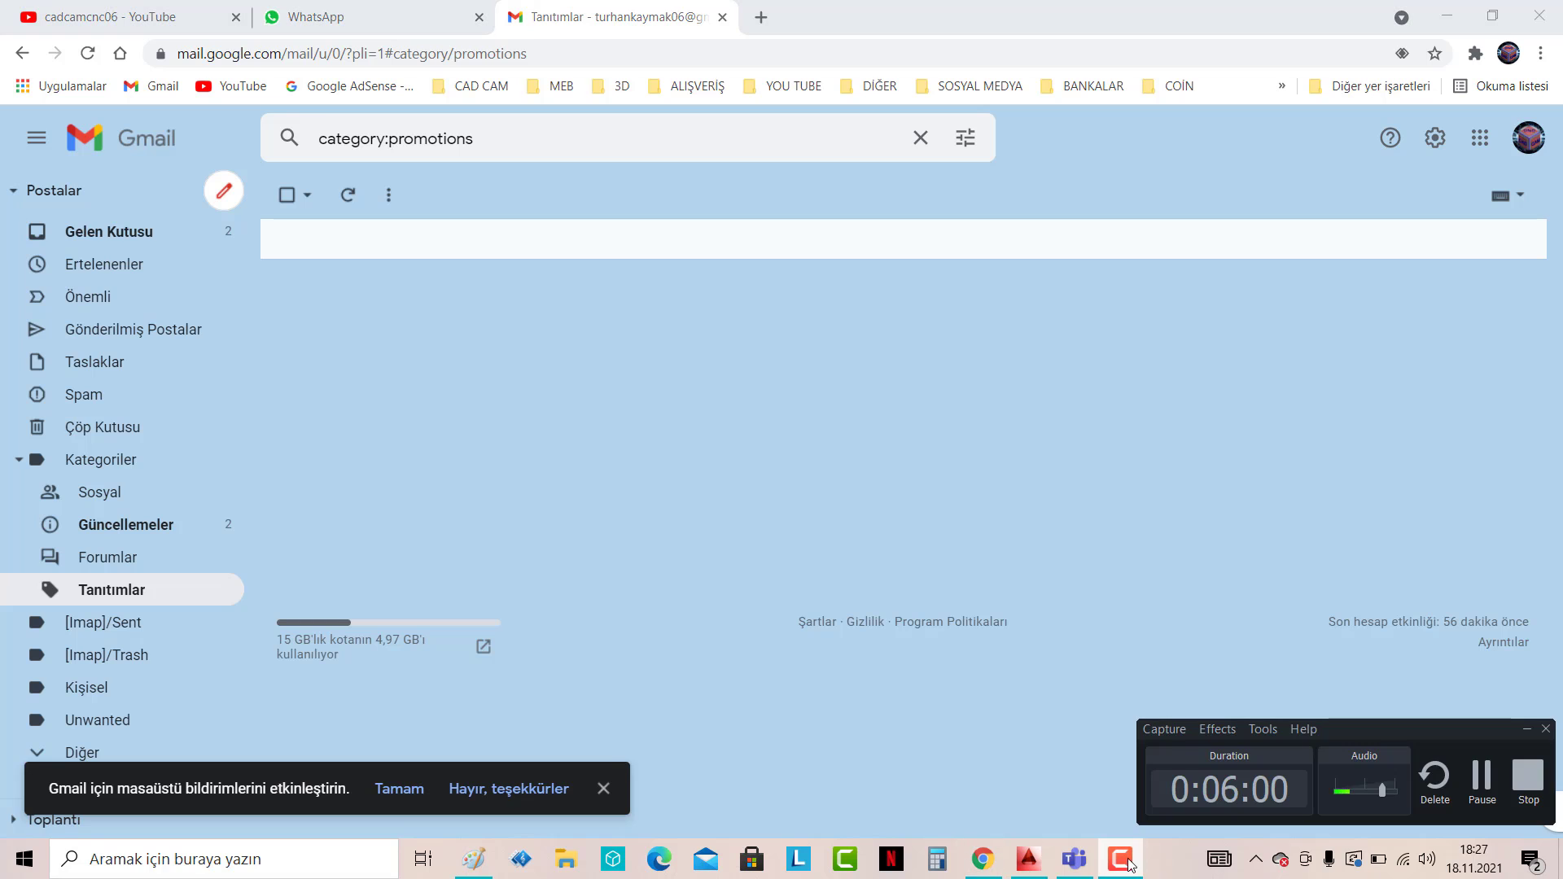
click(1028, 862)
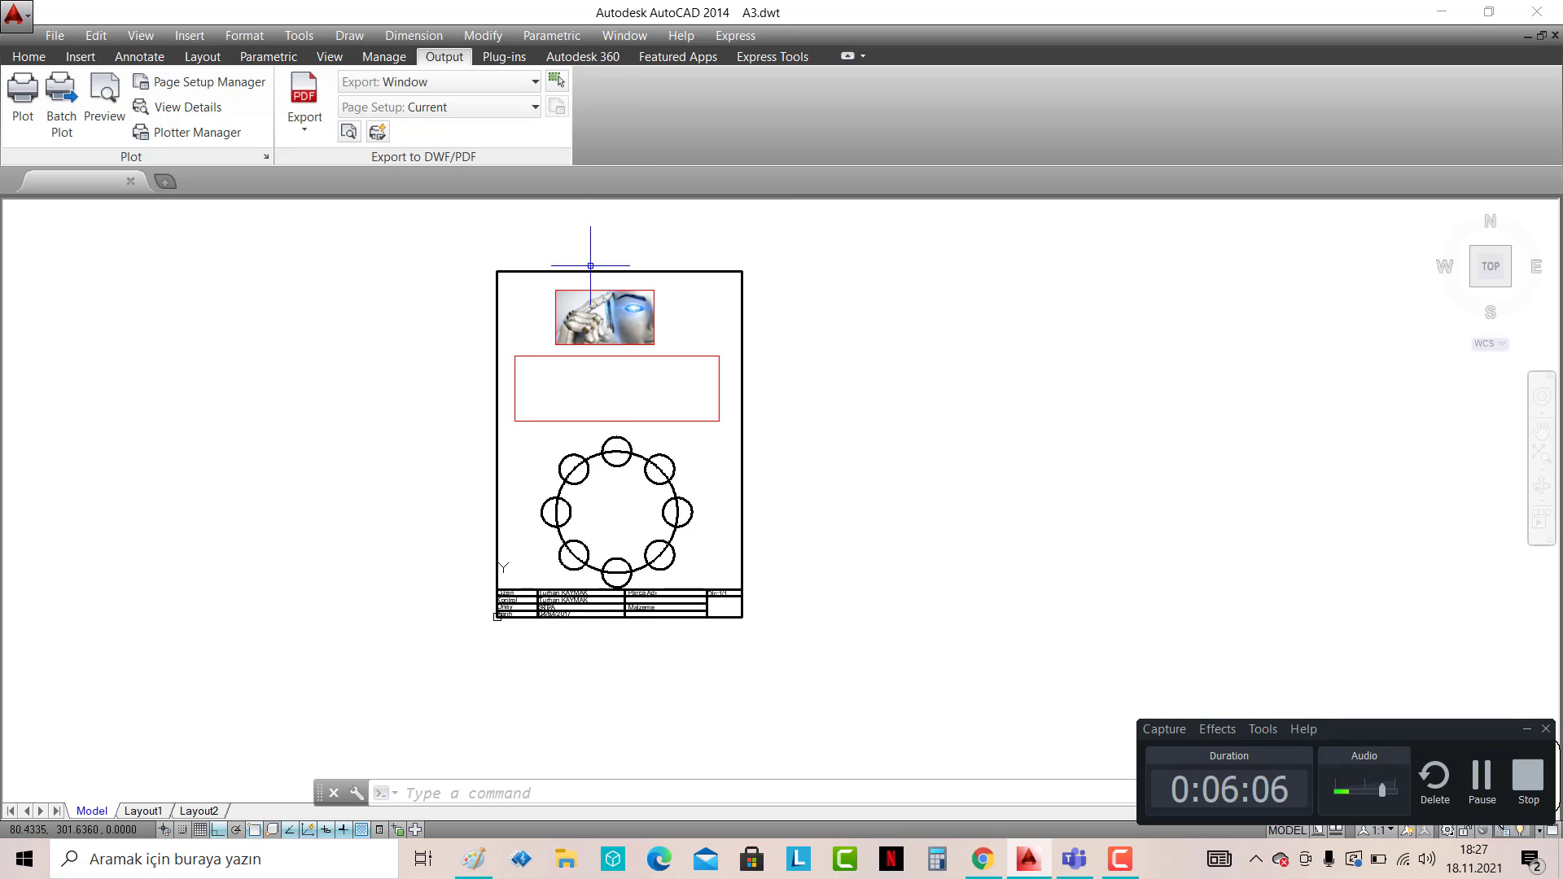
- Crossing-select and delete the robot image, red rectangle and circle ring (11 objects), then zoom in
click(710, 570)
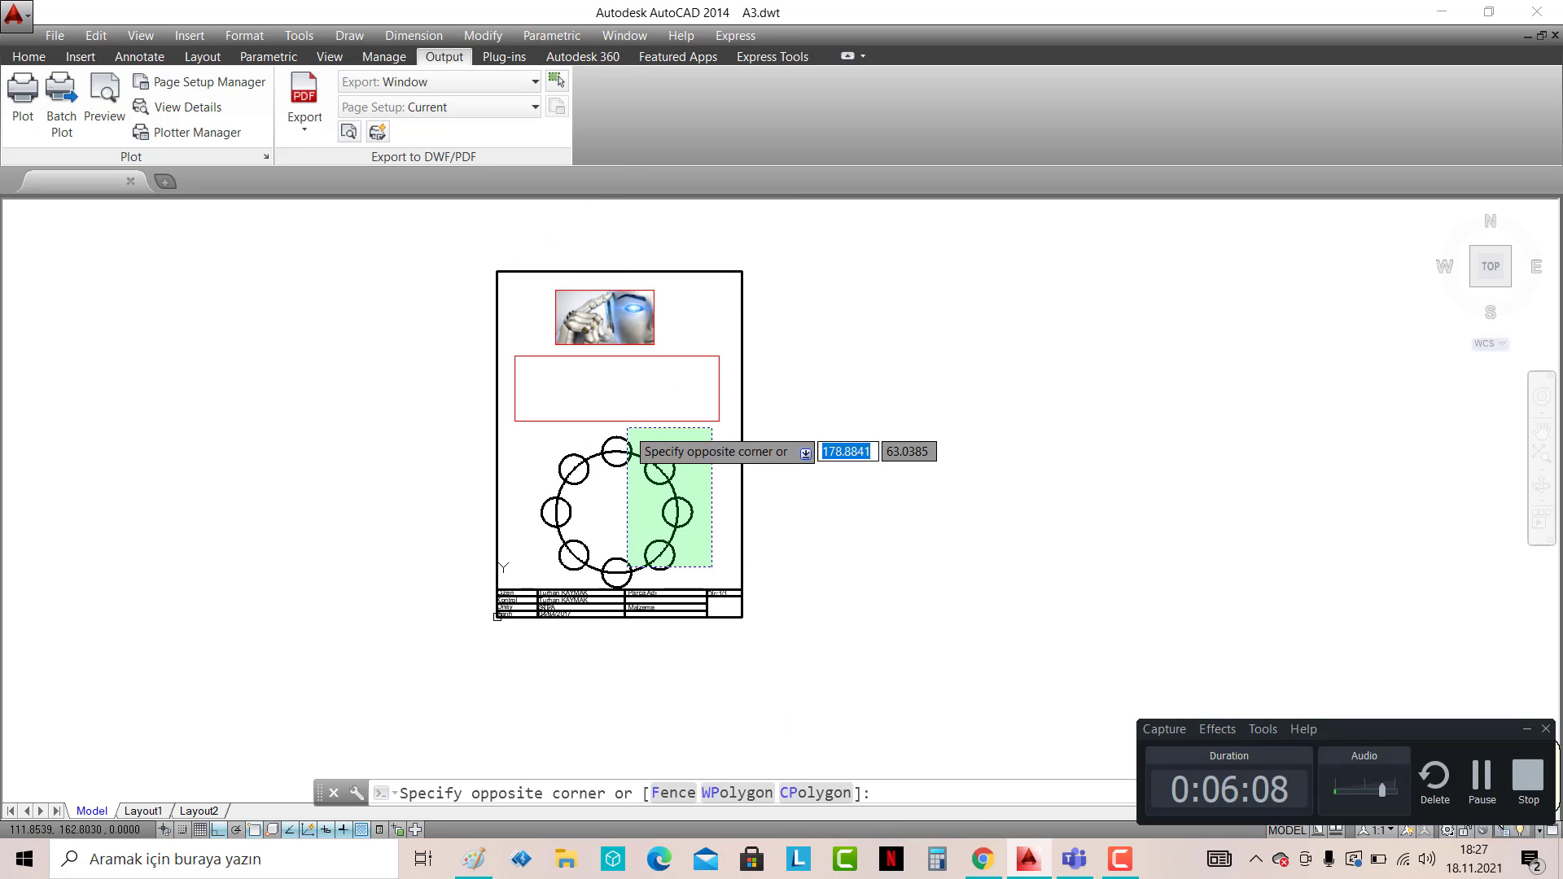
click(519, 273)
key(Delete)
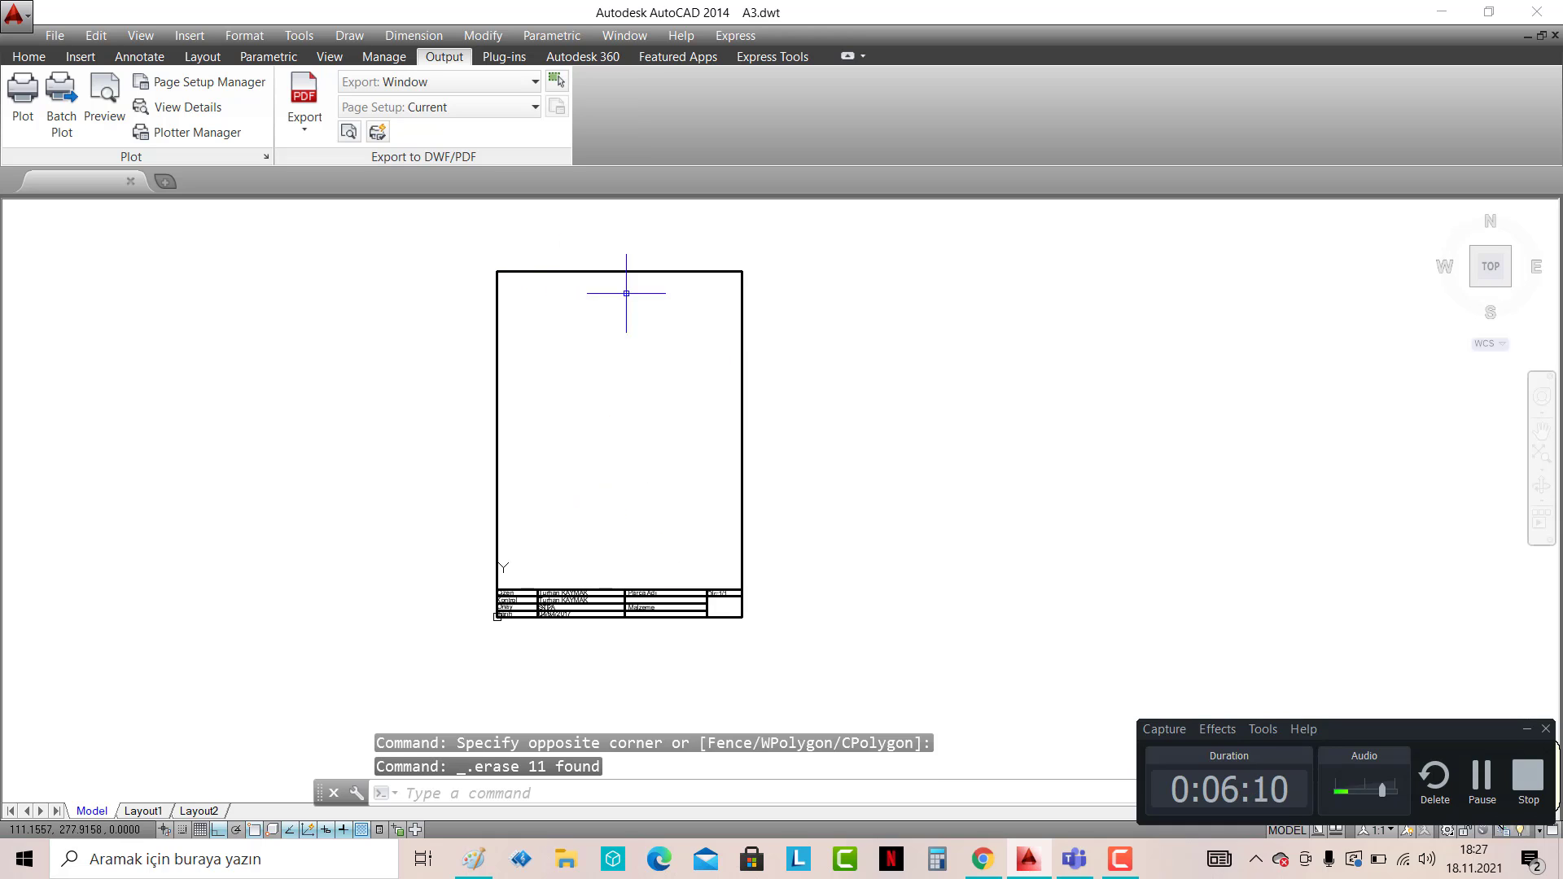
click(28, 56)
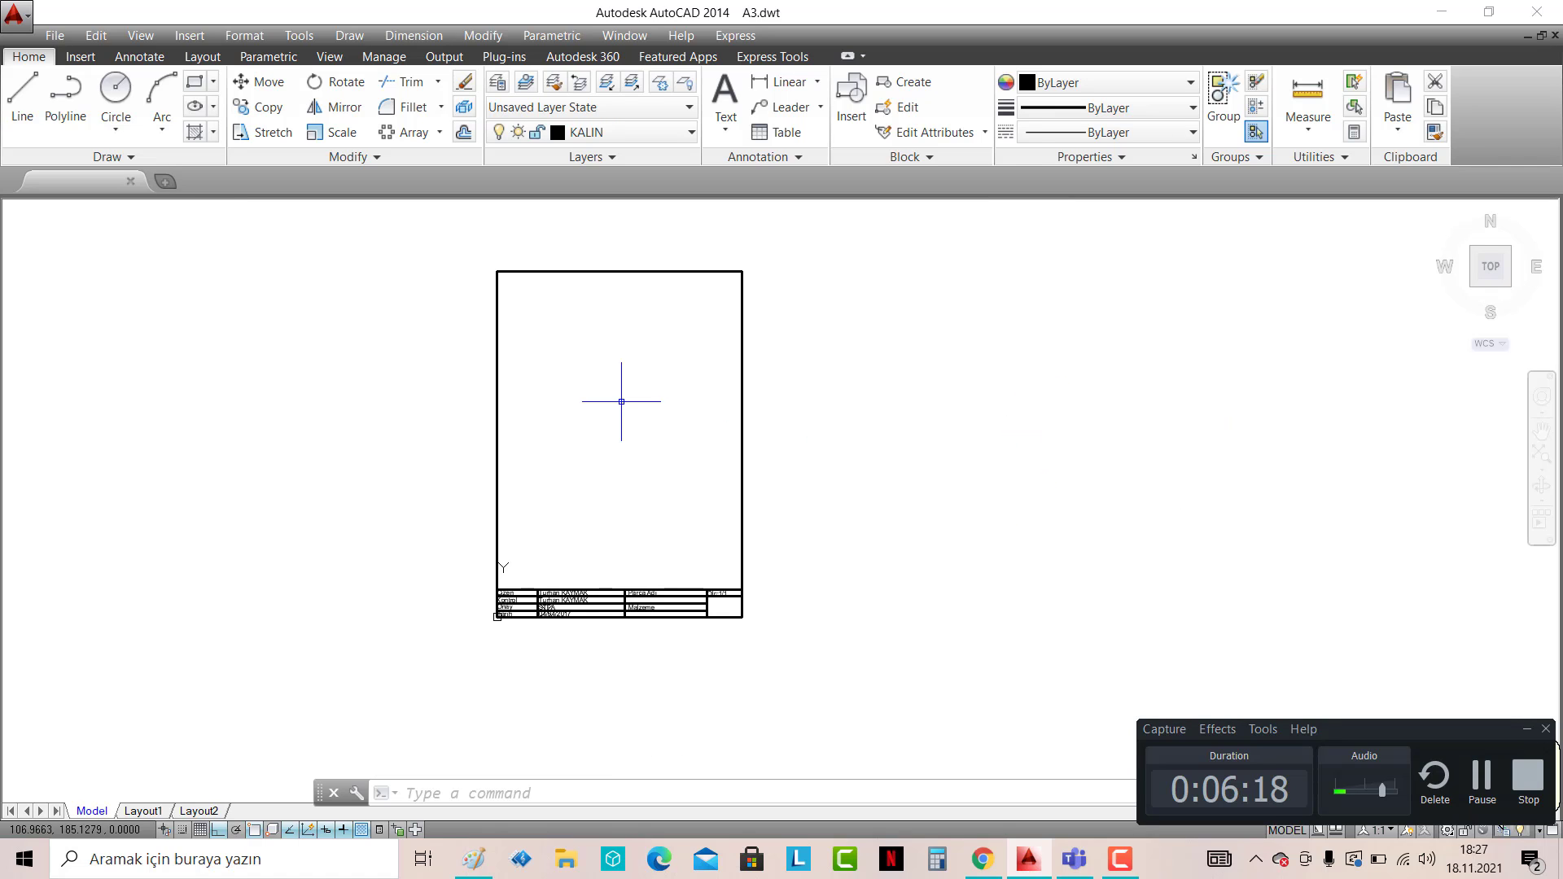
scroll(622, 401, up, 1)
scroll(622, 401, up, 1)
scroll(624, 402, up, 1)
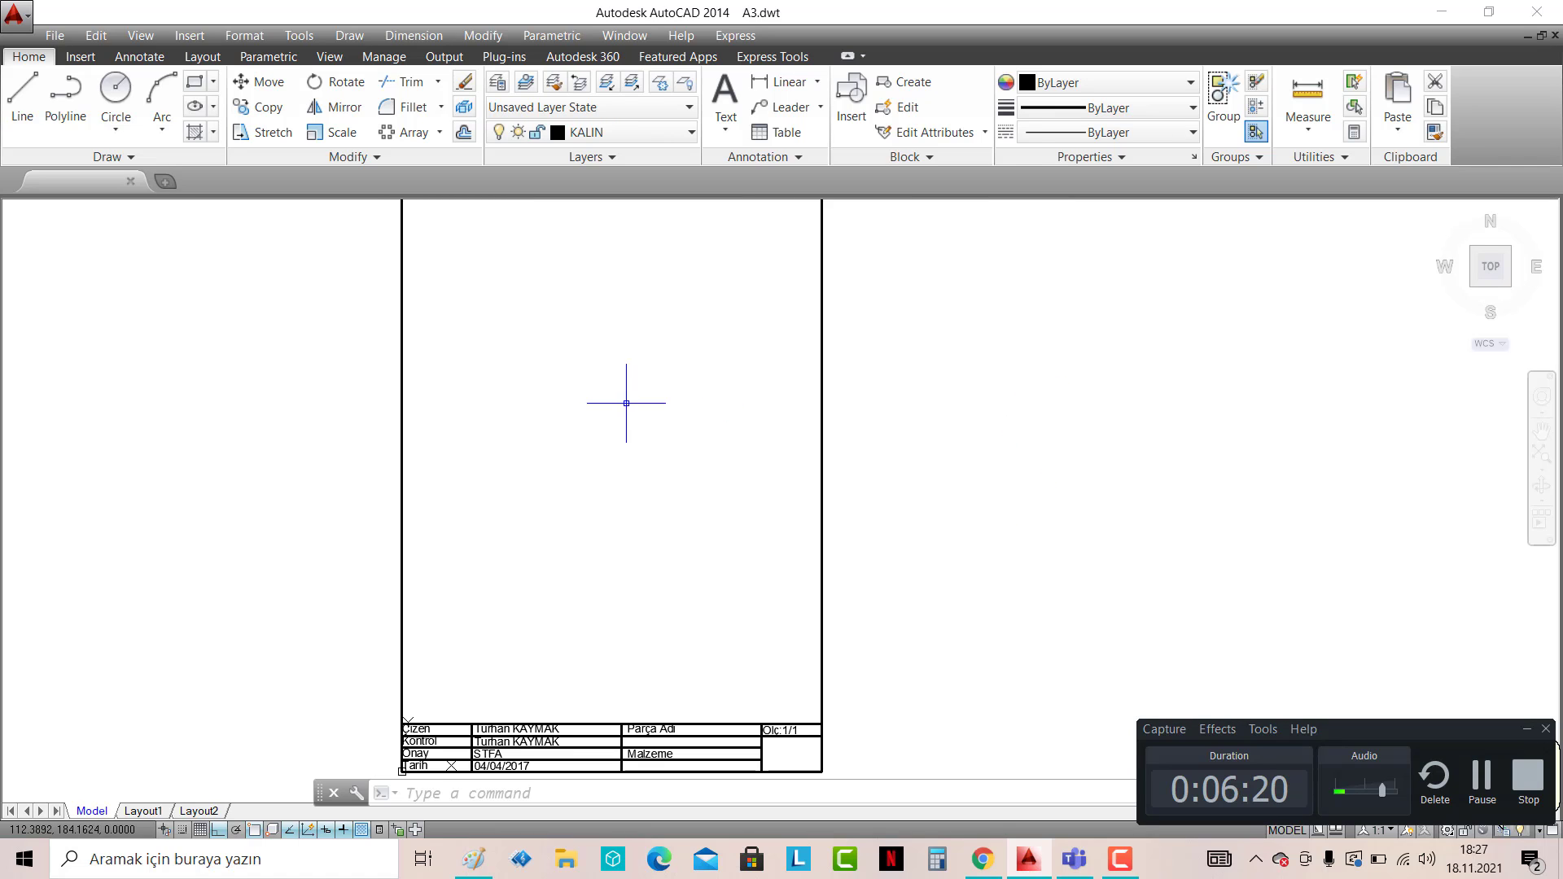